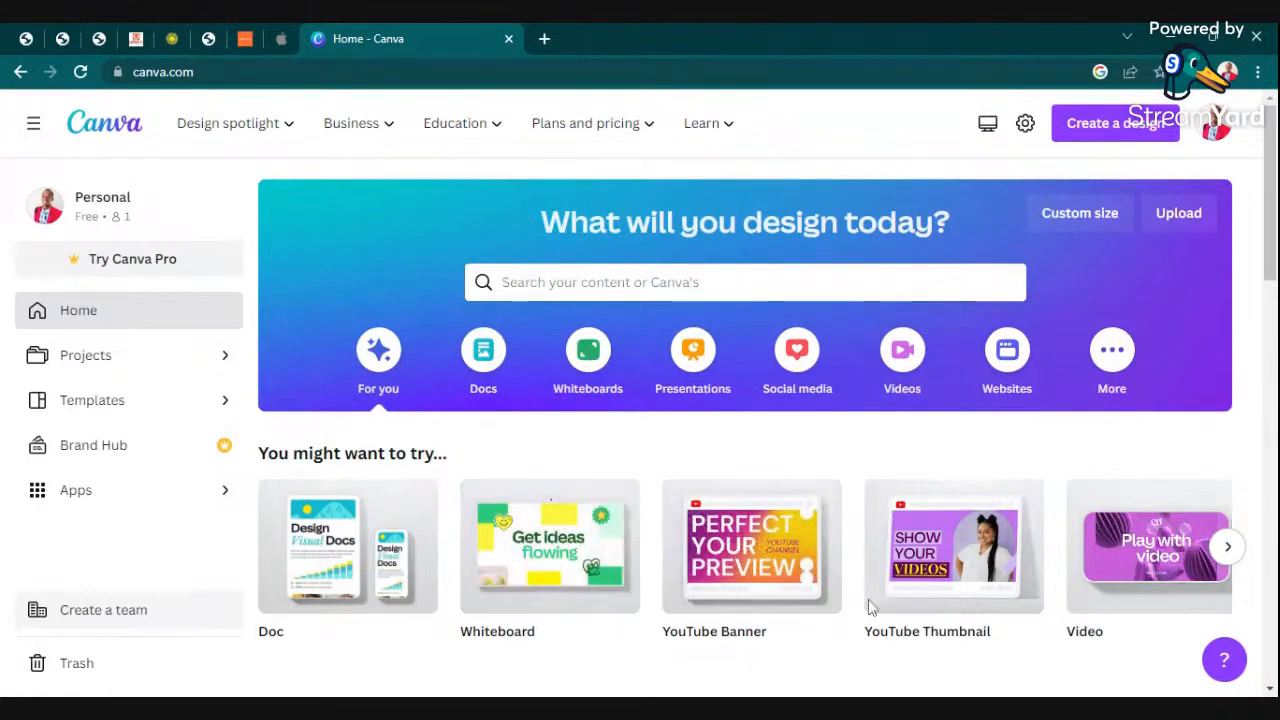
# - Create a blank 1920 × 1080 px video design and keep it in the browser instead of the desktop app
pyautogui.click(905, 360)
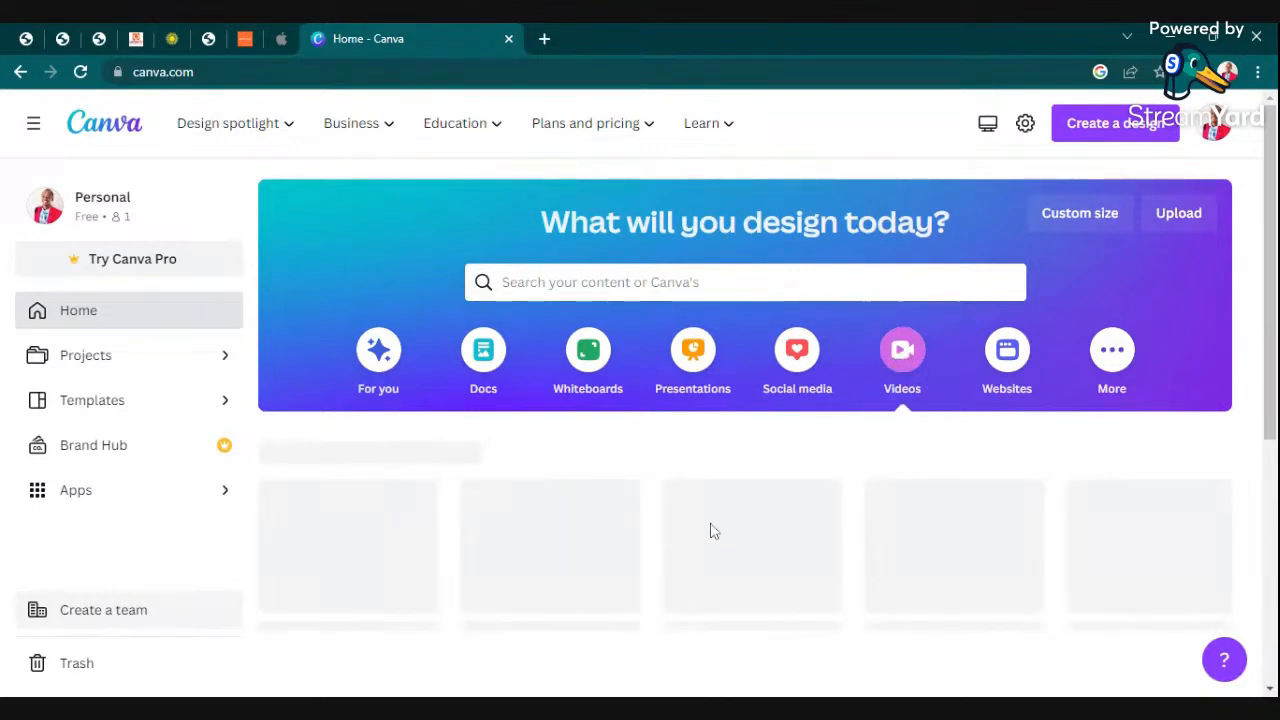
pyautogui.scroll(-3, 625, 659)
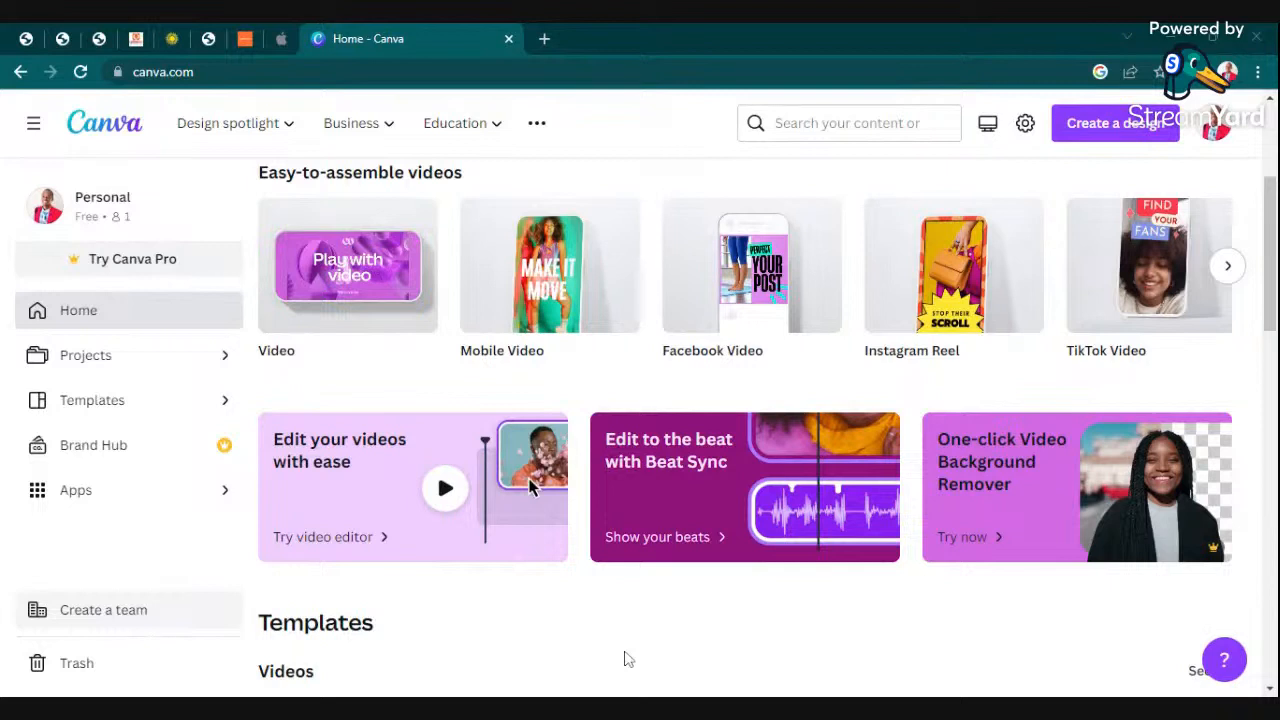
pyautogui.moveTo(363, 267)
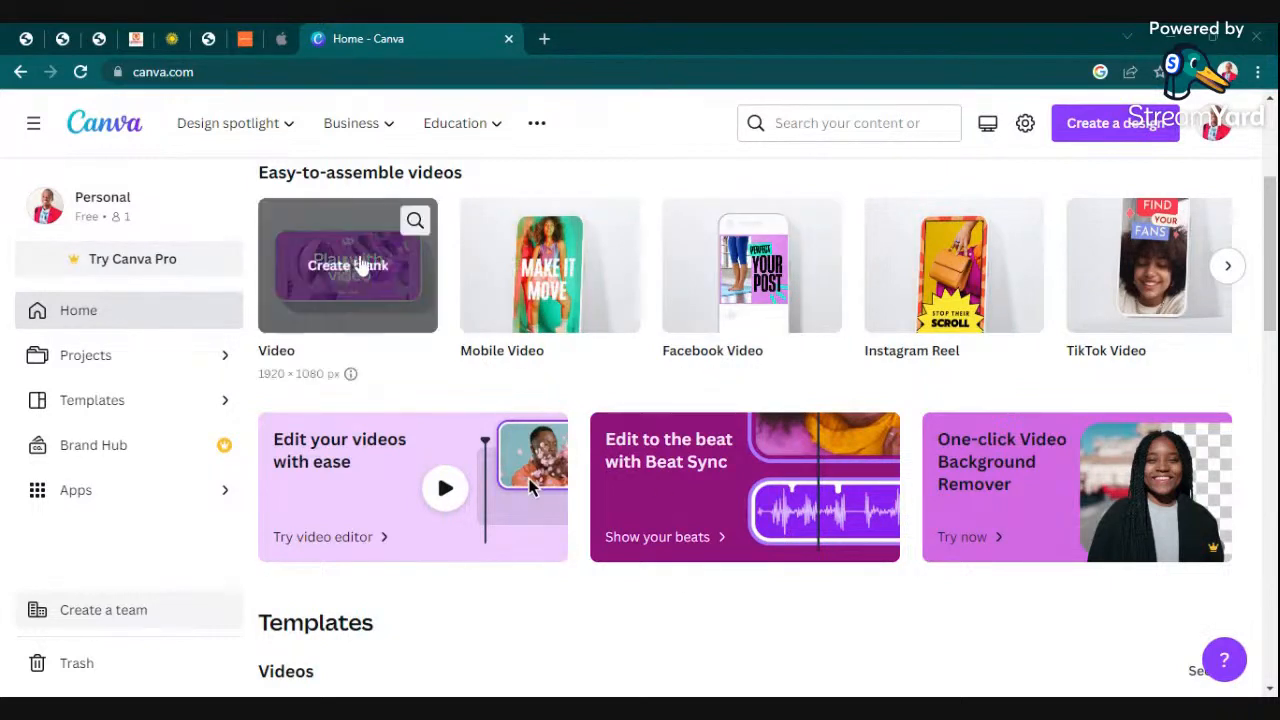
pyautogui.click(345, 274)
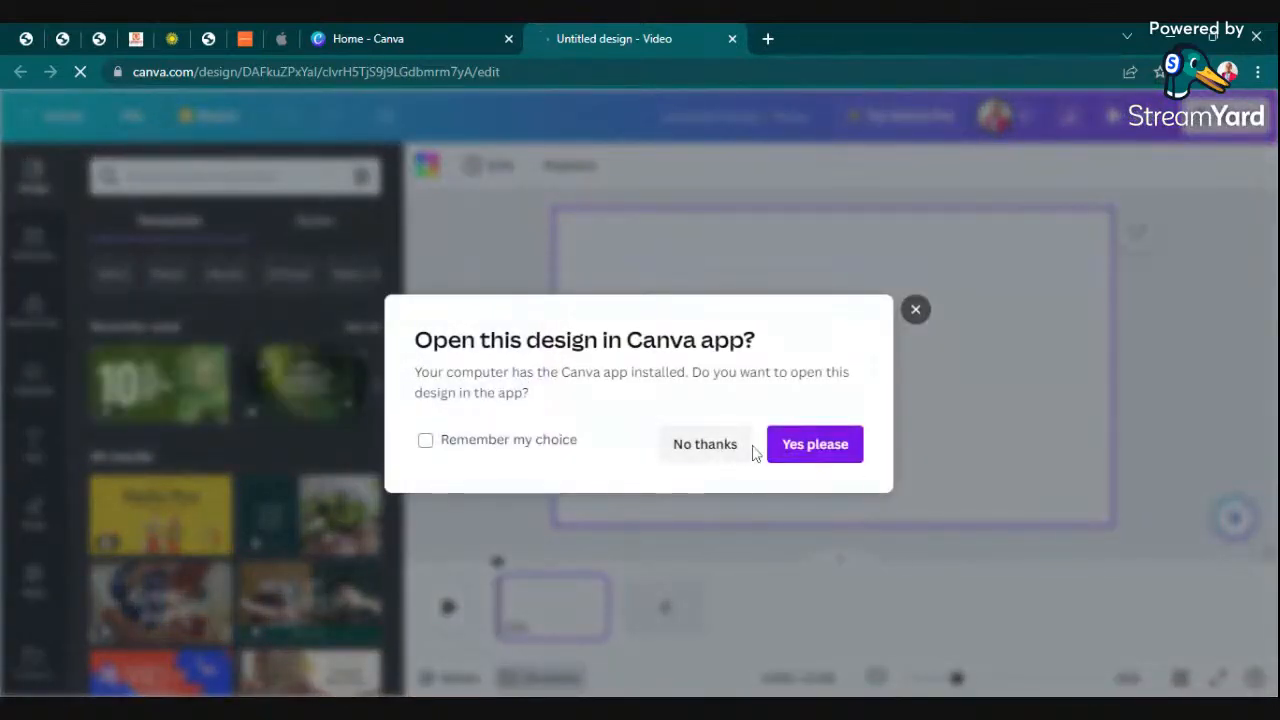
pyautogui.click(686, 455)
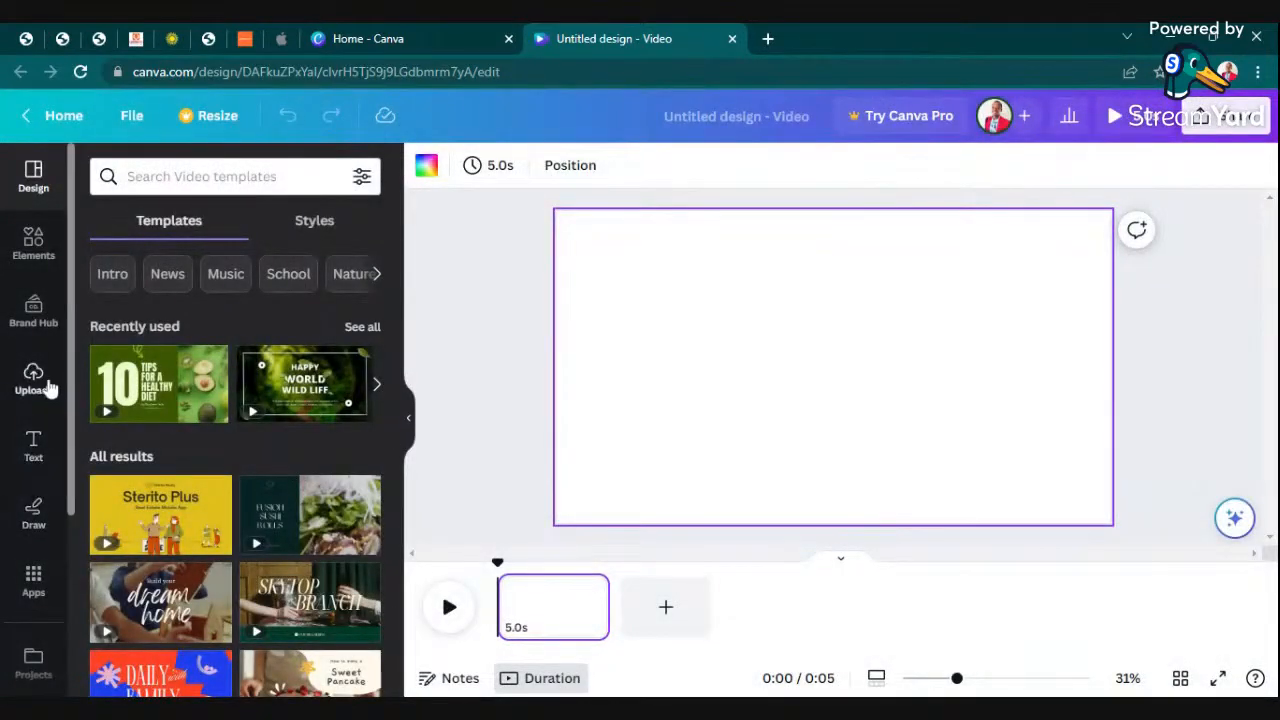
# - Look through the editor's design tools and the default text styles
pyautogui.scroll(-3, 24, 400)
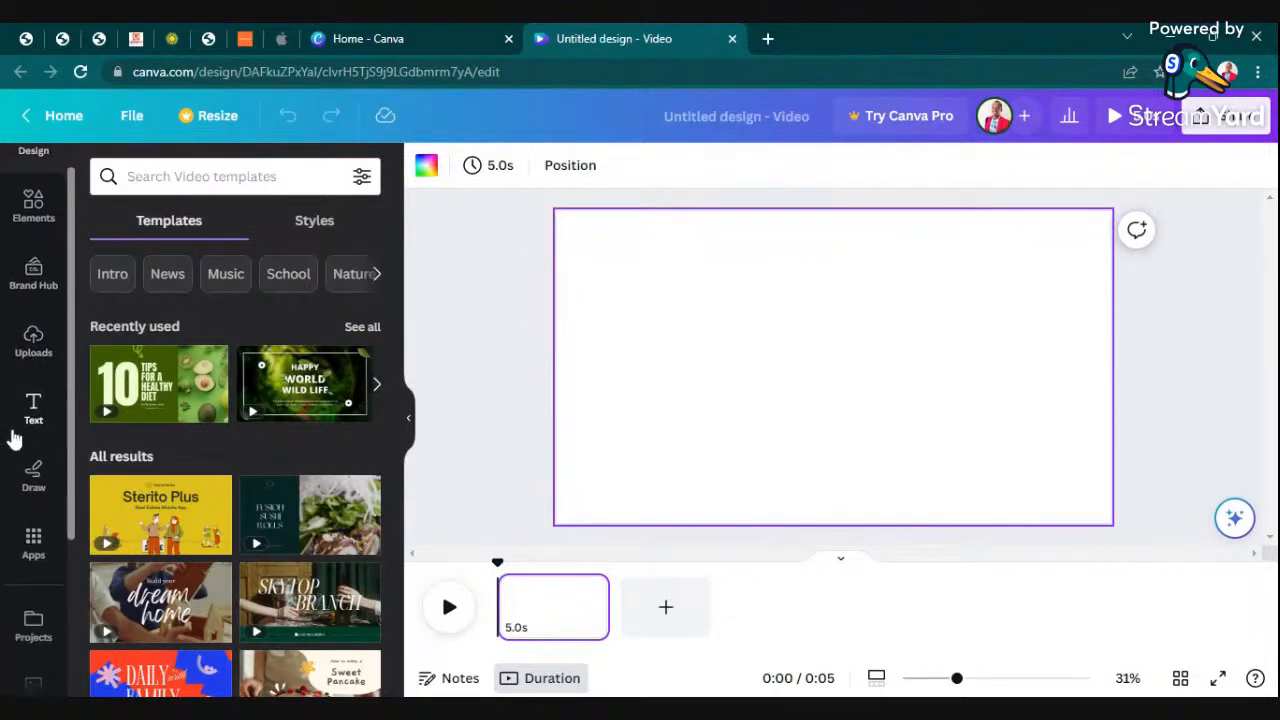
pyautogui.scroll(-1, 30, 400)
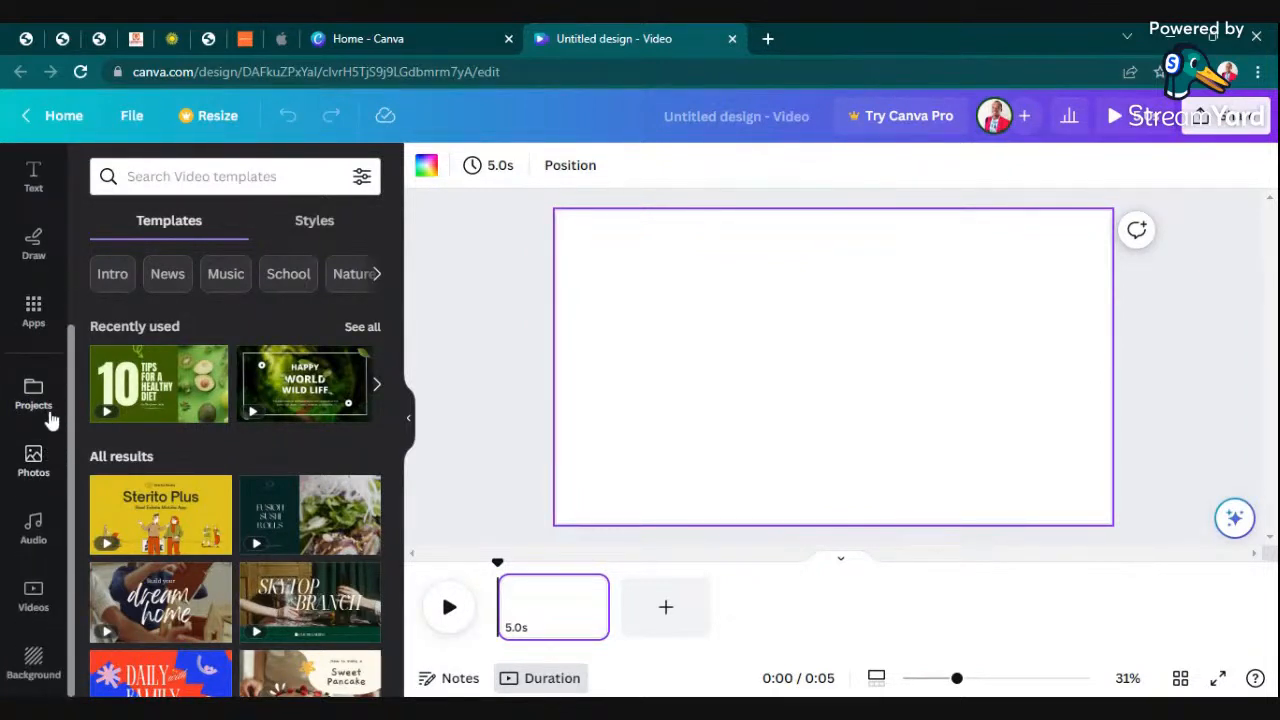
pyautogui.scroll(3, 47, 420)
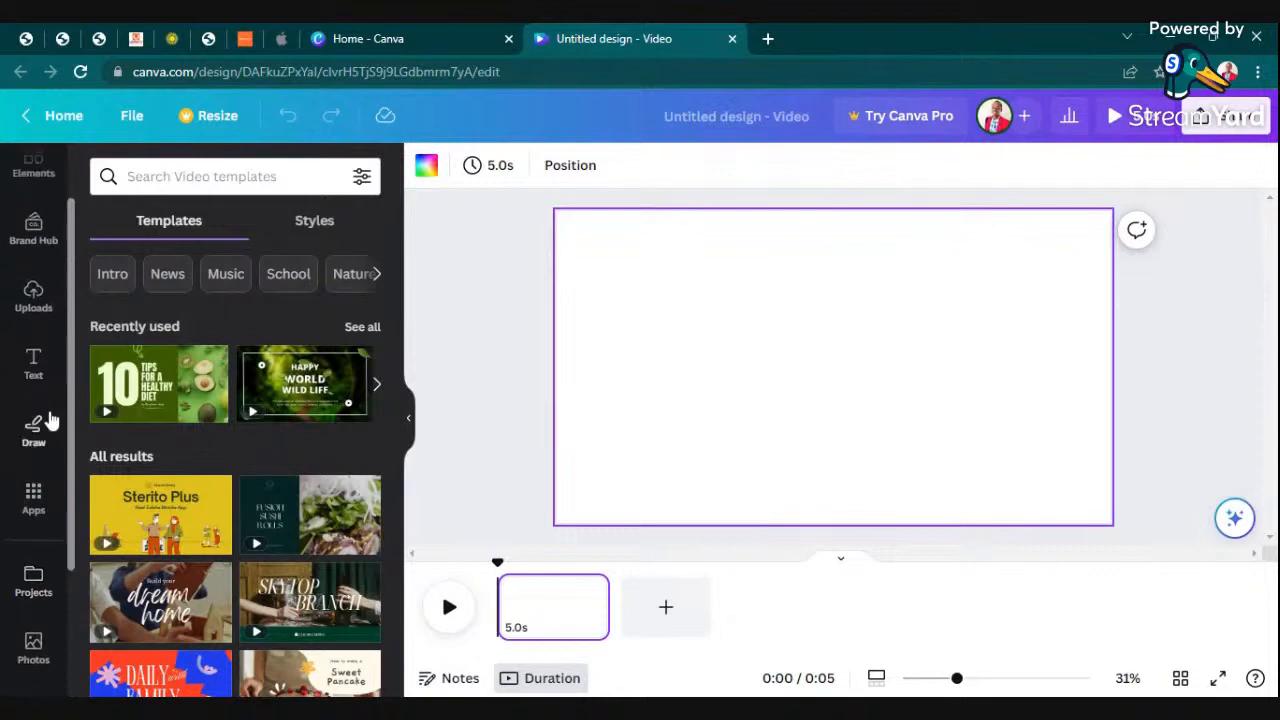
pyautogui.click(33, 362)
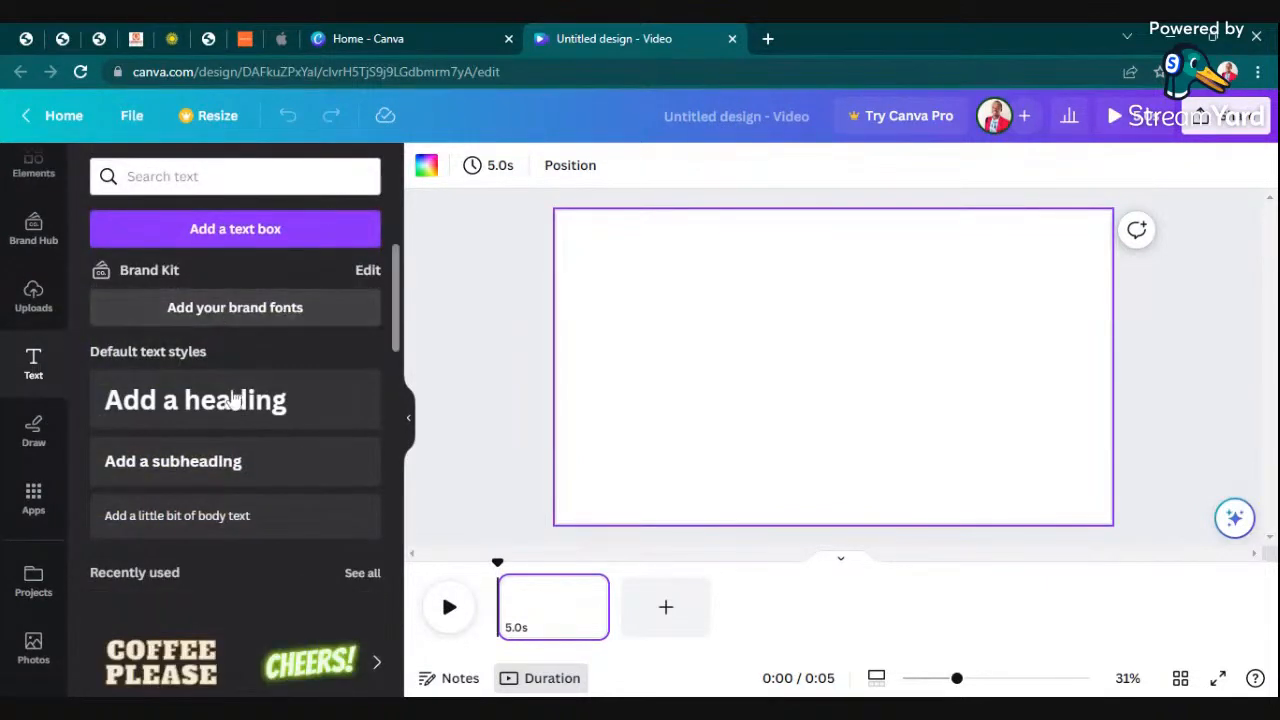
pyautogui.scroll(-3, 30, 462)
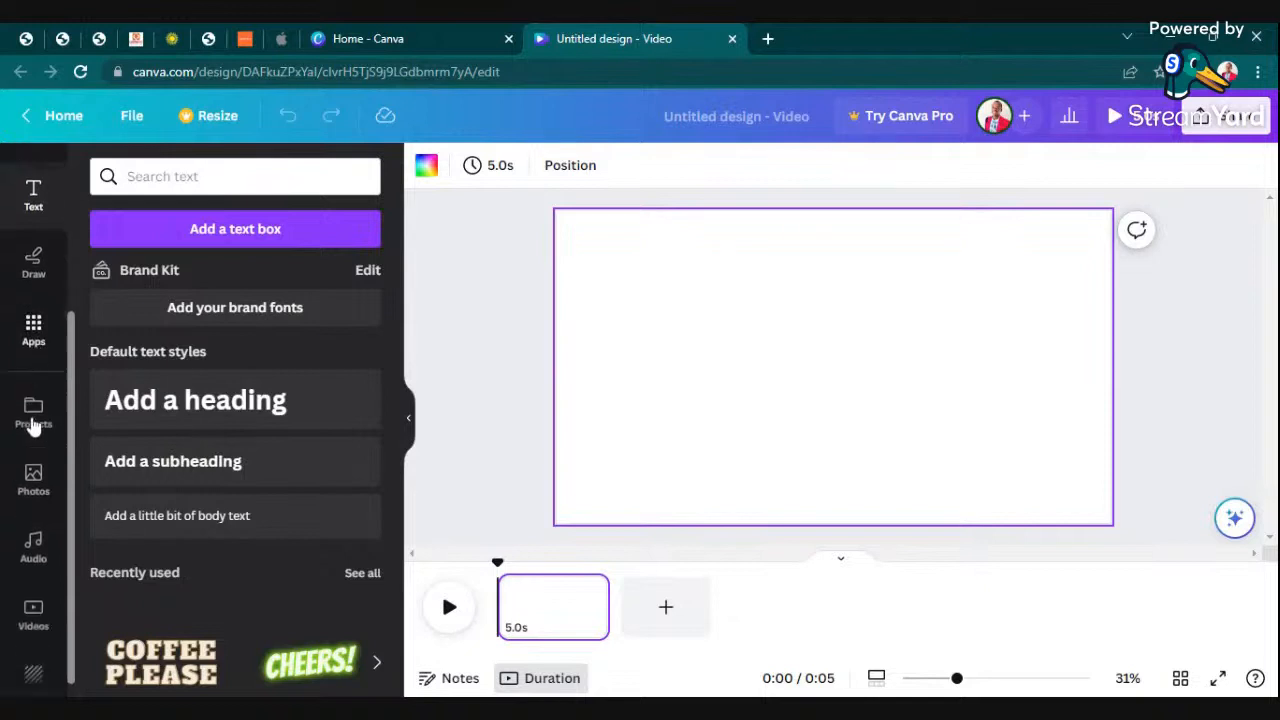
# - Examine the available Canva apps, including the personal apps and the Create something new section
pyautogui.click(33, 313)
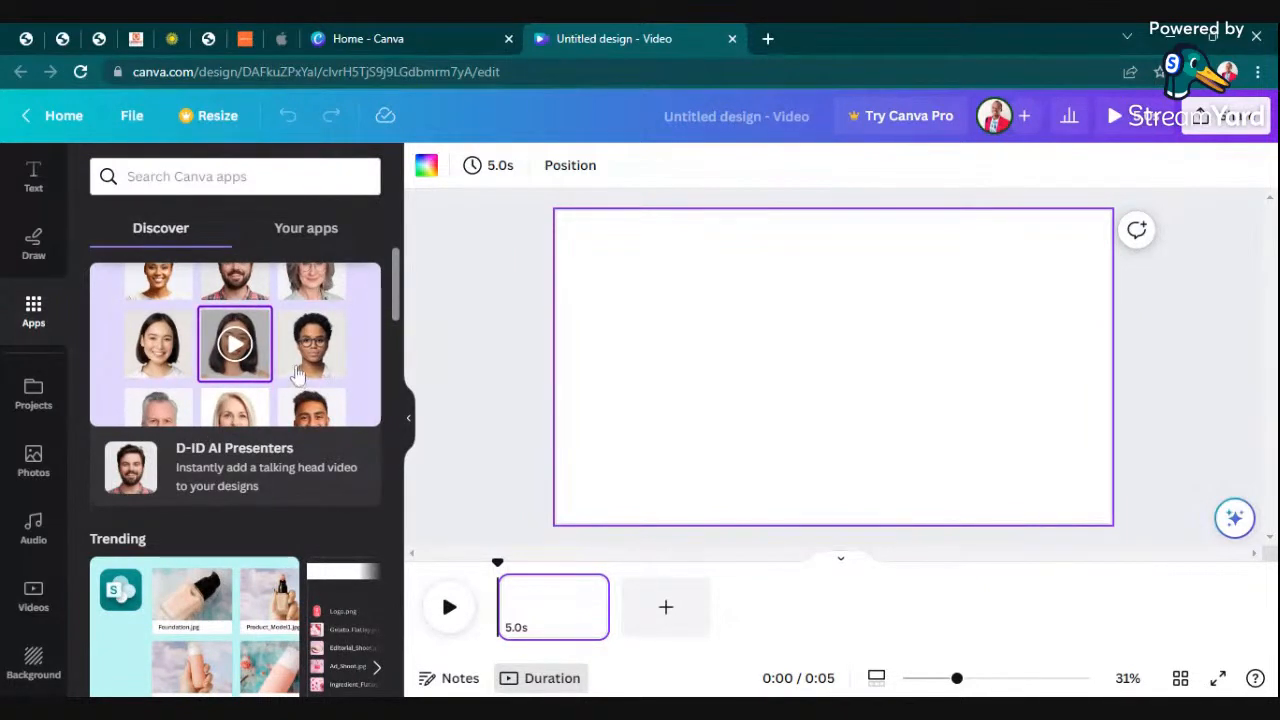
pyautogui.scroll(-1, 194, 396)
pyautogui.scroll(-4, 194, 396)
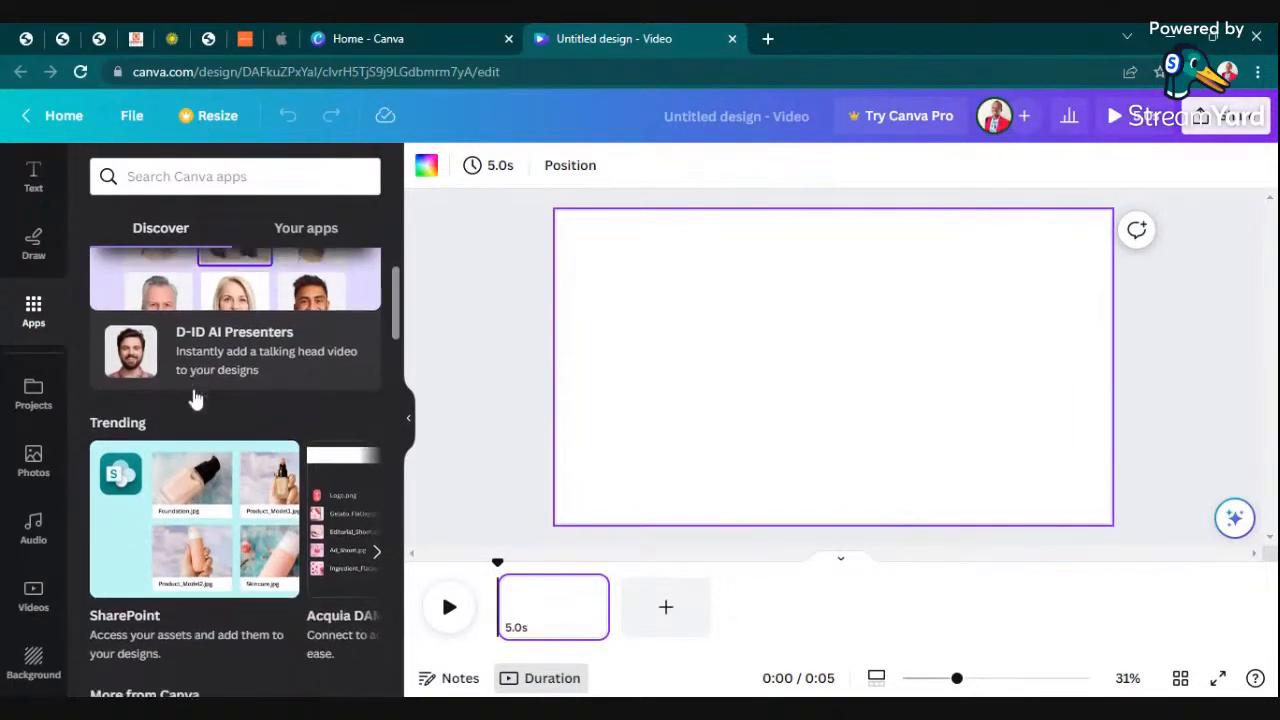
pyautogui.scroll(-2, 196, 390)
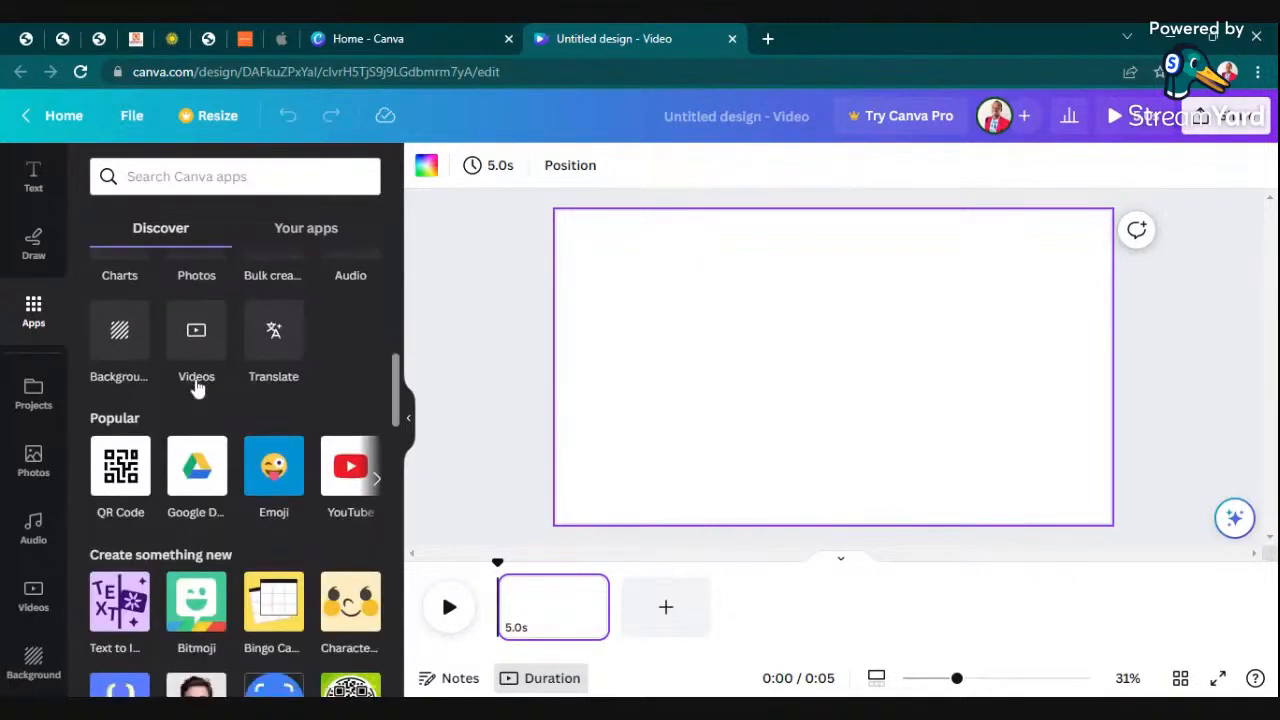
pyautogui.scroll(3, 340, 385)
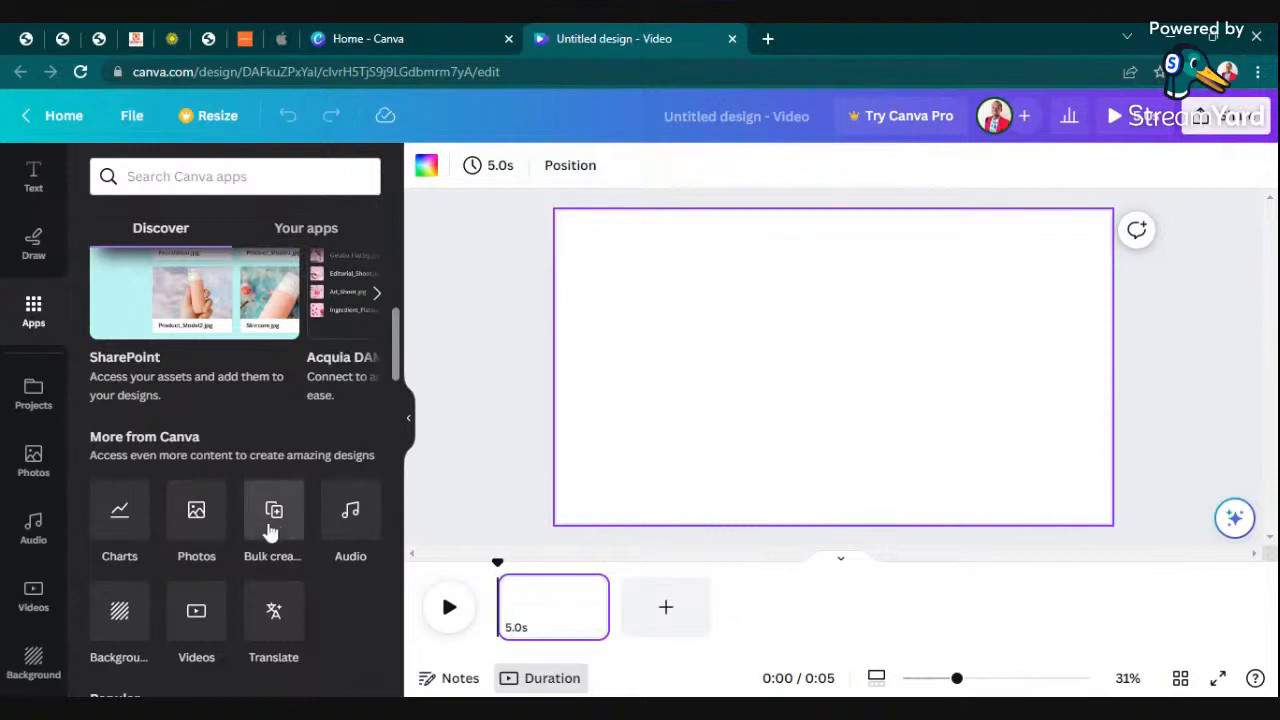
pyautogui.scroll(1, 338, 443)
pyautogui.scroll(3, 330, 443)
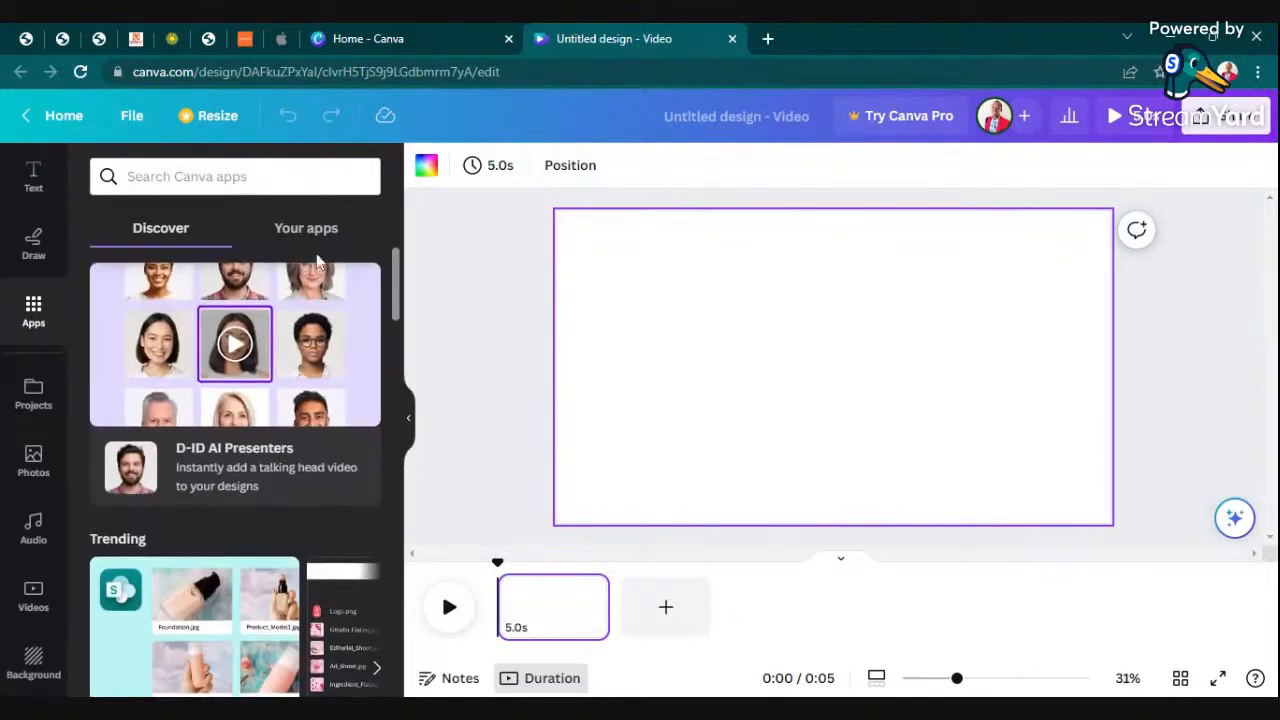
pyautogui.click(302, 230)
pyautogui.click(177, 228)
pyautogui.scroll(-3, 264, 534)
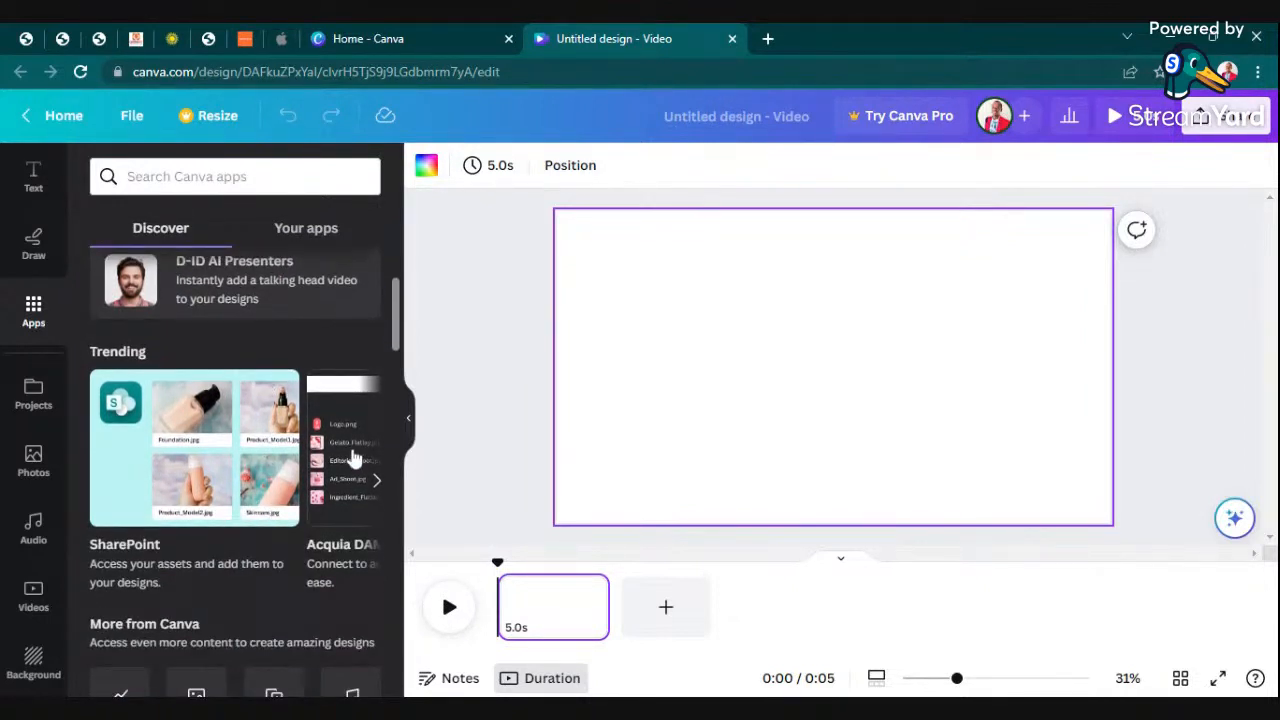
pyautogui.scroll(-3, 352, 458)
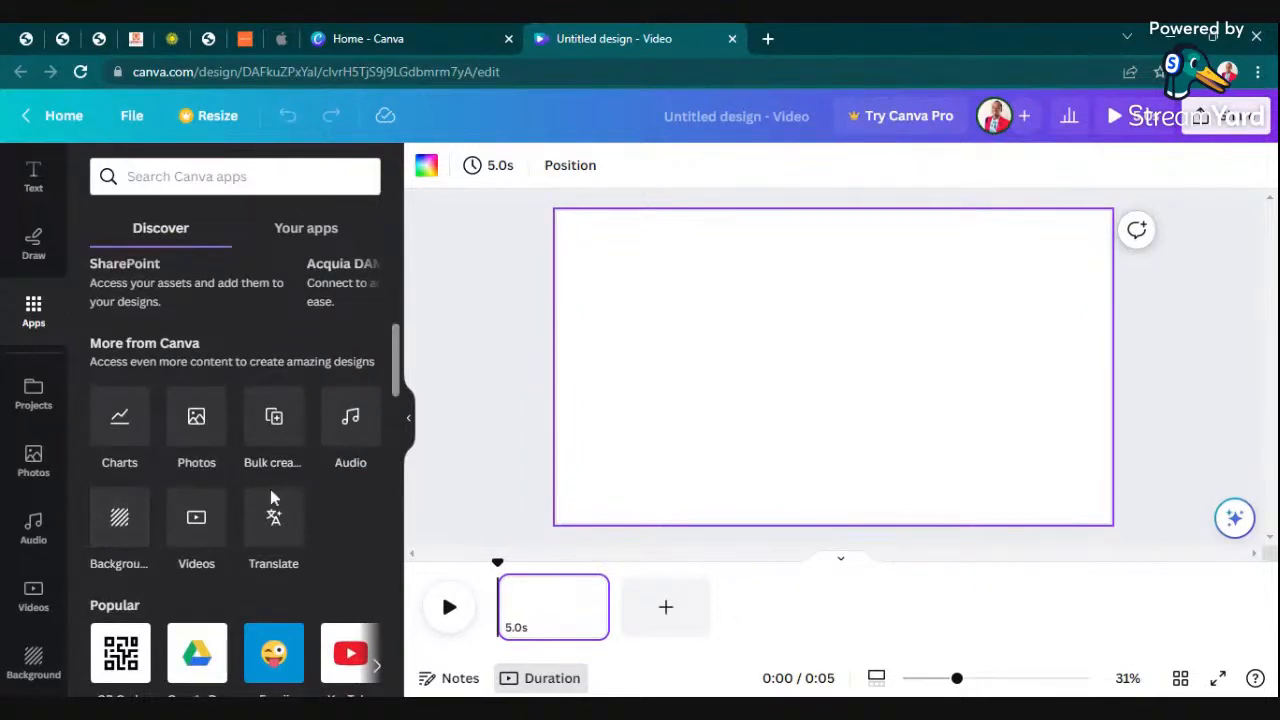
pyautogui.scroll(-5, 307, 585)
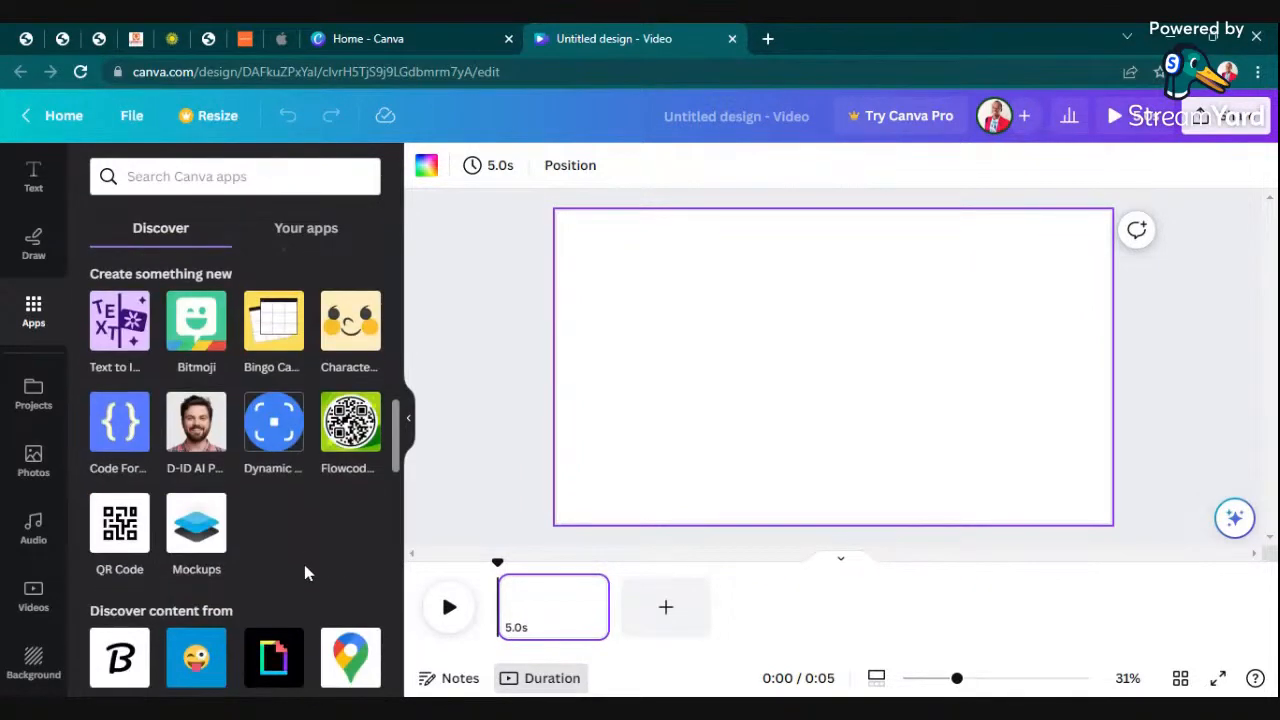
# - Generate images with the Text to Image app from the prompt "Draw for me an african mud house in the village"
pyautogui.click(114, 333)
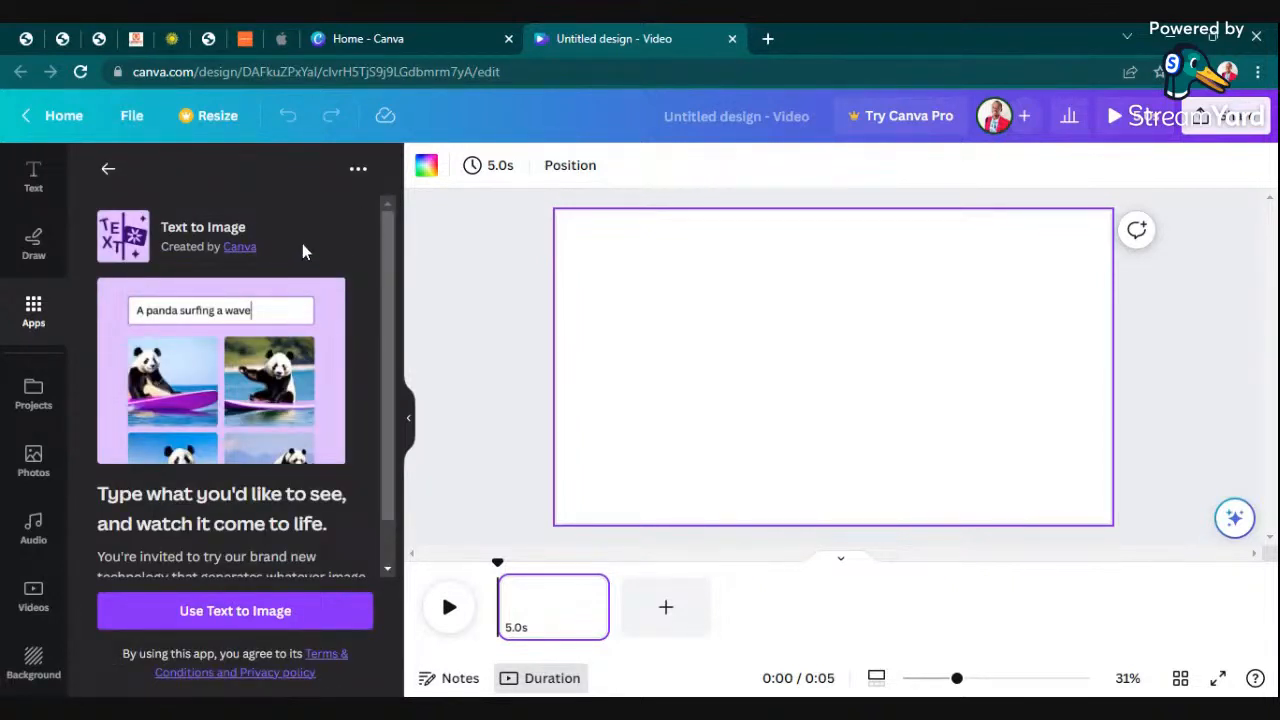
pyautogui.scroll(-1, 275, 290)
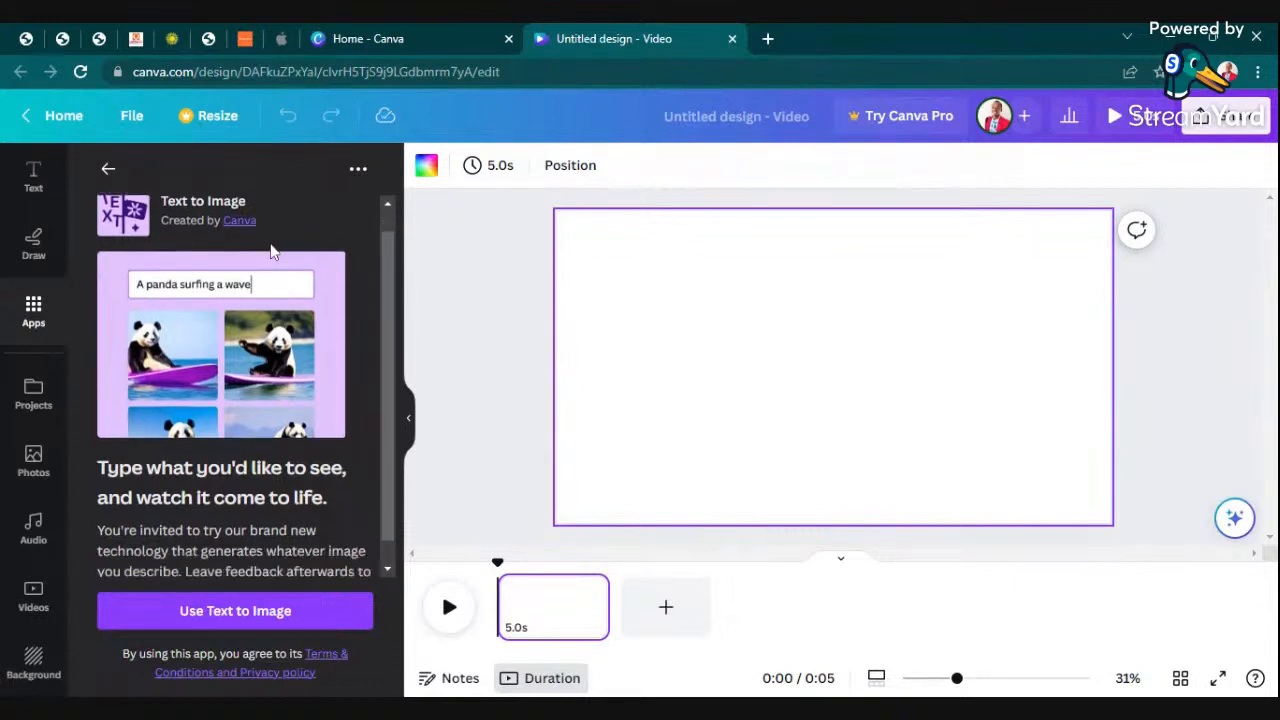
pyautogui.click(250, 608)
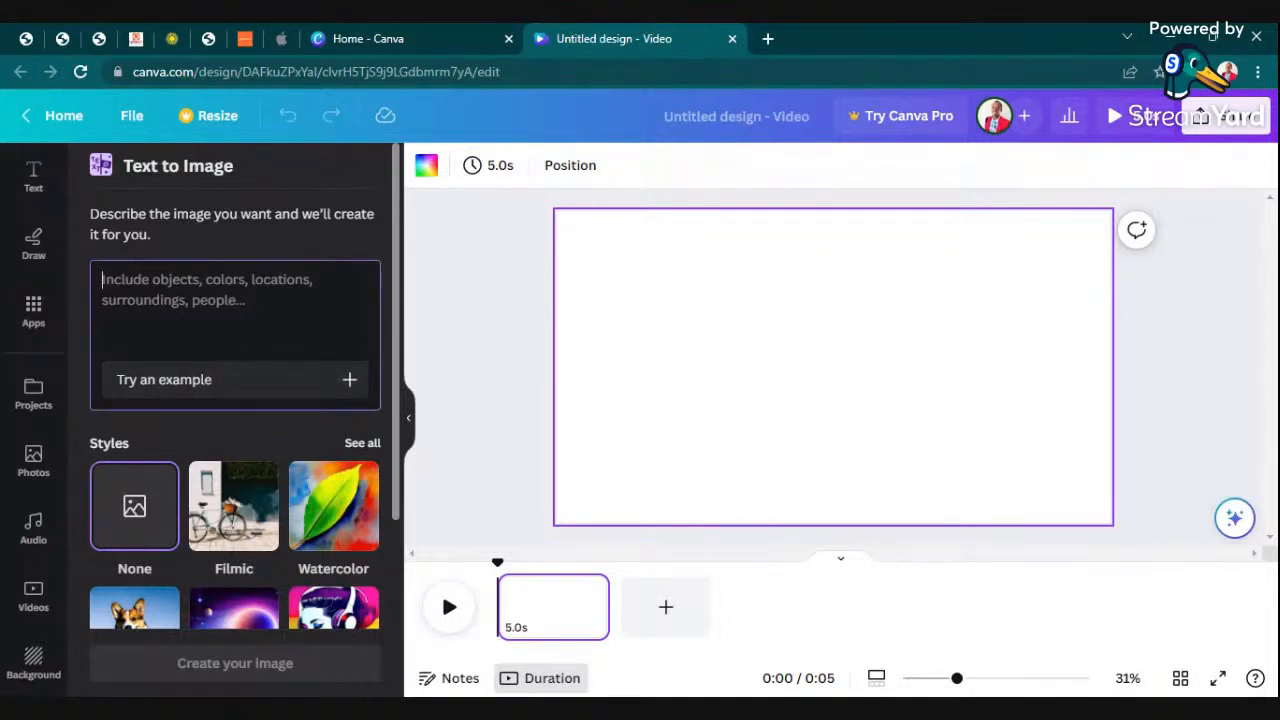
pyautogui.write('D')
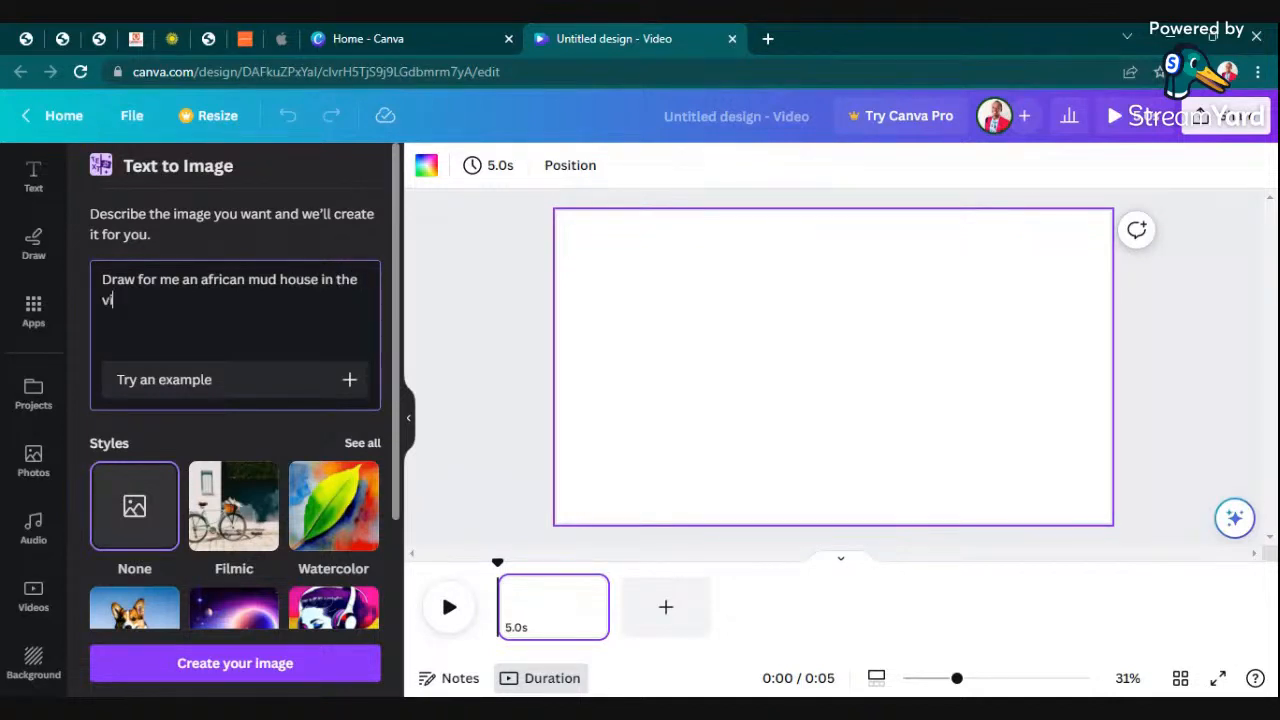
pyautogui.press('Return')
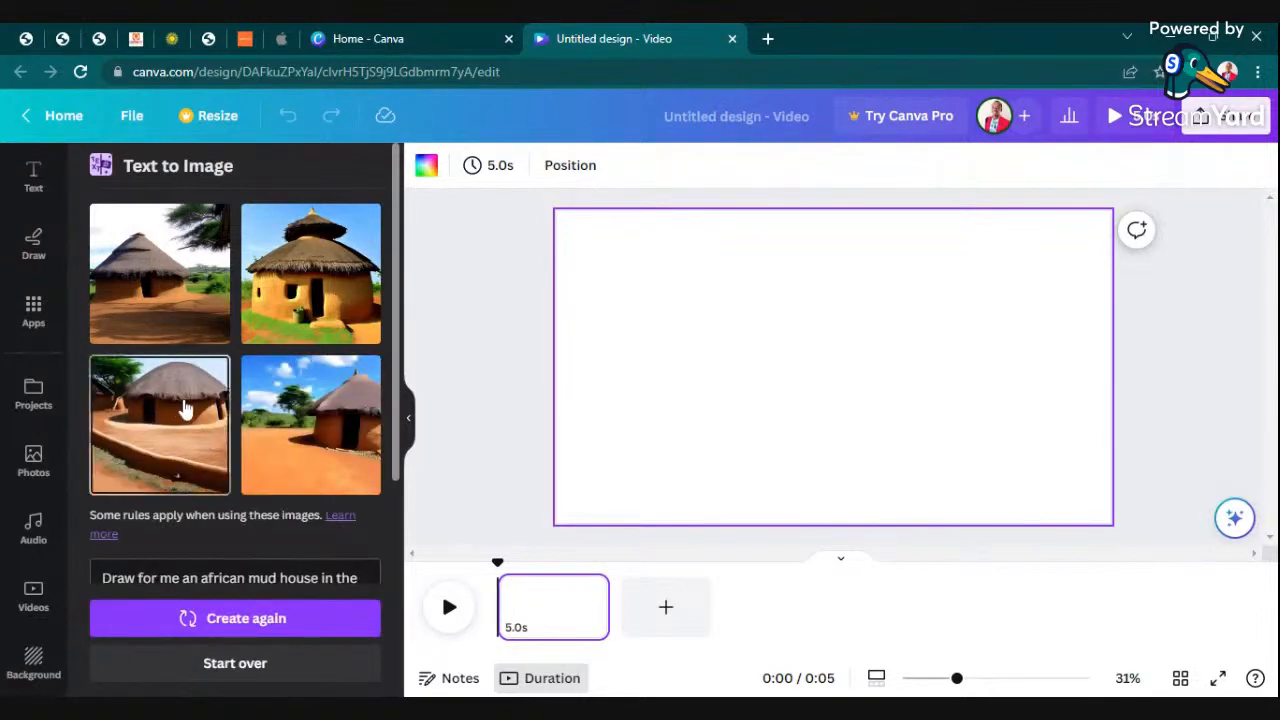
# - Review the generated mud house images and examine the full list of Text to Image styles
pyautogui.scroll(-3, 298, 348)
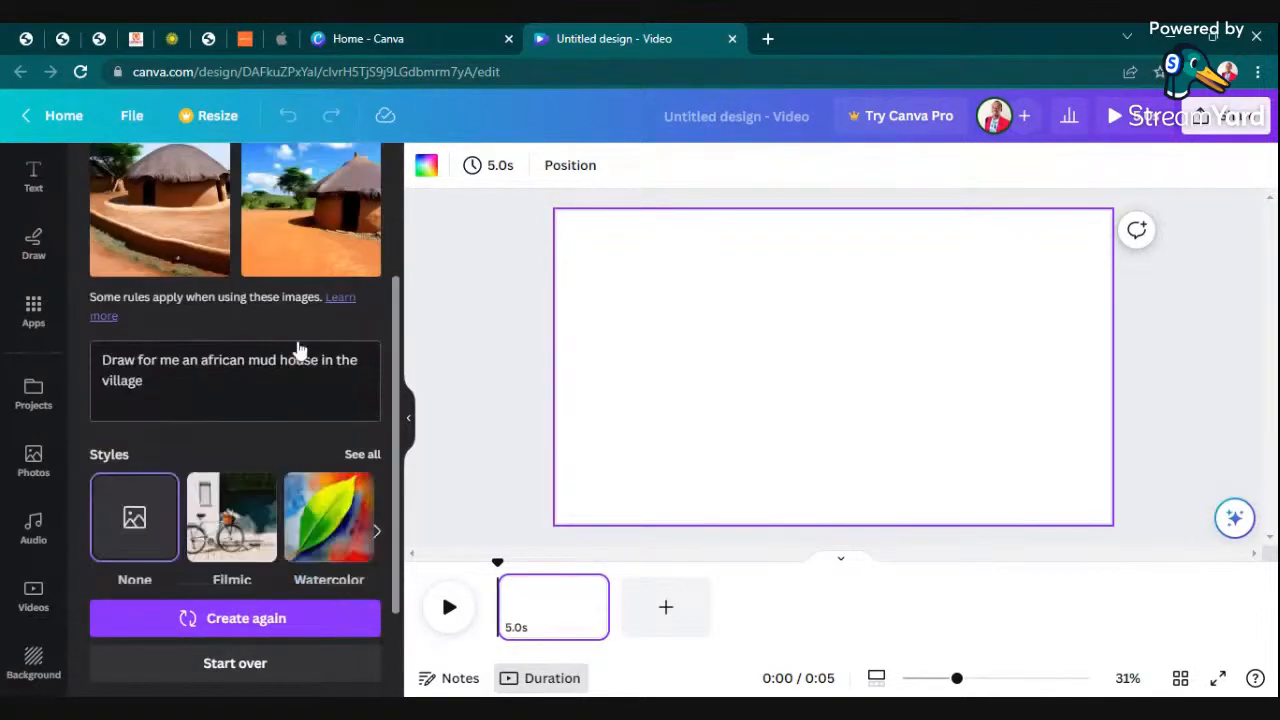
pyautogui.scroll(-1, 297, 350)
pyautogui.scroll(4, 290, 348)
pyautogui.scroll(-5, 286, 345)
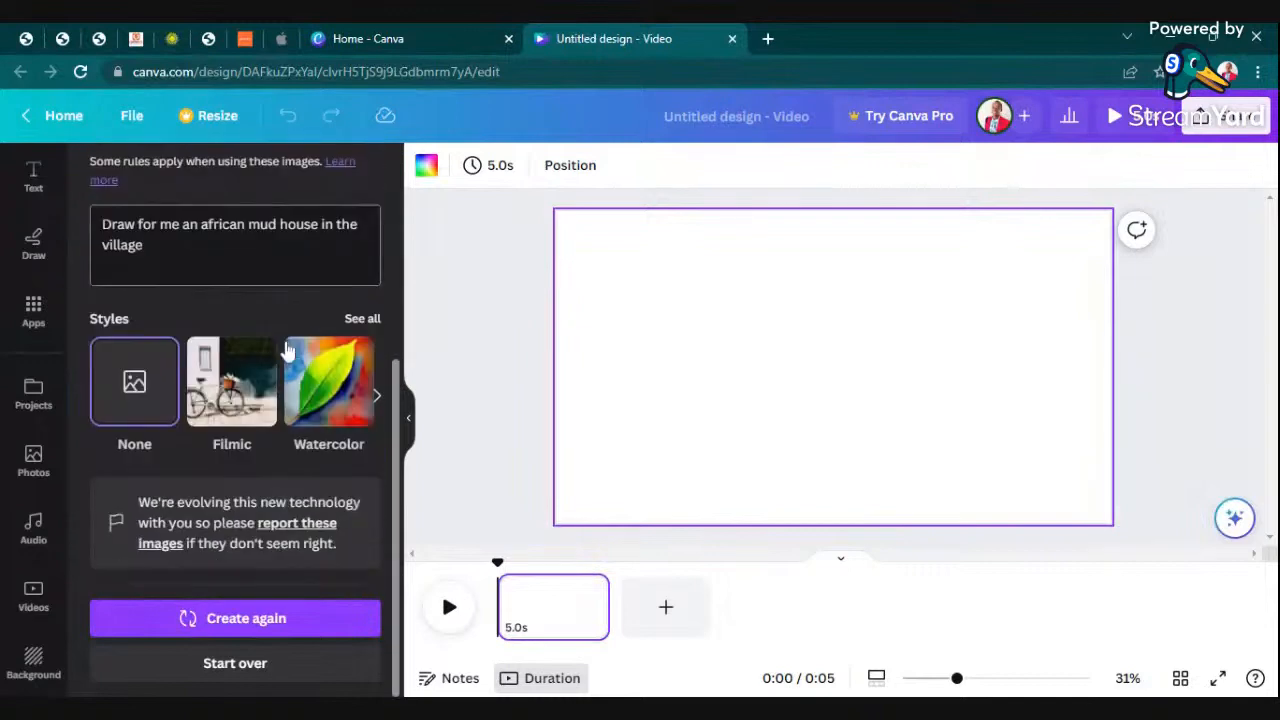
pyautogui.scroll(3, 286, 366)
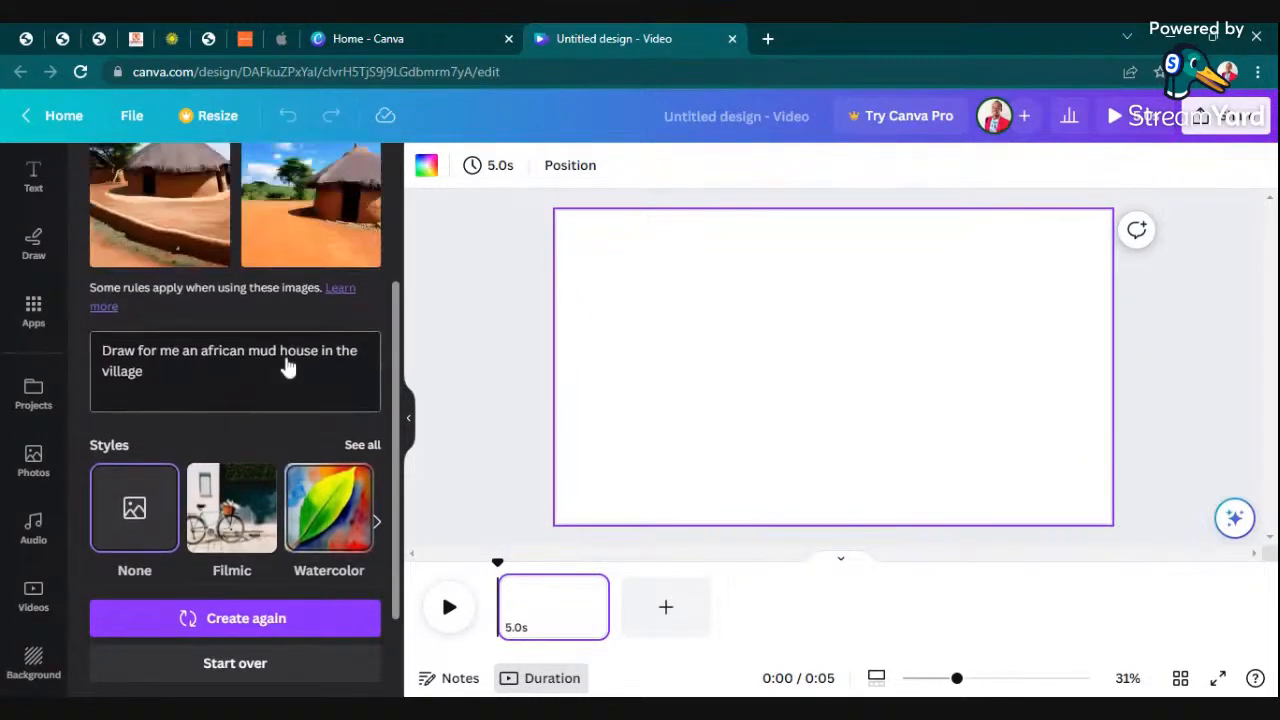
pyautogui.scroll(-3, 300, 337)
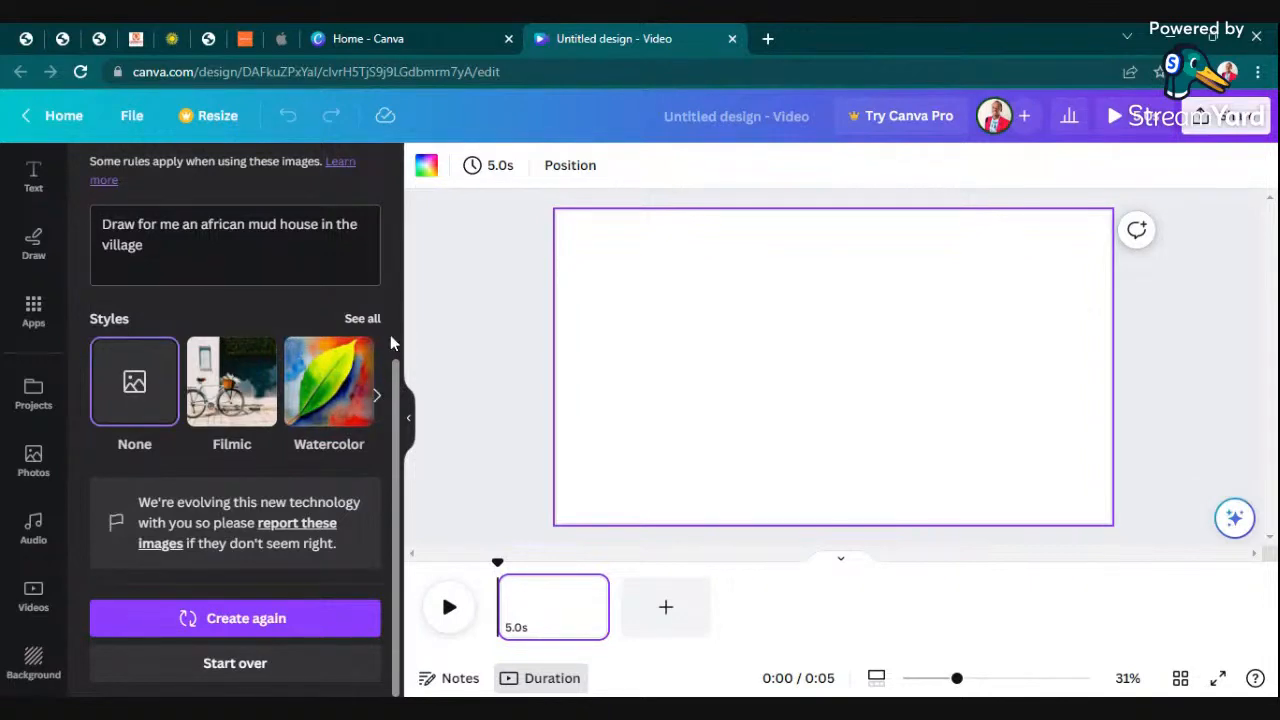
pyautogui.click(363, 320)
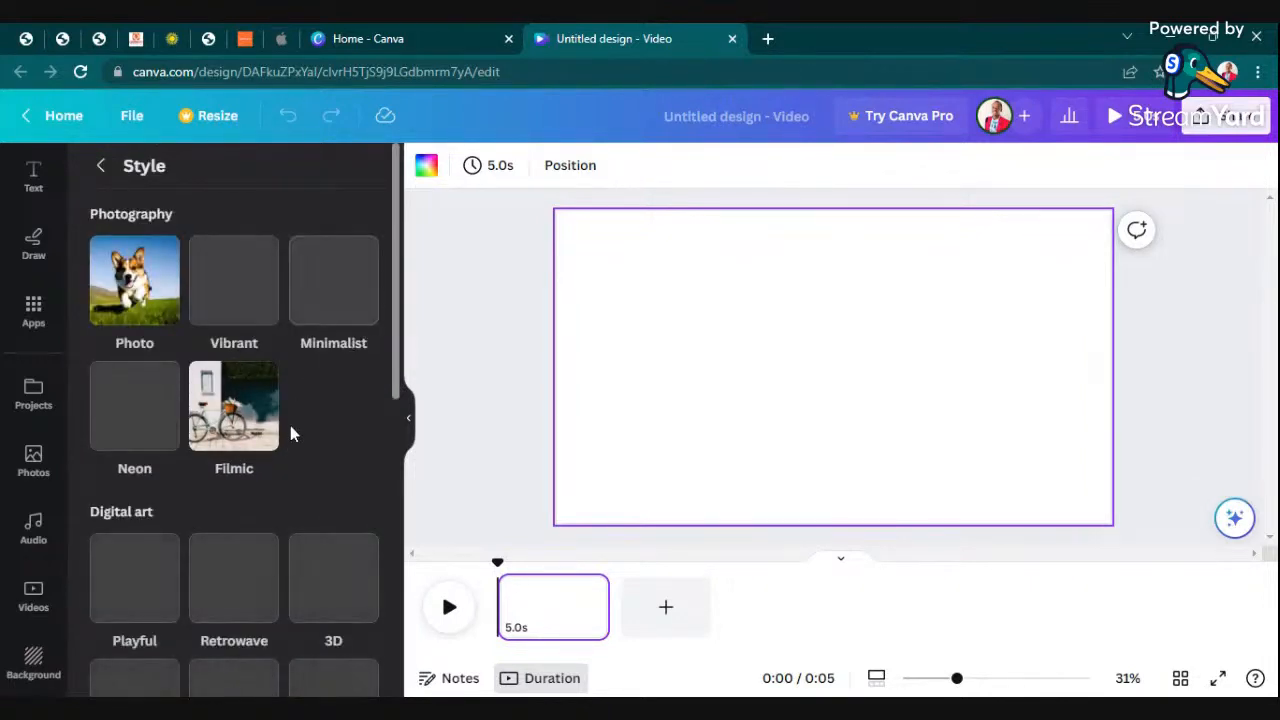
pyautogui.scroll(-5, 329, 371)
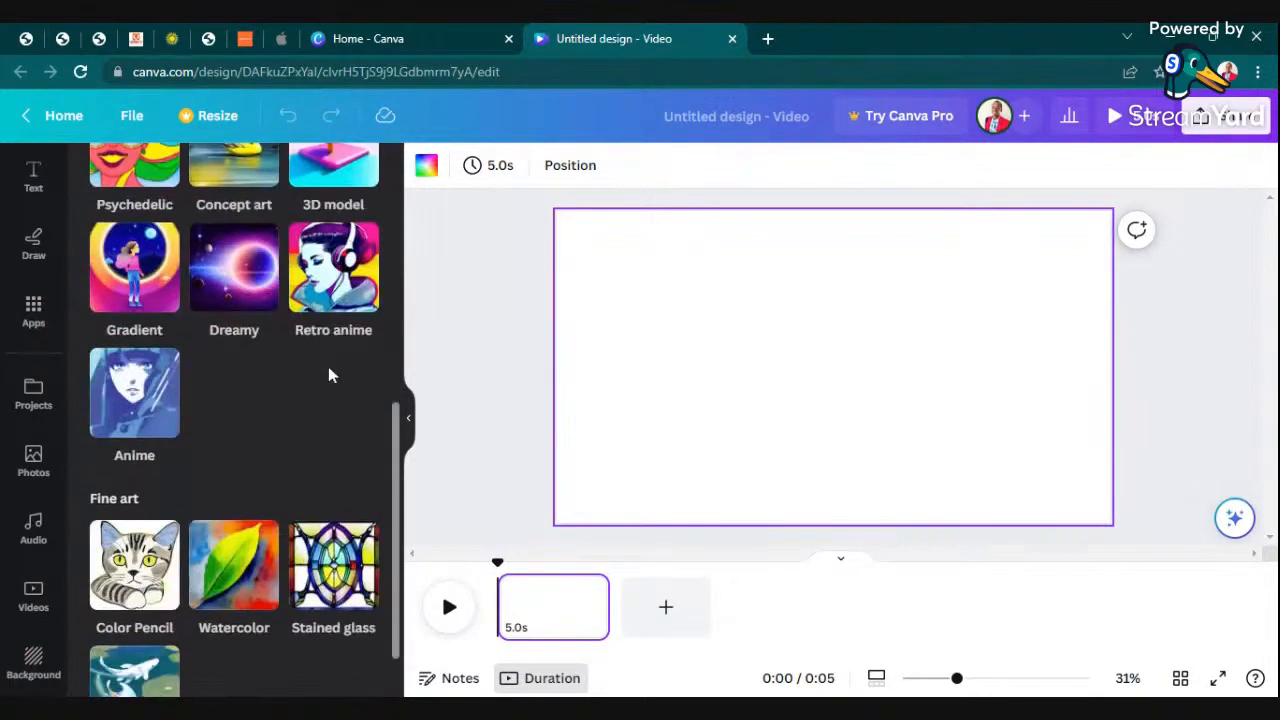
pyautogui.scroll(5, 330, 371)
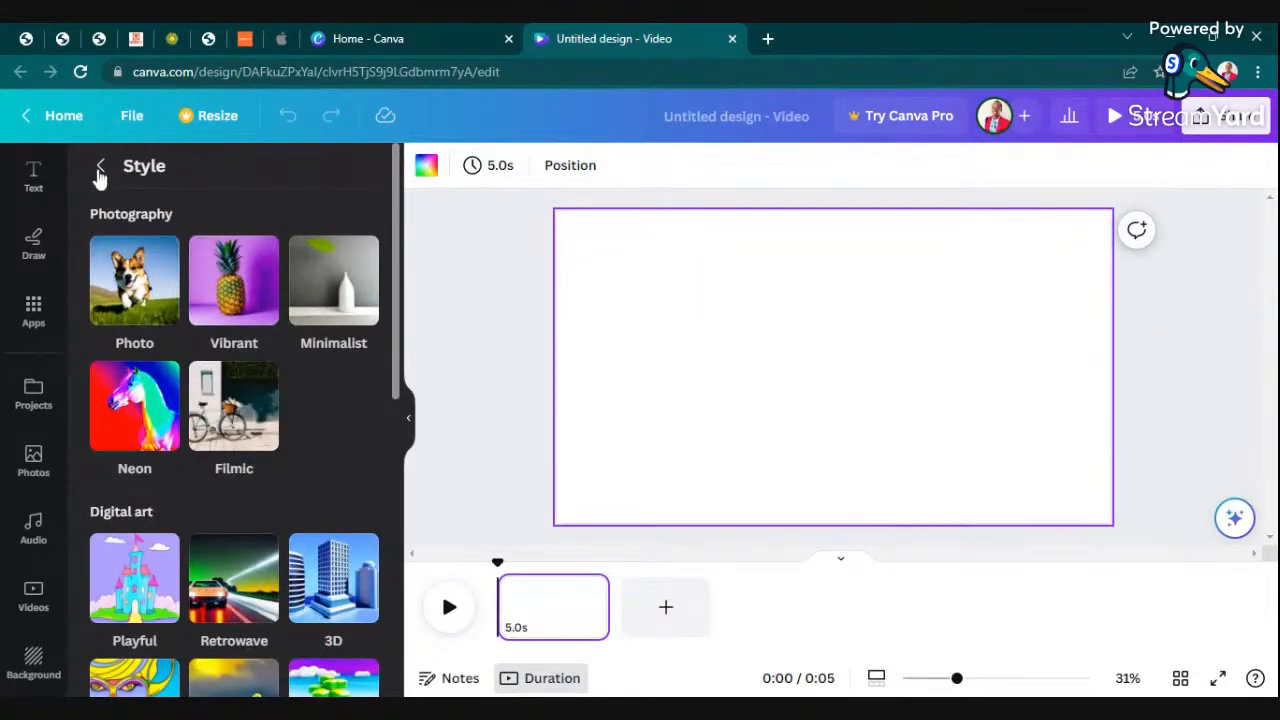
pyautogui.click(100, 170)
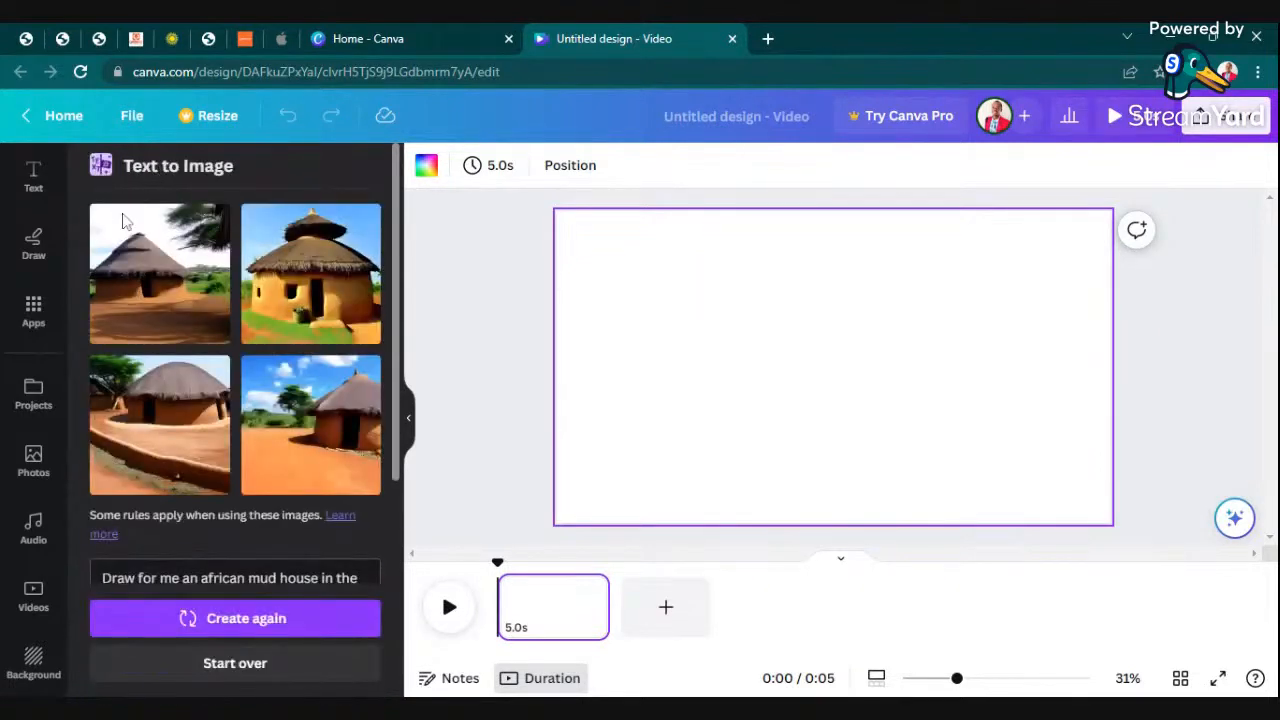
# - Place the generated yellow mud house with the two-tiered roof on the page, enlarge it to about 1,086 px high and widen it slightly
pyautogui.click(300, 300)
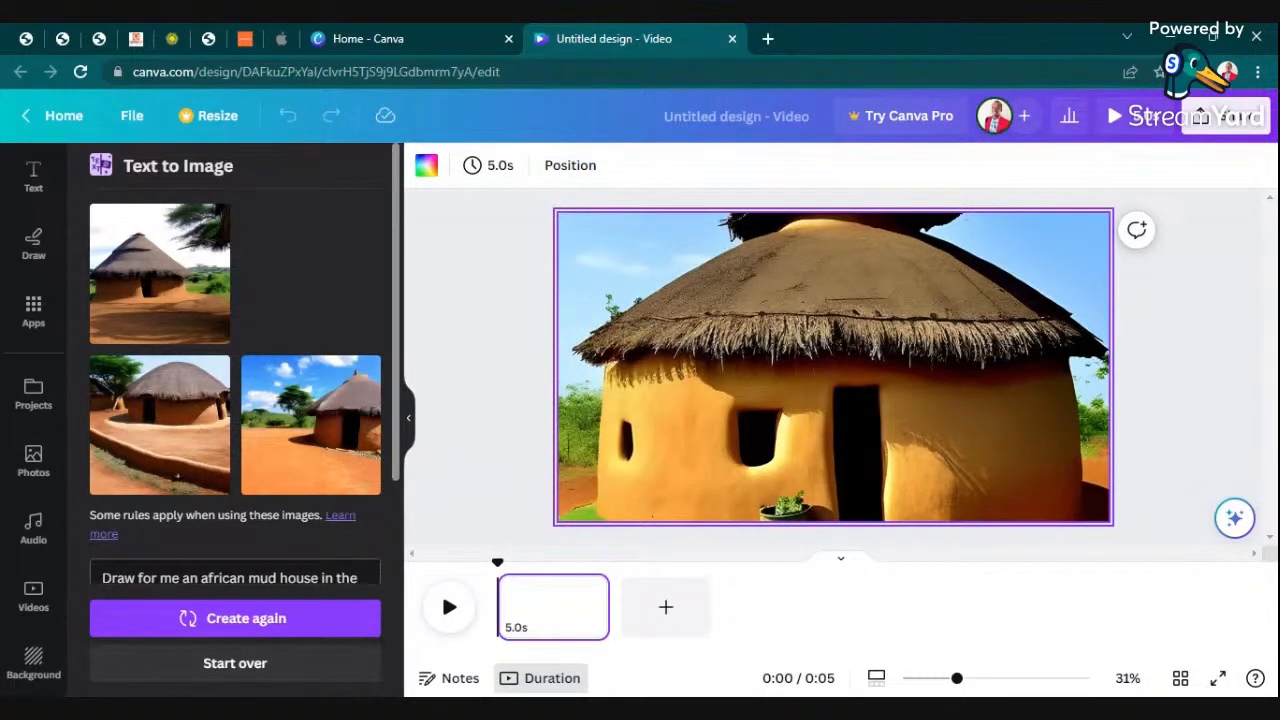
pyautogui.moveTo(610, 336); pyautogui.dragTo(846, 334)
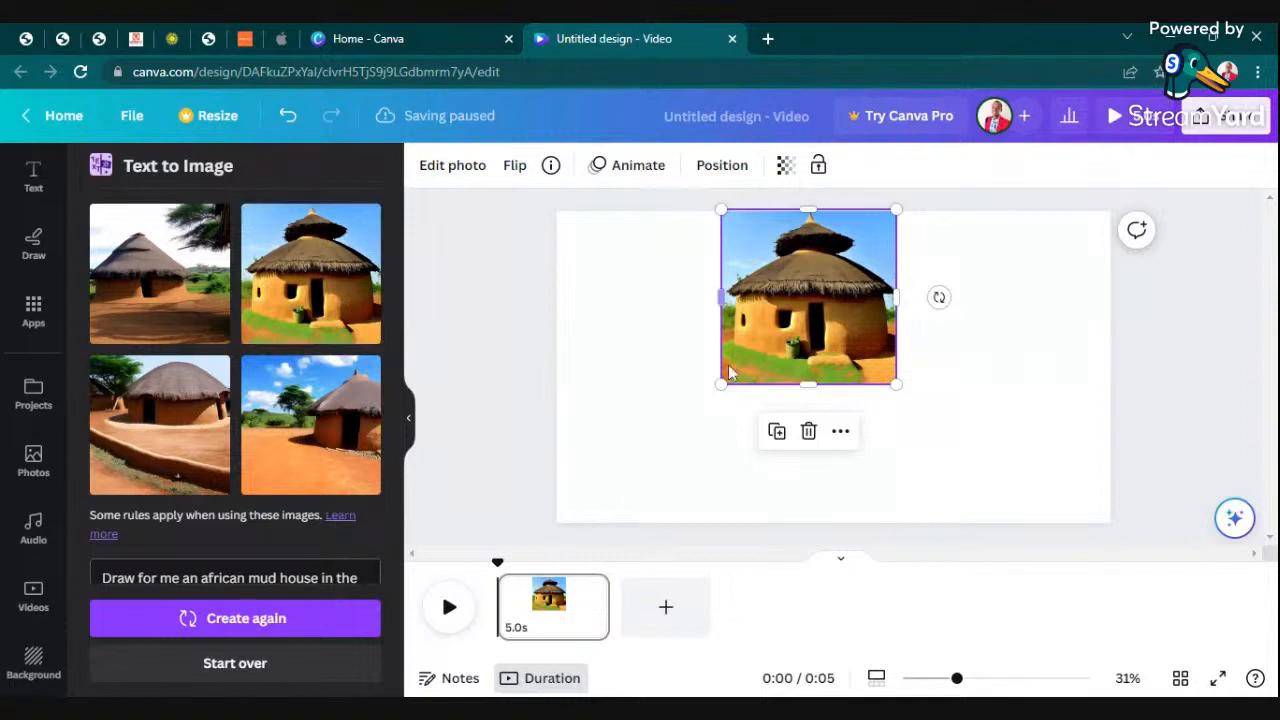
pyautogui.moveTo(724, 386); pyautogui.dragTo(590, 540)
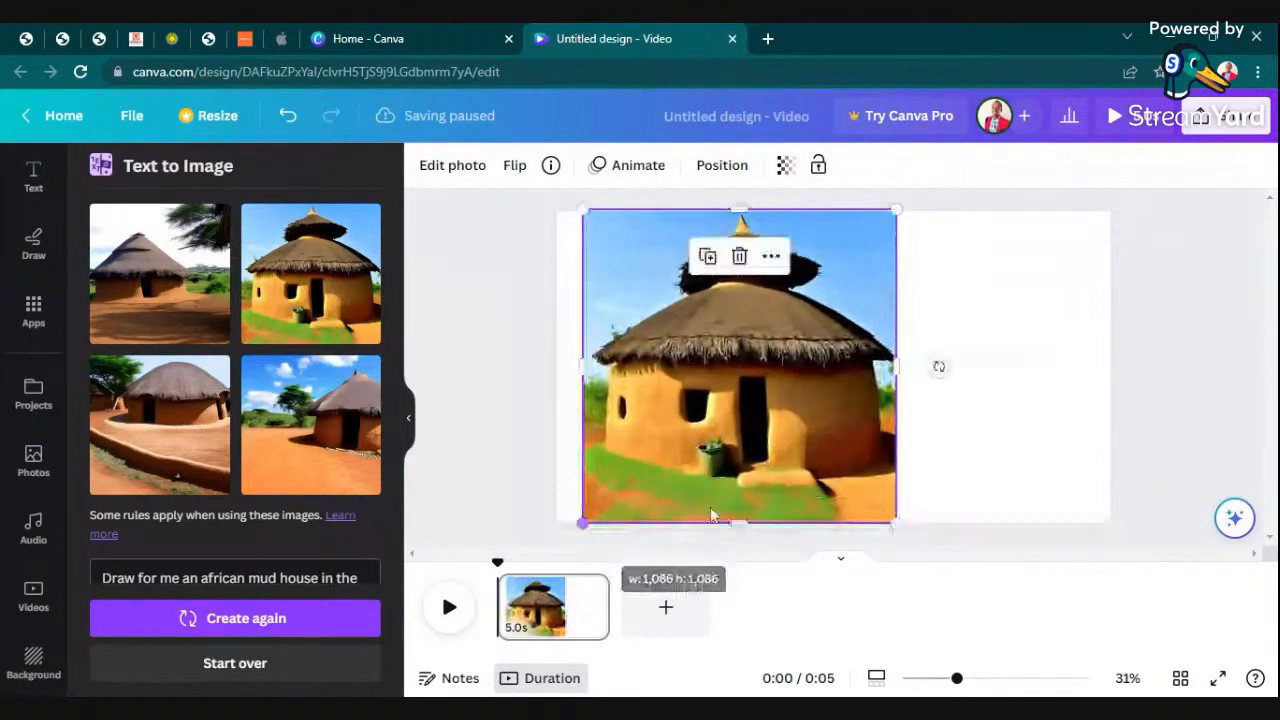
pyautogui.moveTo(893, 366)
pyautogui.mouseDown()
pyautogui.moveTo(1020, 366)
pyautogui.moveTo(903, 368)
pyautogui.mouseUp()
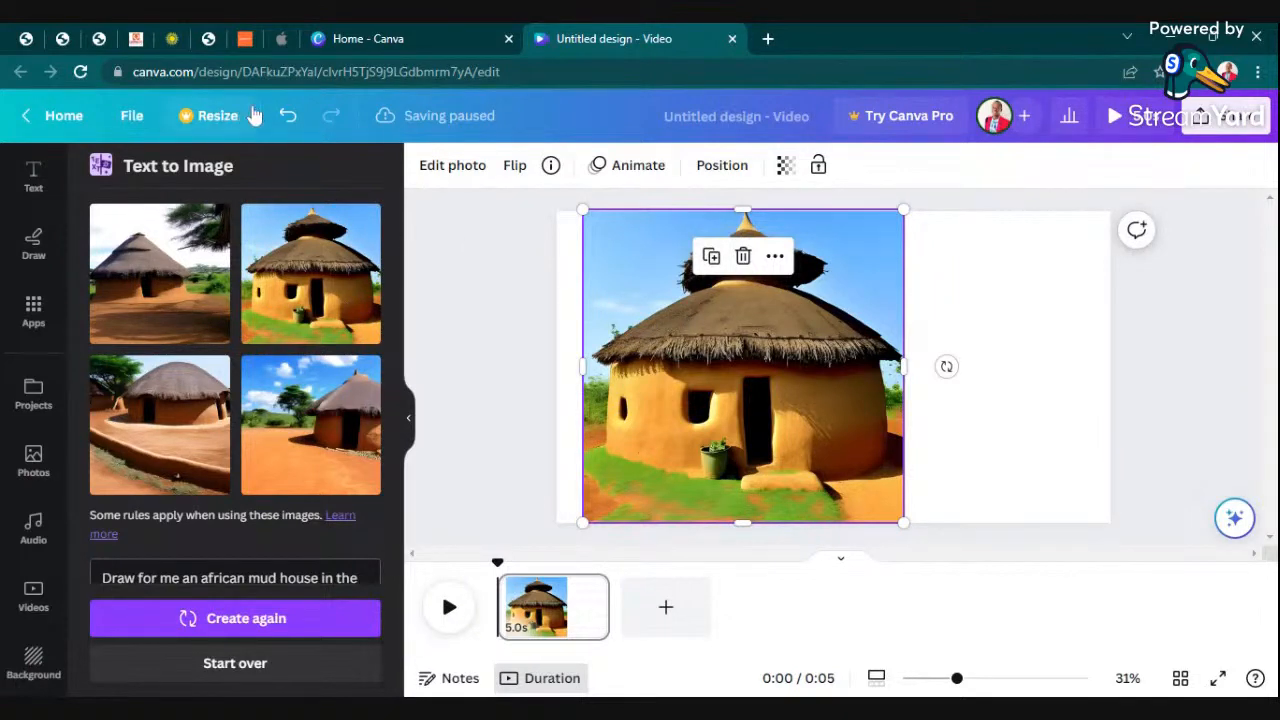
# - Replace the yellow mud house on the page with the generated walled-courtyard mud house picture as the full-page background
pyautogui.click(288, 115)
pyautogui.moveTo(166, 443); pyautogui.dragTo(1000, 390)
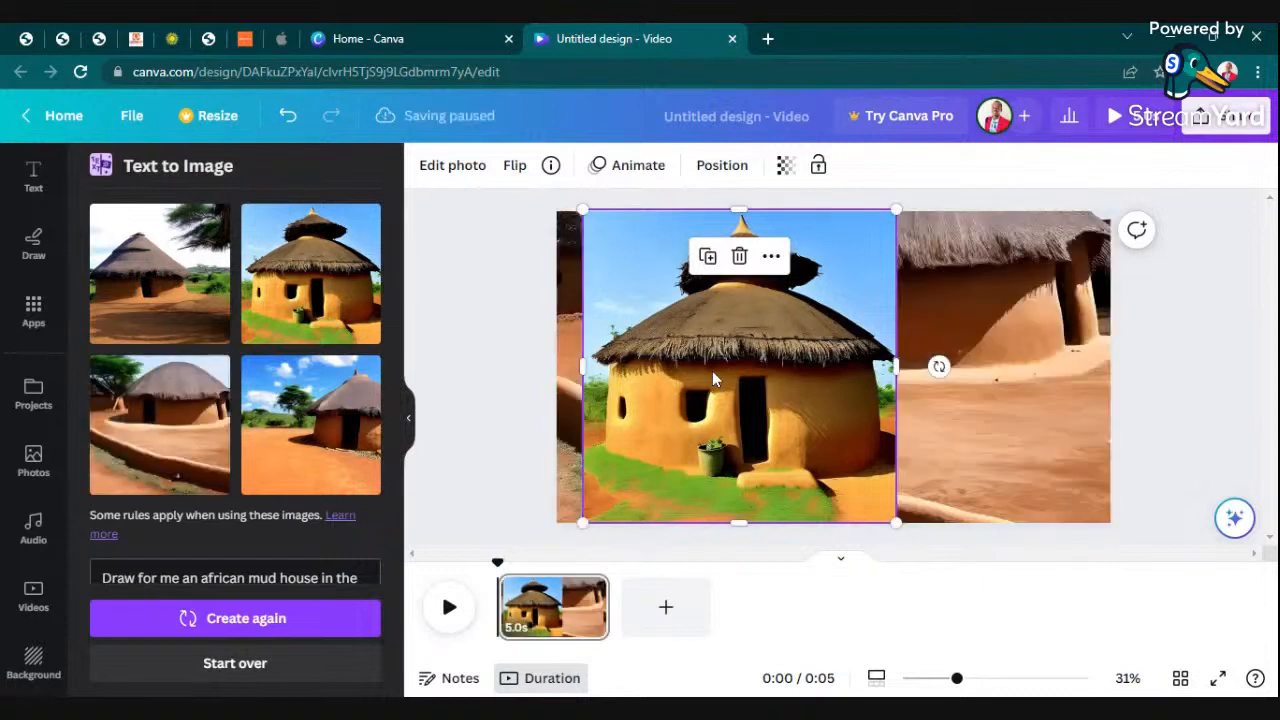
pyautogui.click(740, 256)
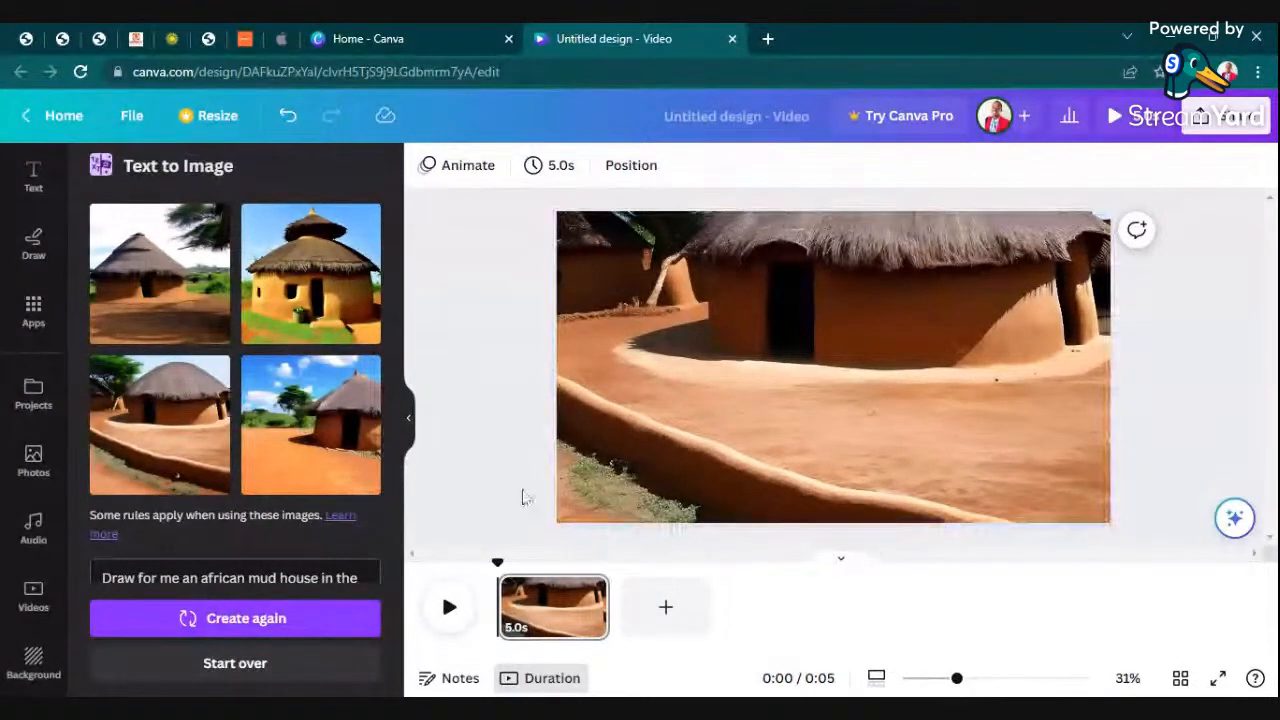
pyautogui.click(740, 373)
# - Review the Text to Image prompt, the style options and the four generated mud house pictures
pyautogui.scroll(-1, 220, 432)
pyautogui.scroll(-4, 222, 436)
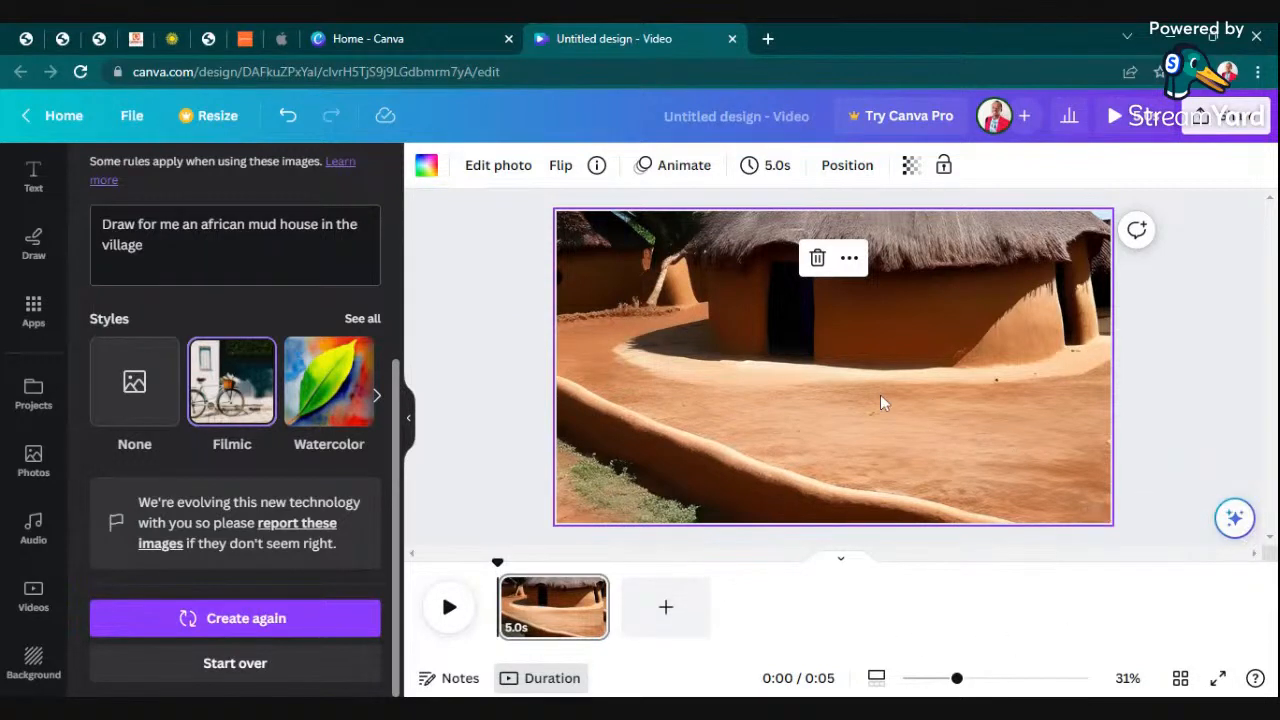
pyautogui.click(514, 310)
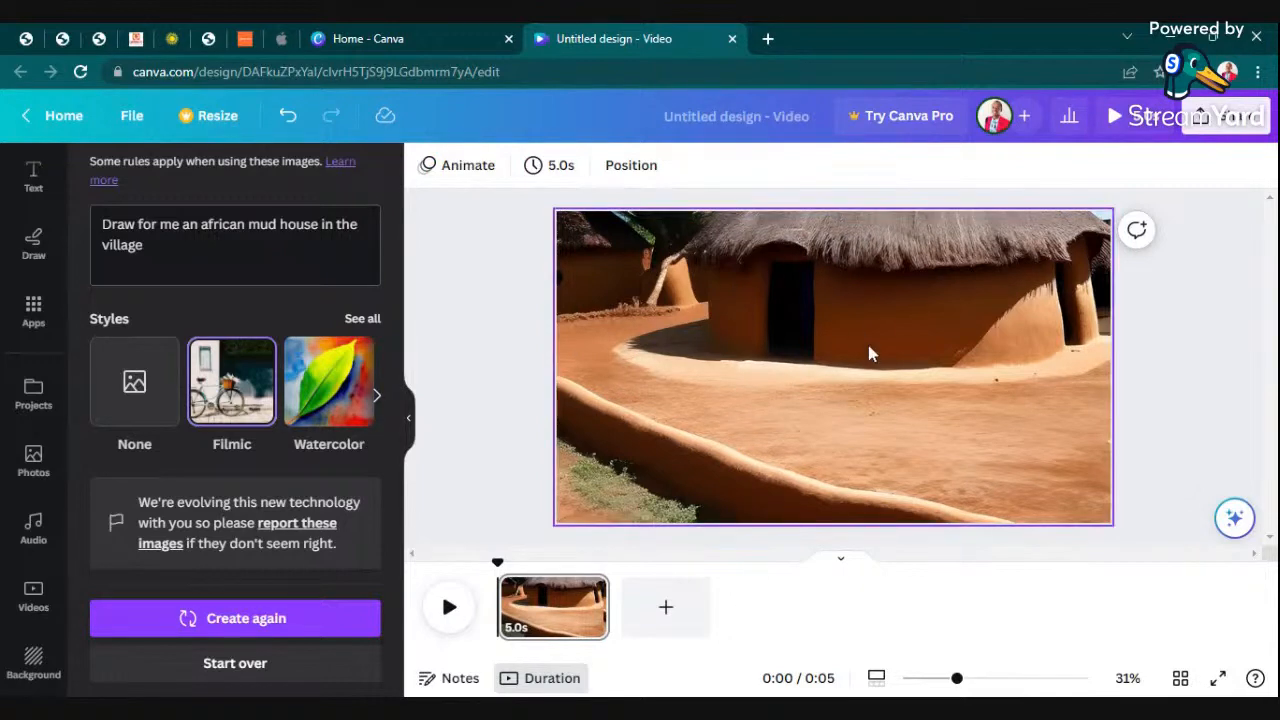
pyautogui.scroll(1, 86, 263)
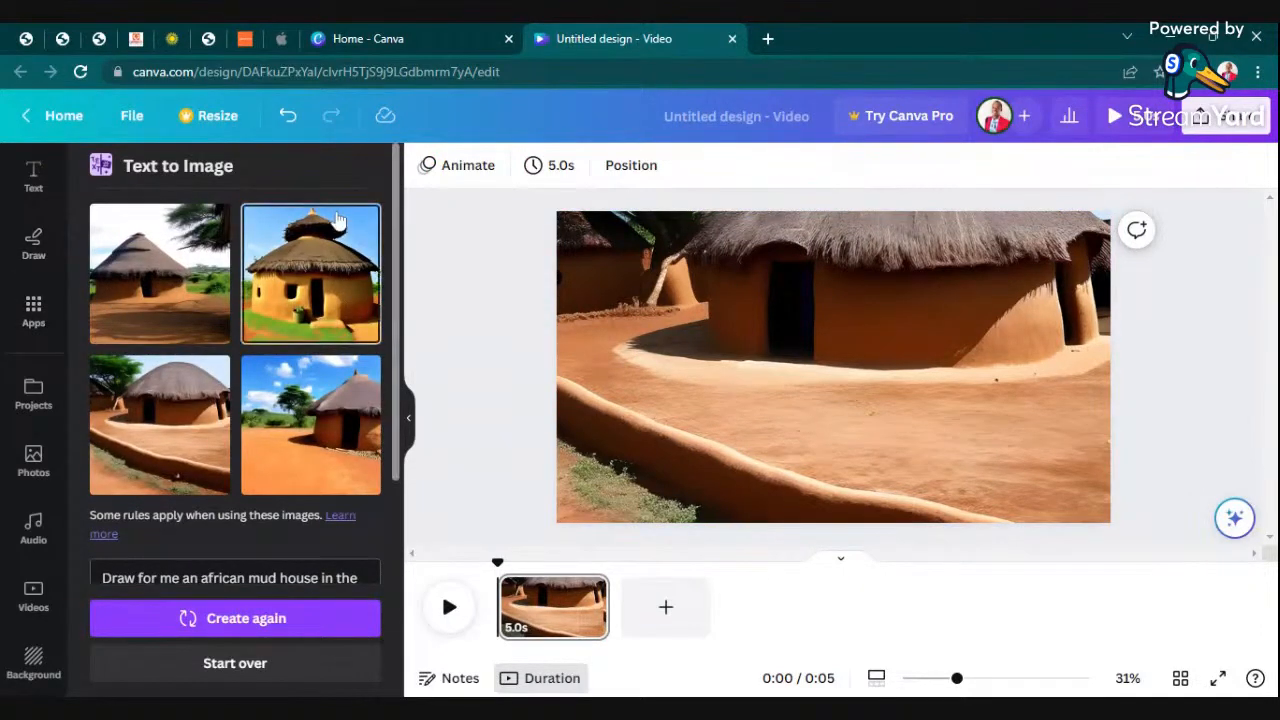
pyautogui.scroll(-1, 22, 425)
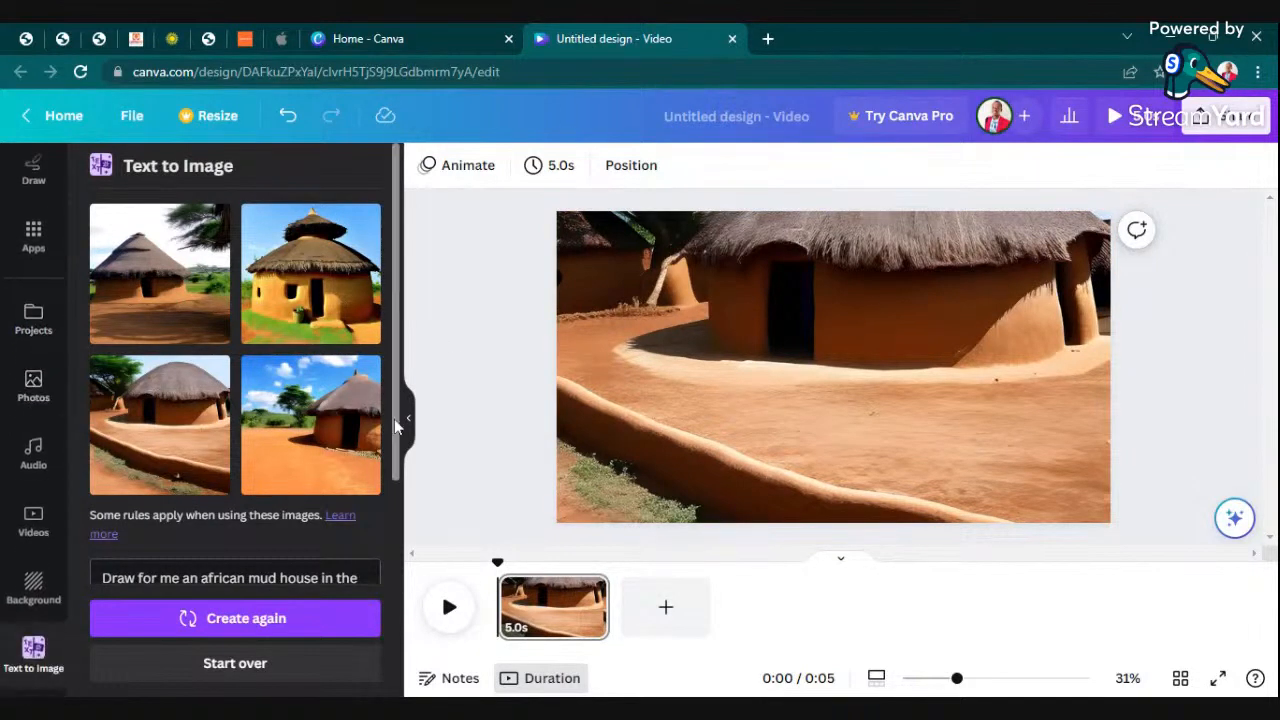
pyautogui.scroll(-3, 94, 439)
pyautogui.scroll(3, 86, 443)
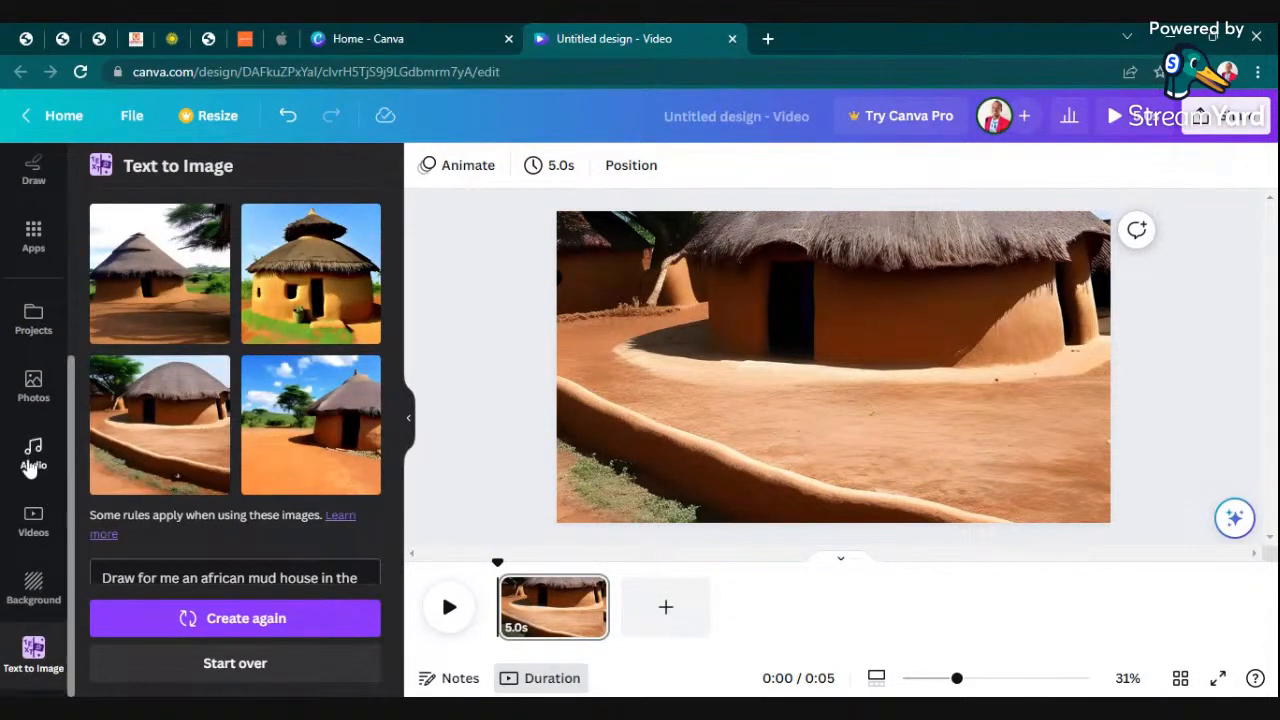
pyautogui.scroll(3, 30, 465)
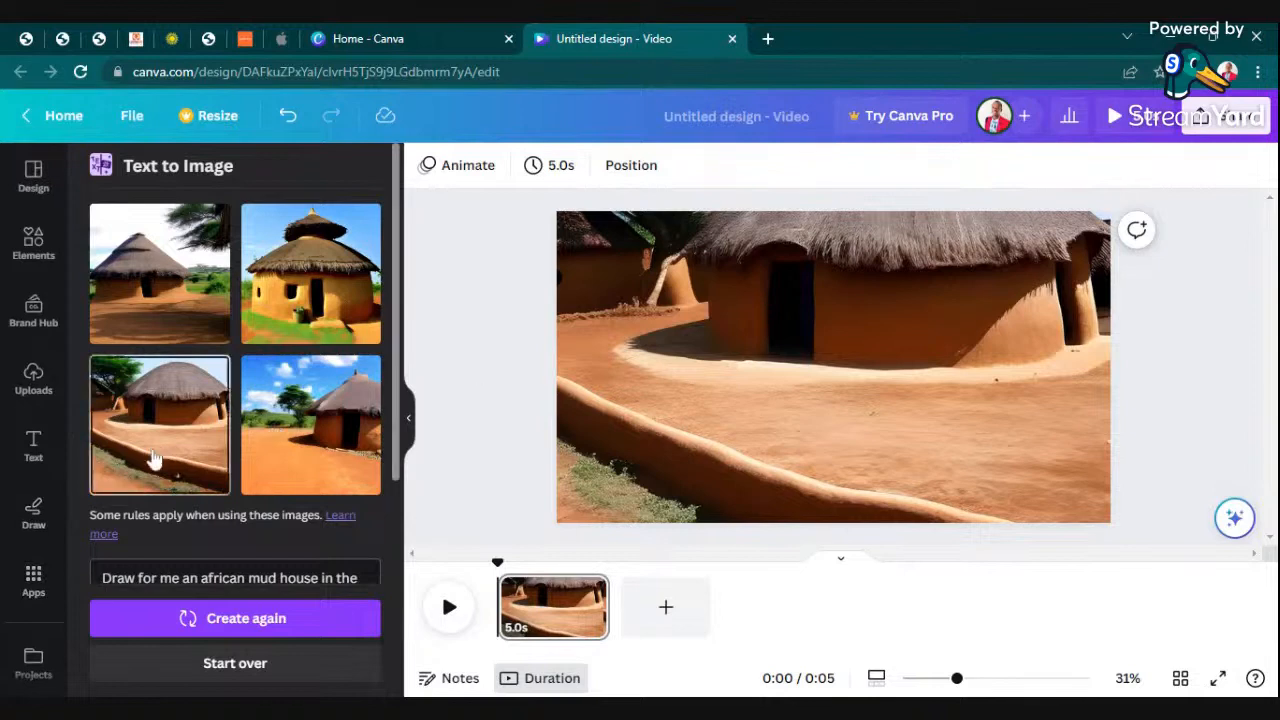
# - Search the elements for "pot" and add the graphic of a snake plant in a striped brown pot to the page
pyautogui.click(35, 245)
pyautogui.click(200, 176)
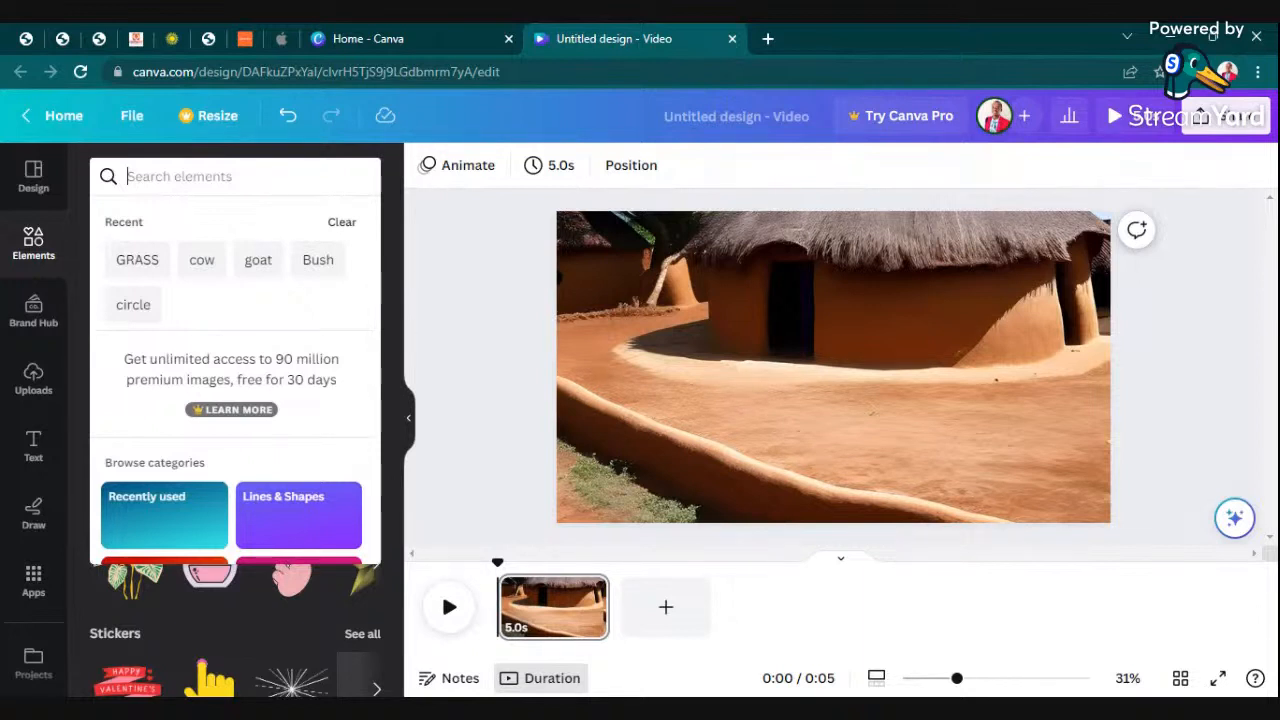
pyautogui.write('pot')
pyautogui.press('Return')
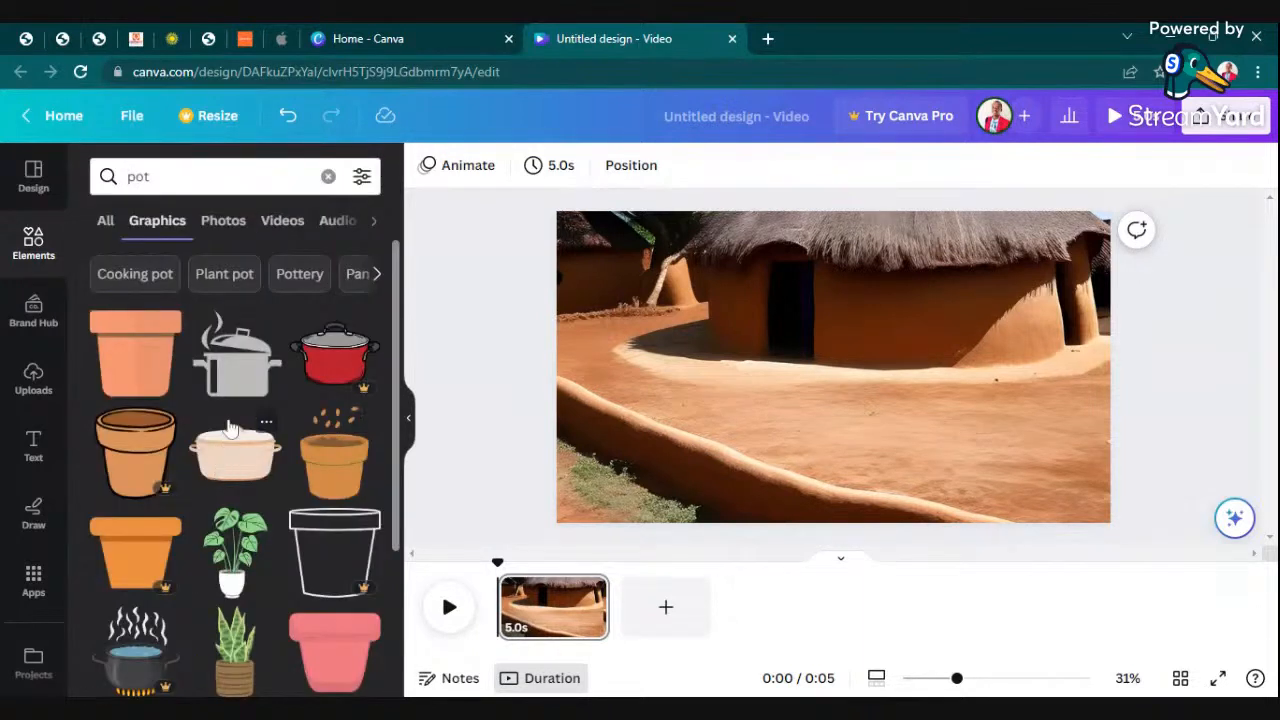
pyautogui.scroll(-3, 230, 448)
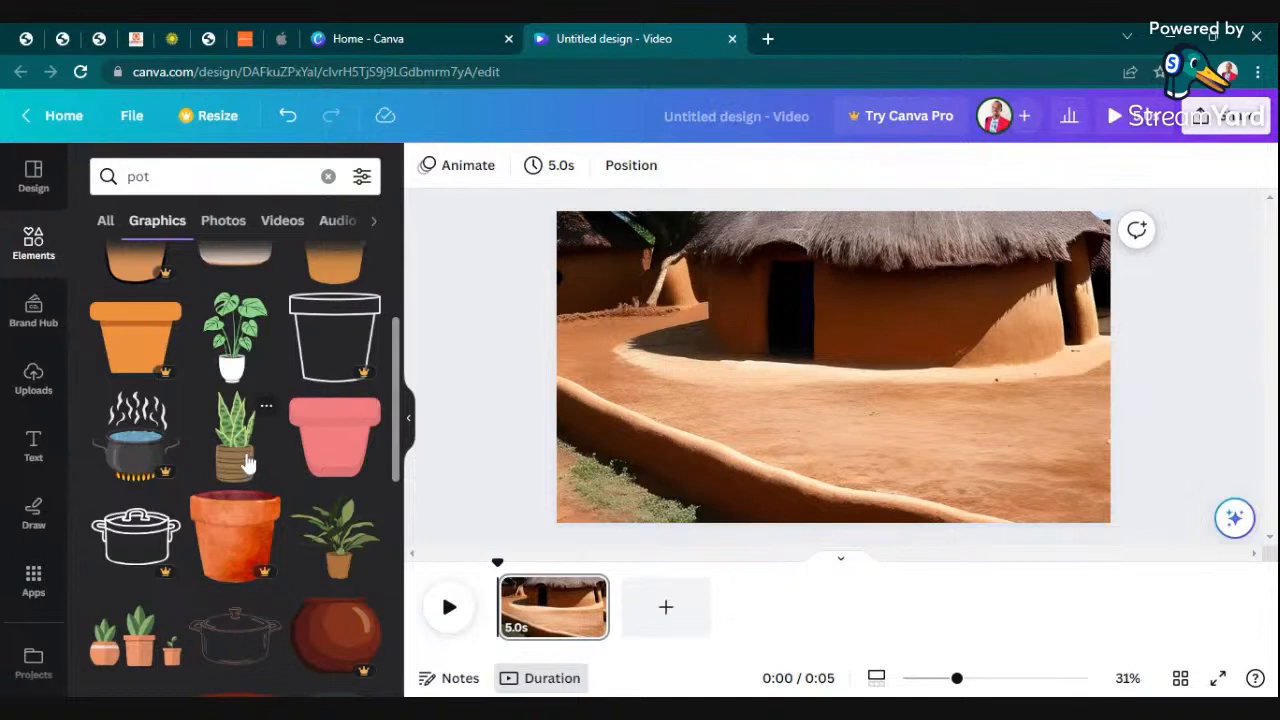
pyautogui.click(254, 462)
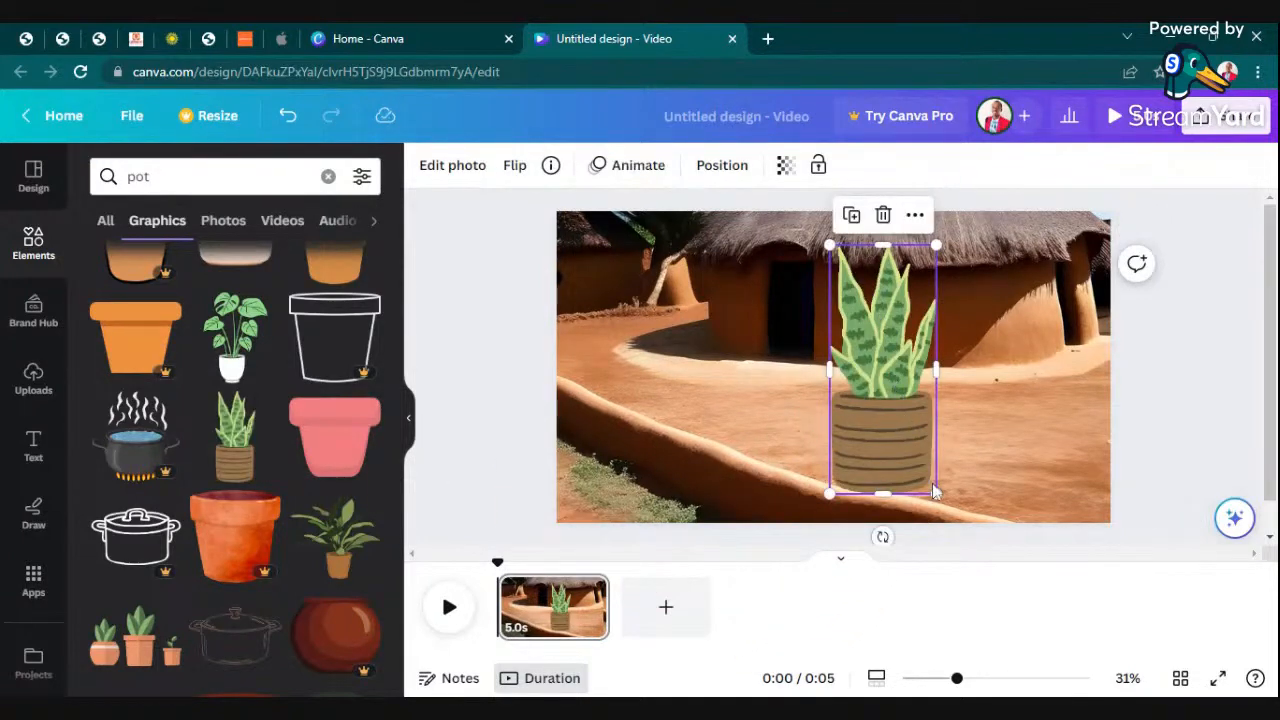
# - Shrink the snake plant to a little over half its size and place it in front of the hut wall, right of the dark doorway
pyautogui.moveTo(937, 490); pyautogui.dragTo(887, 382)
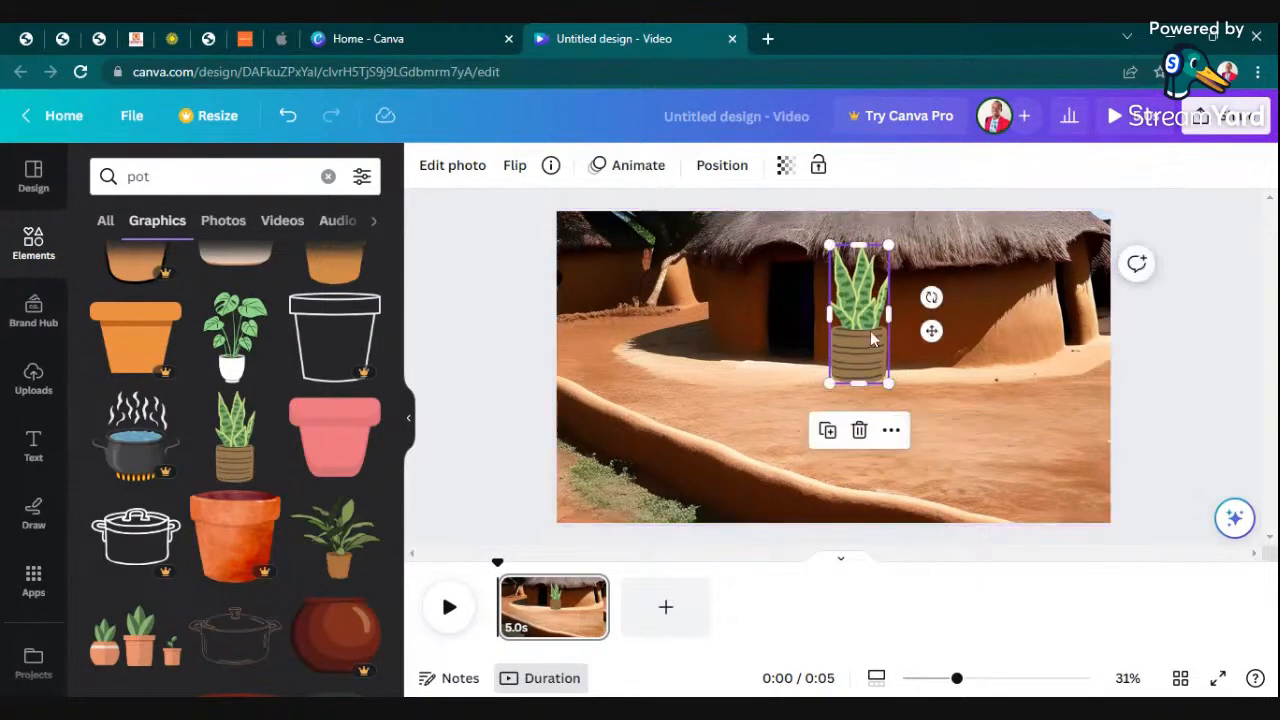
pyautogui.moveTo(863, 330); pyautogui.dragTo(919, 365)
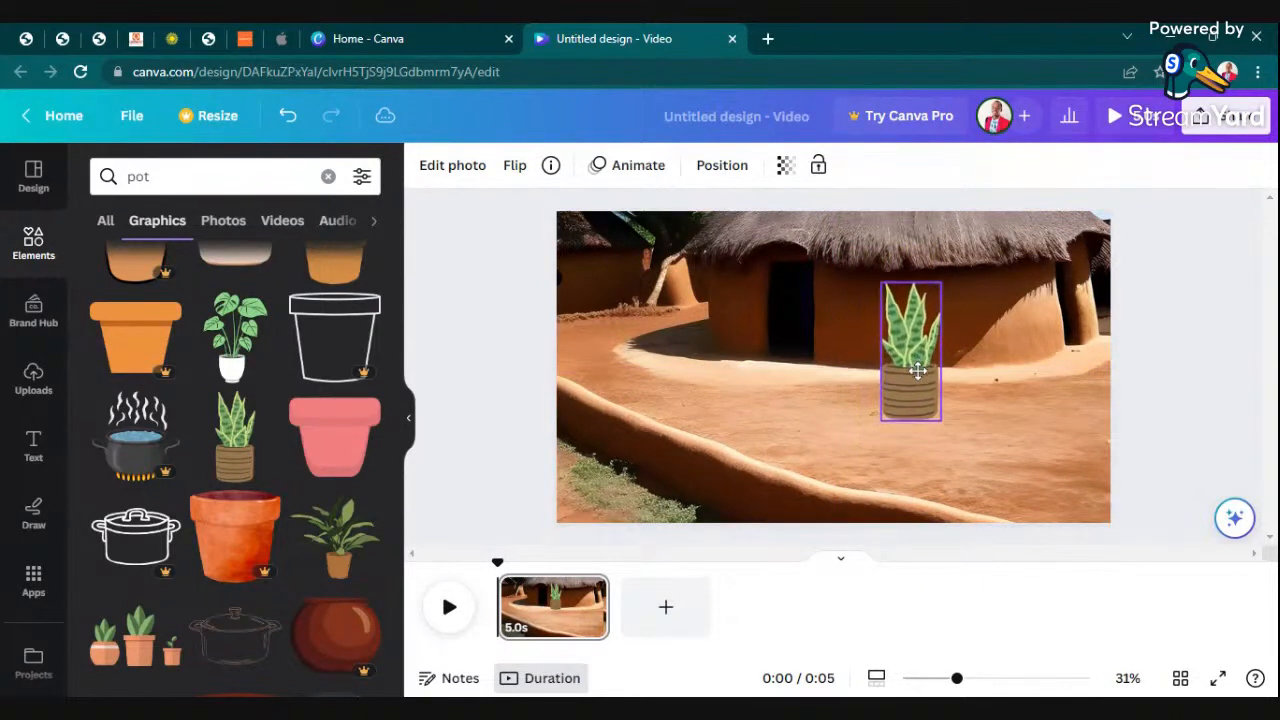
pyautogui.click(1201, 395)
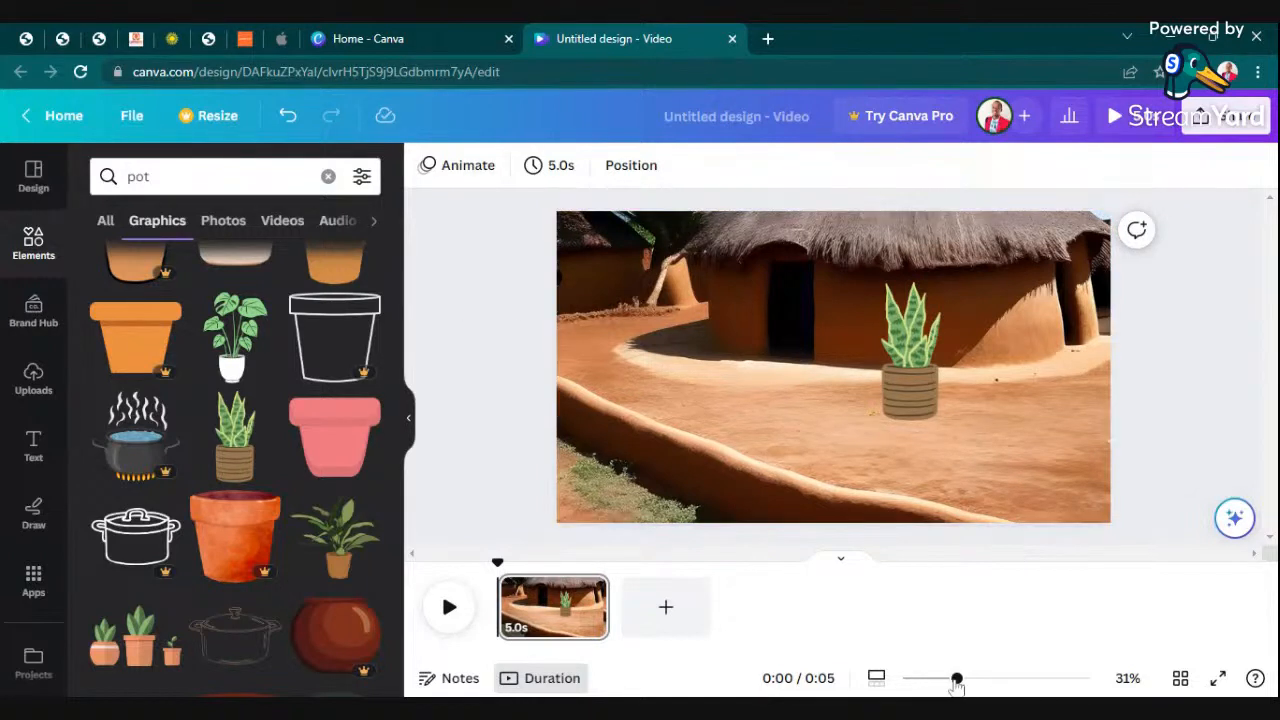
# - Add the leafy green plant in a white pot beside the snake plant, on its right
pyautogui.moveTo(957, 679); pyautogui.dragTo(971, 679)
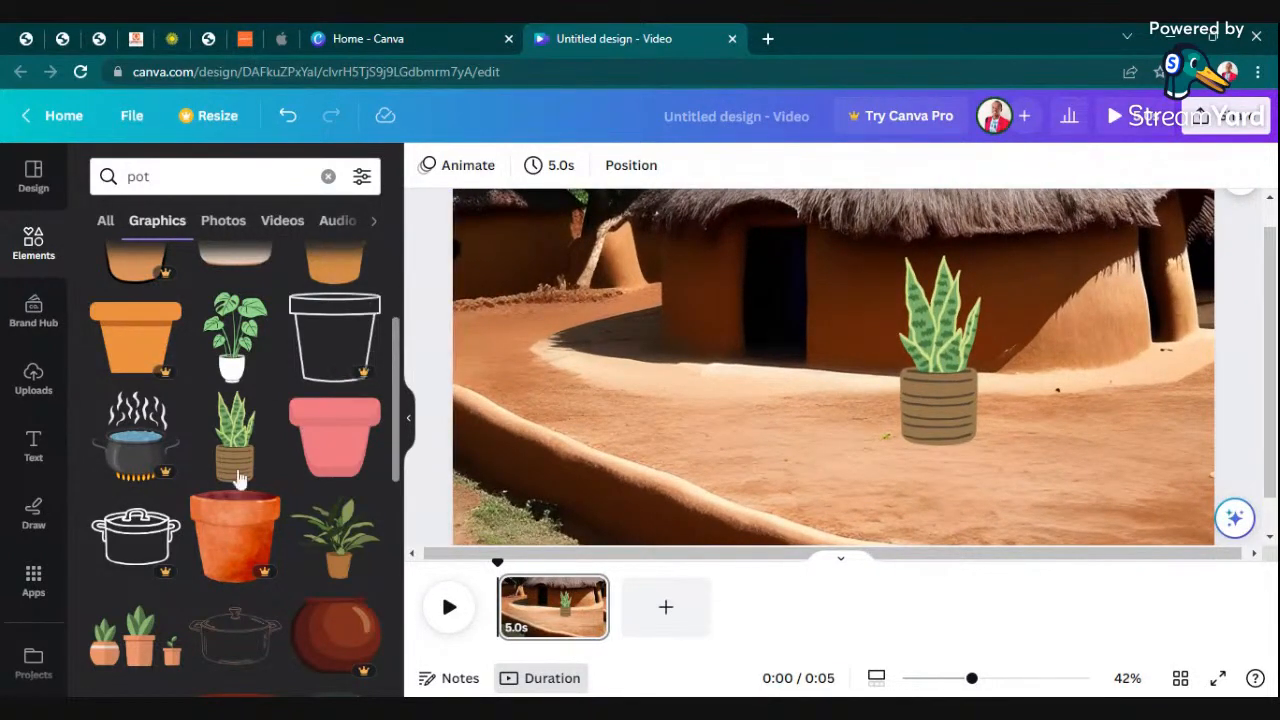
pyautogui.click(230, 363)
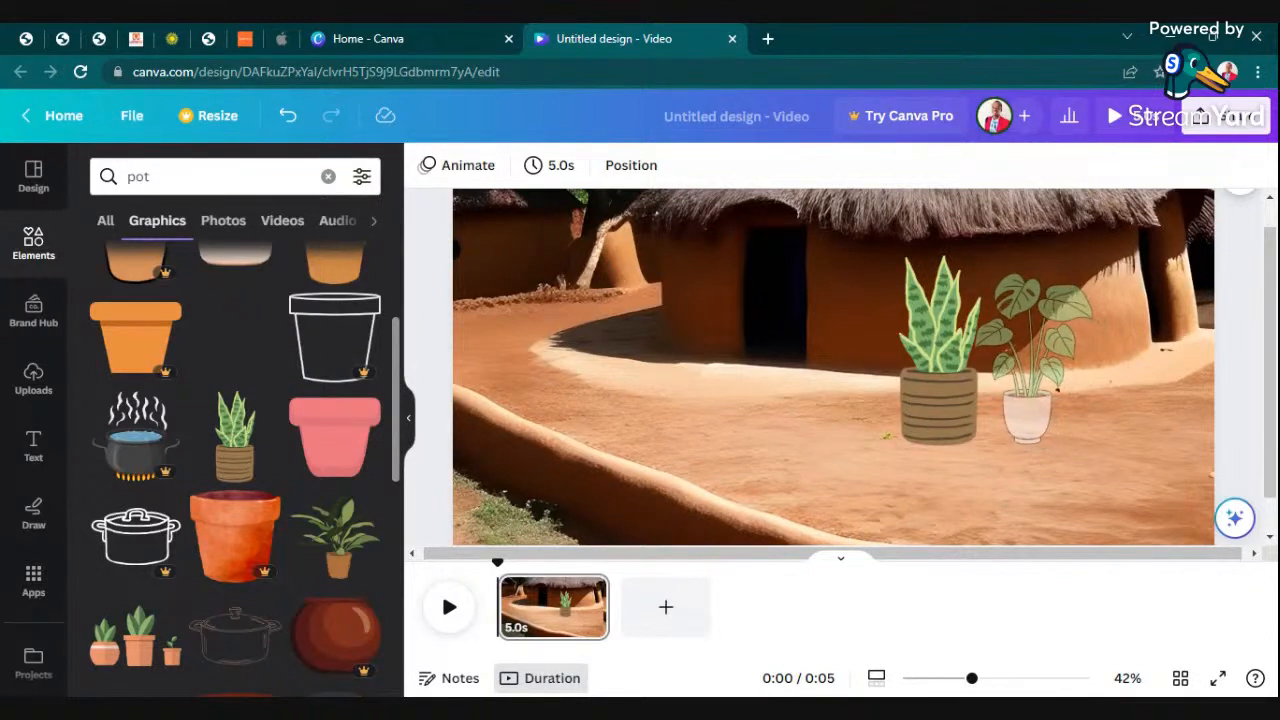
pyautogui.click(1176, 354)
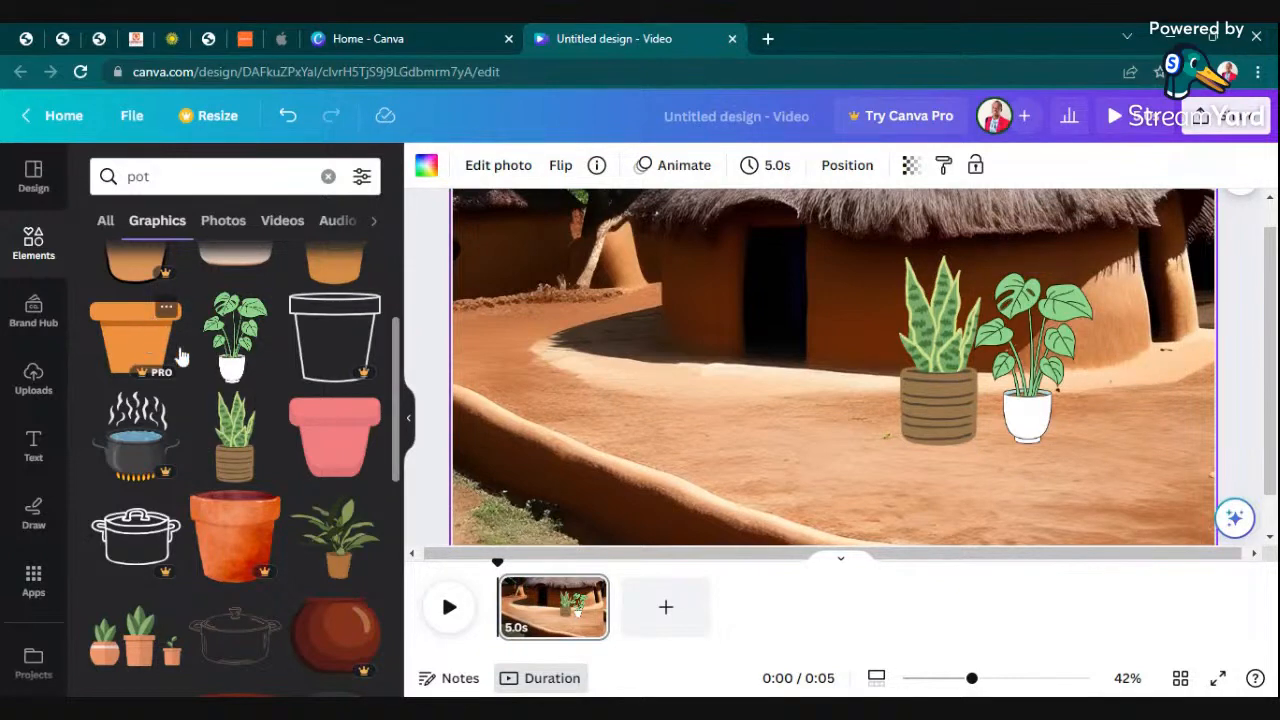
# - Try adding the plain terracotta pot graphic, shrinking it and lining it up to the right of the white-potted plant
pyautogui.scroll(2, 182, 356)
pyautogui.moveTo(166, 343); pyautogui.dragTo(1108, 335)
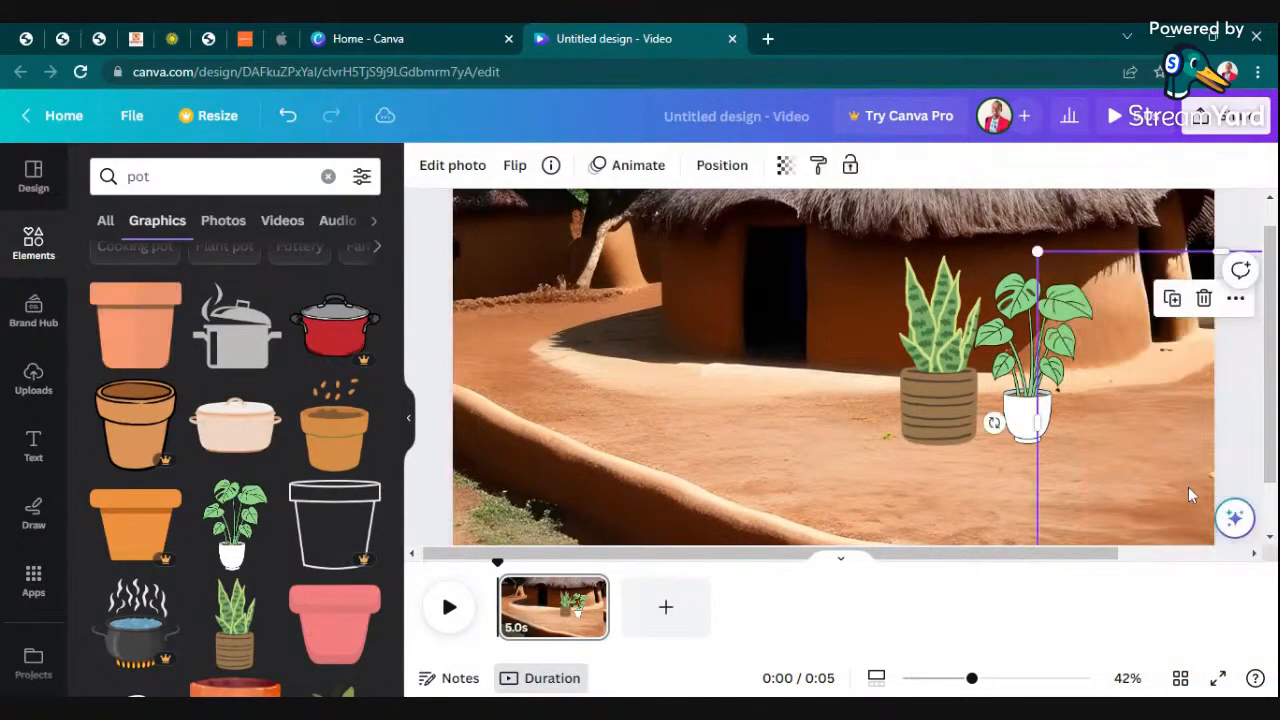
pyautogui.scroll(-2, 1188, 494)
pyautogui.moveTo(1041, 523); pyautogui.dragTo(1188, 410)
pyautogui.moveTo(1203, 335); pyautogui.dragTo(1058, 350)
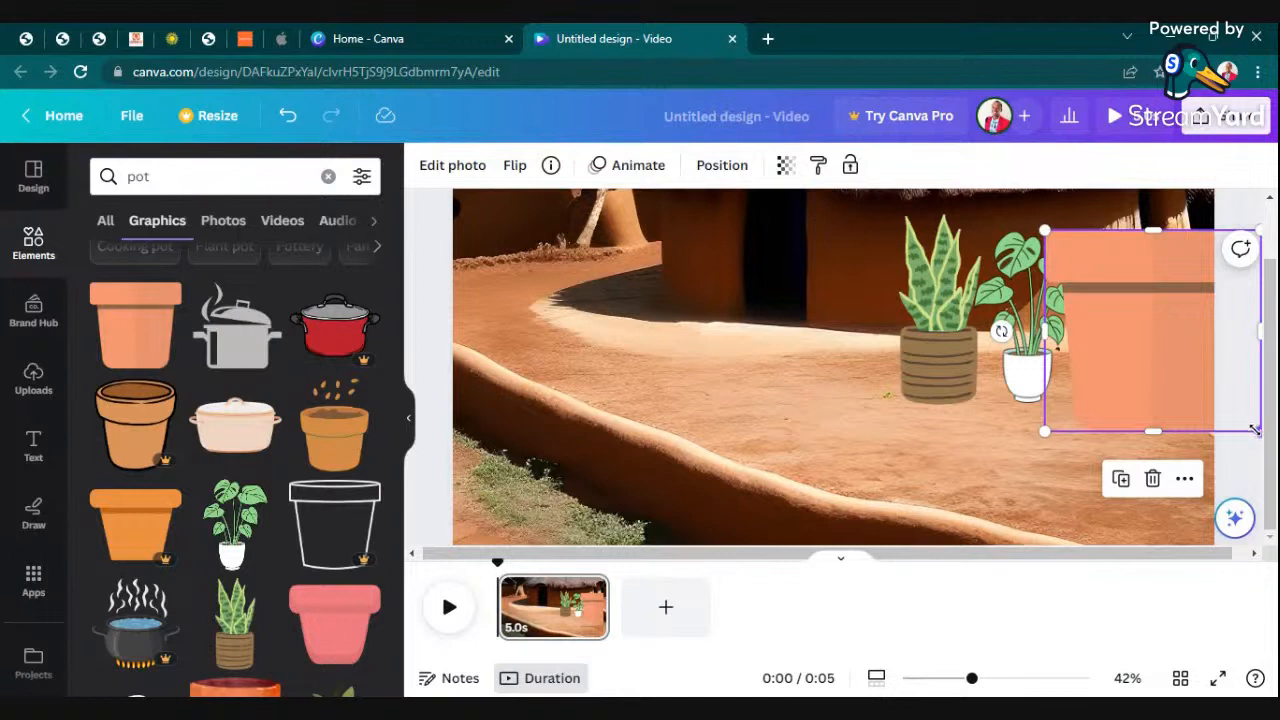
pyautogui.moveTo(1255, 430); pyautogui.dragTo(1161, 339)
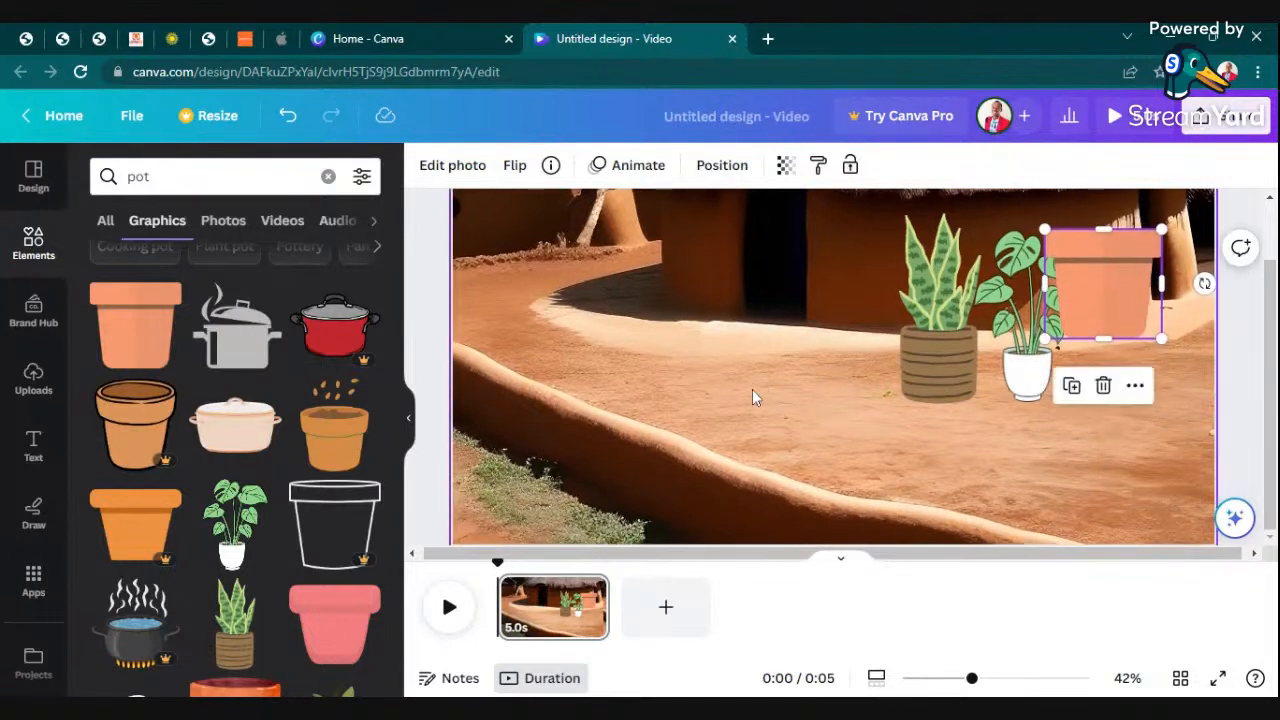
pyautogui.moveTo(1092, 296); pyautogui.dragTo(1152, 355)
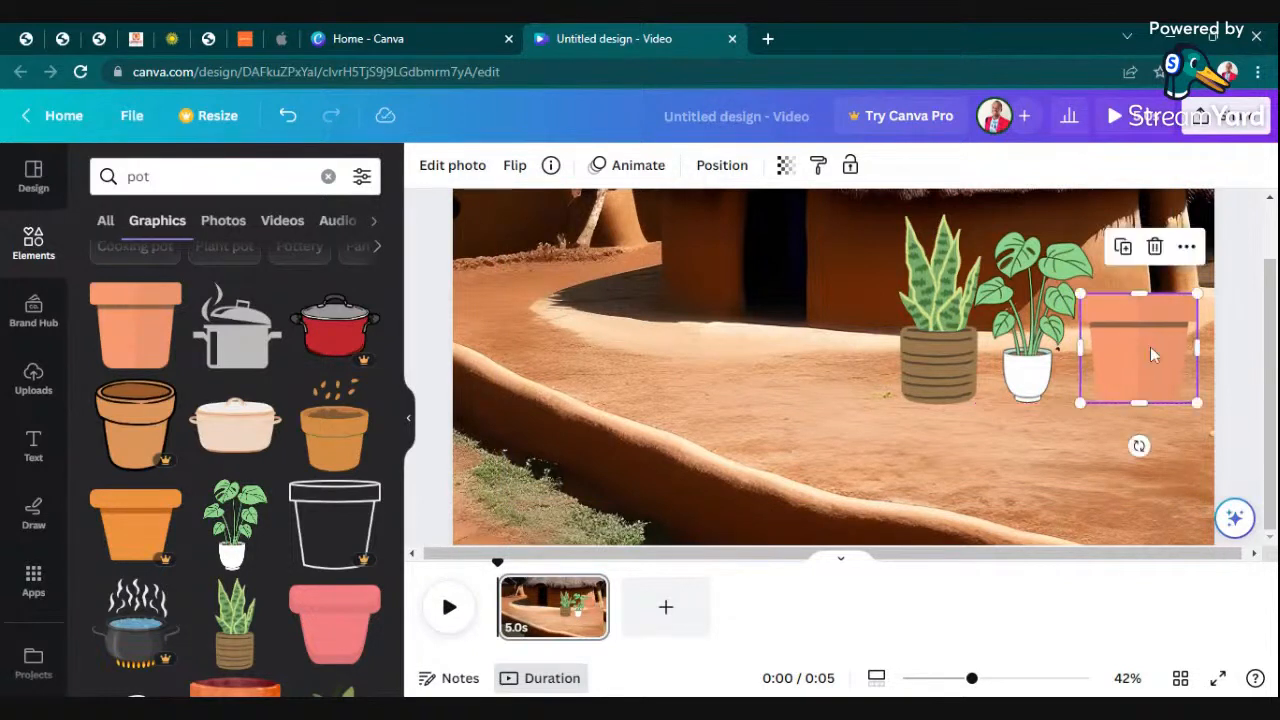
pyautogui.click(1245, 274)
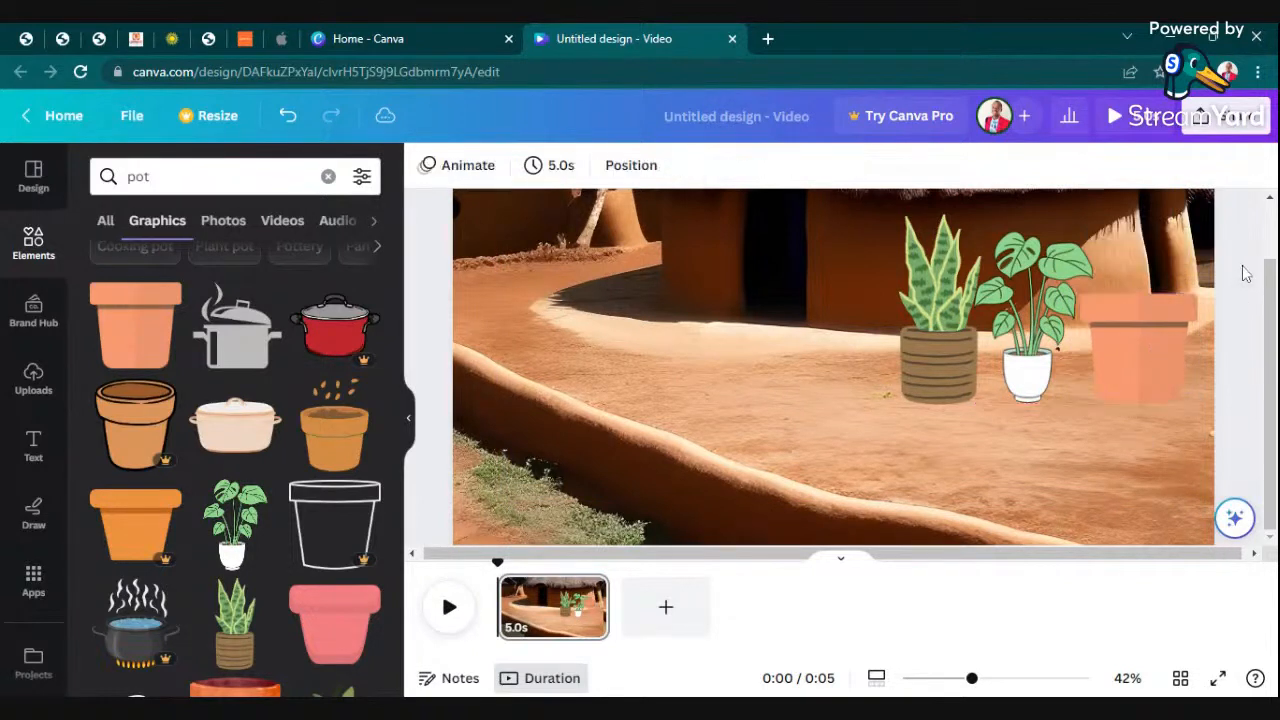
# - Undo the moves, the resizing and the insertion of the plain terracotta pot
pyautogui.click(1175, 322)
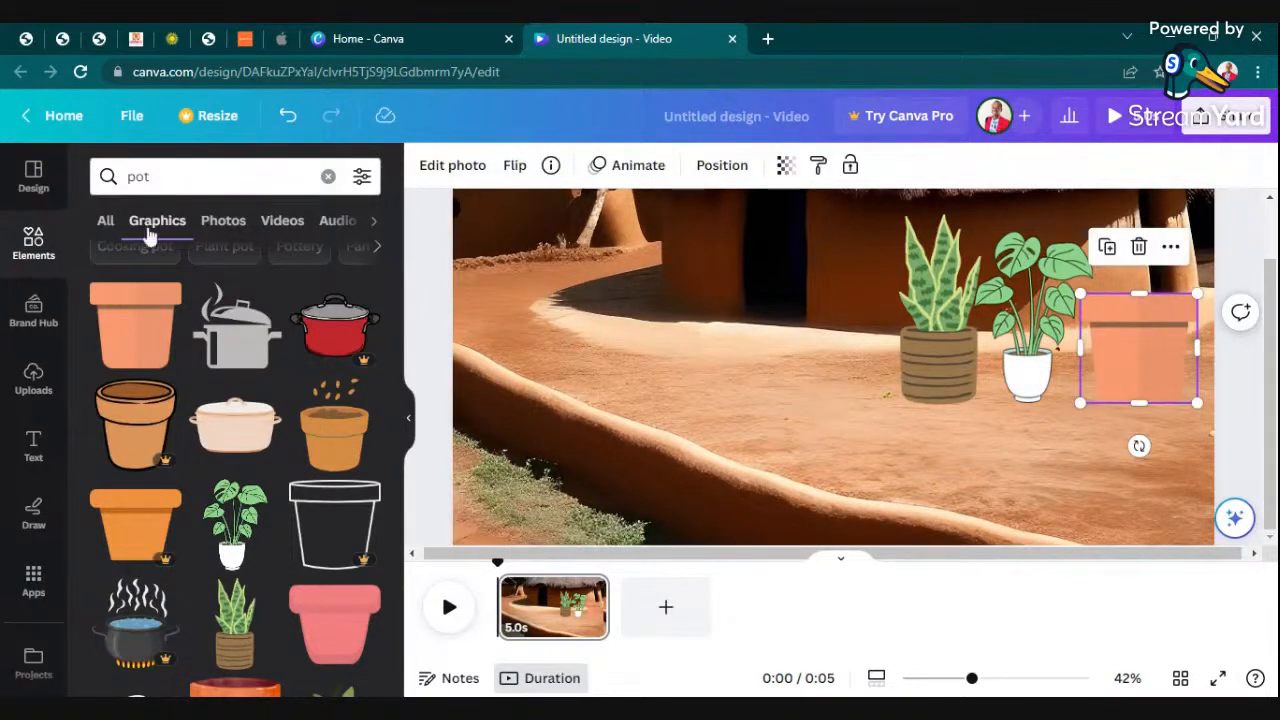
pyautogui.click(291, 113)
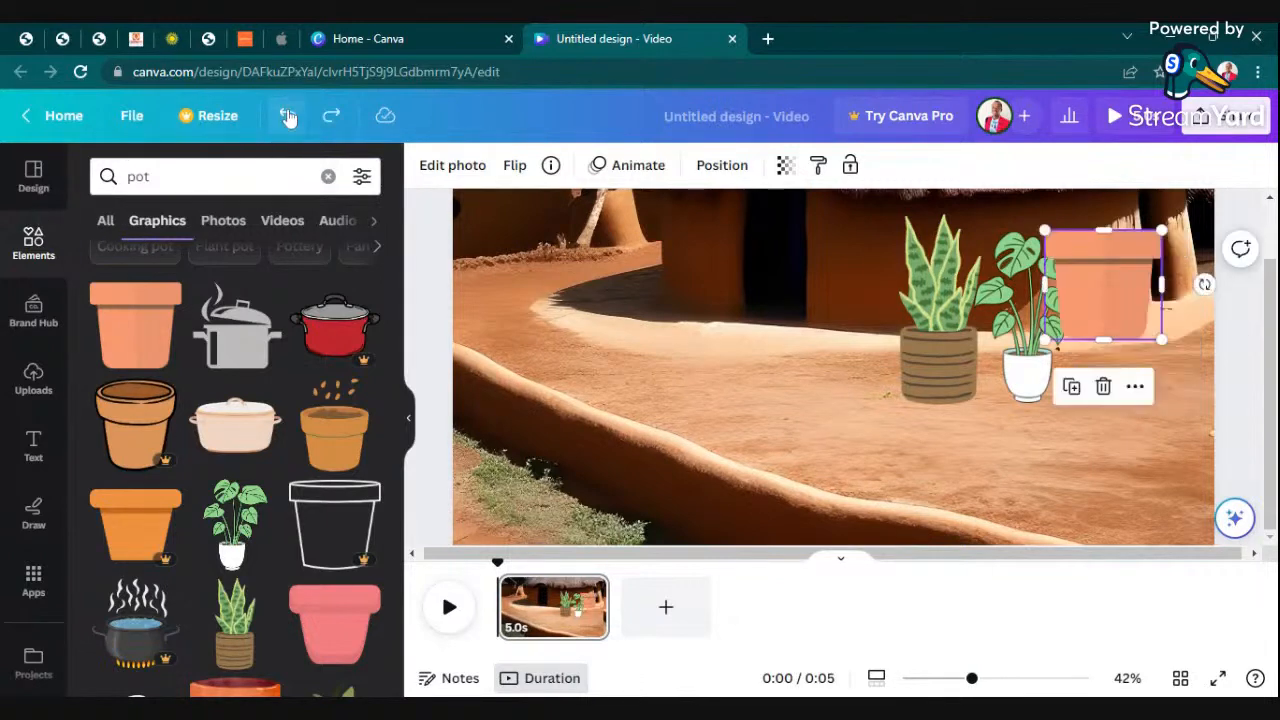
pyautogui.click(288, 117)
pyautogui.click(288, 117)
pyautogui.click(288, 117)
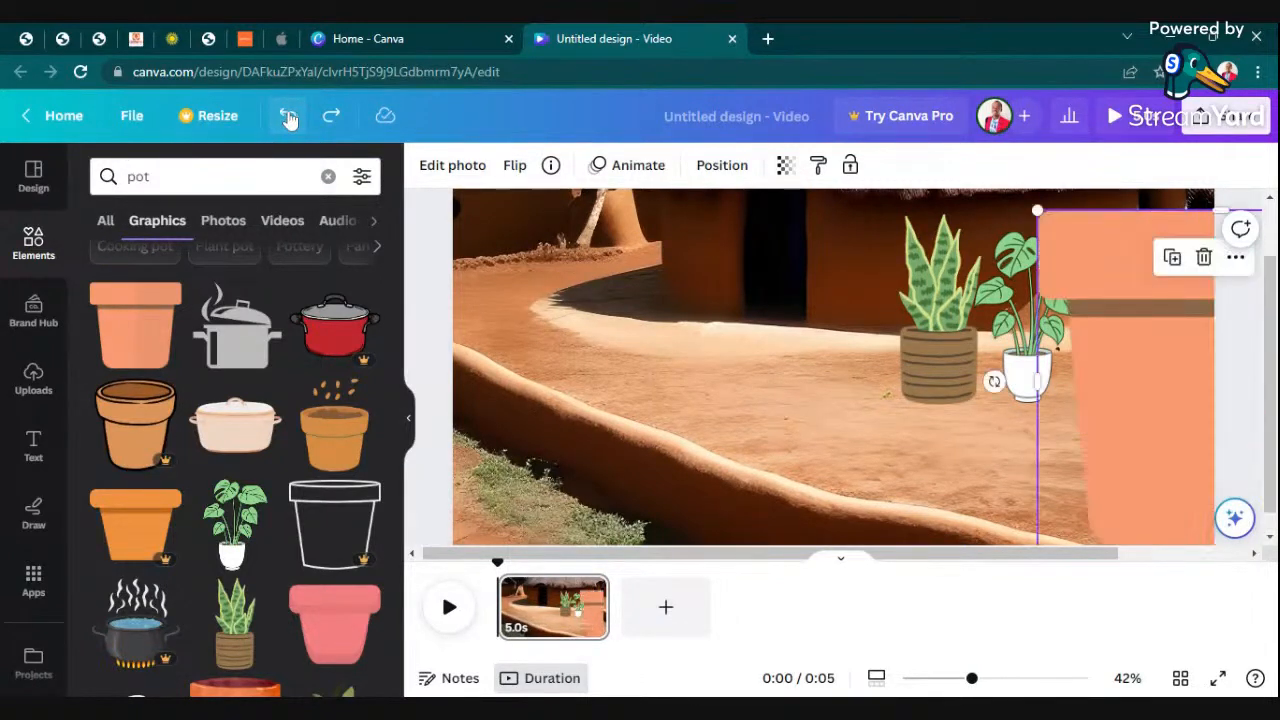
pyautogui.click(288, 117)
# - Search the elements for "african mother" and limit the results to graphics
pyautogui.scroll(1, 820, 465)
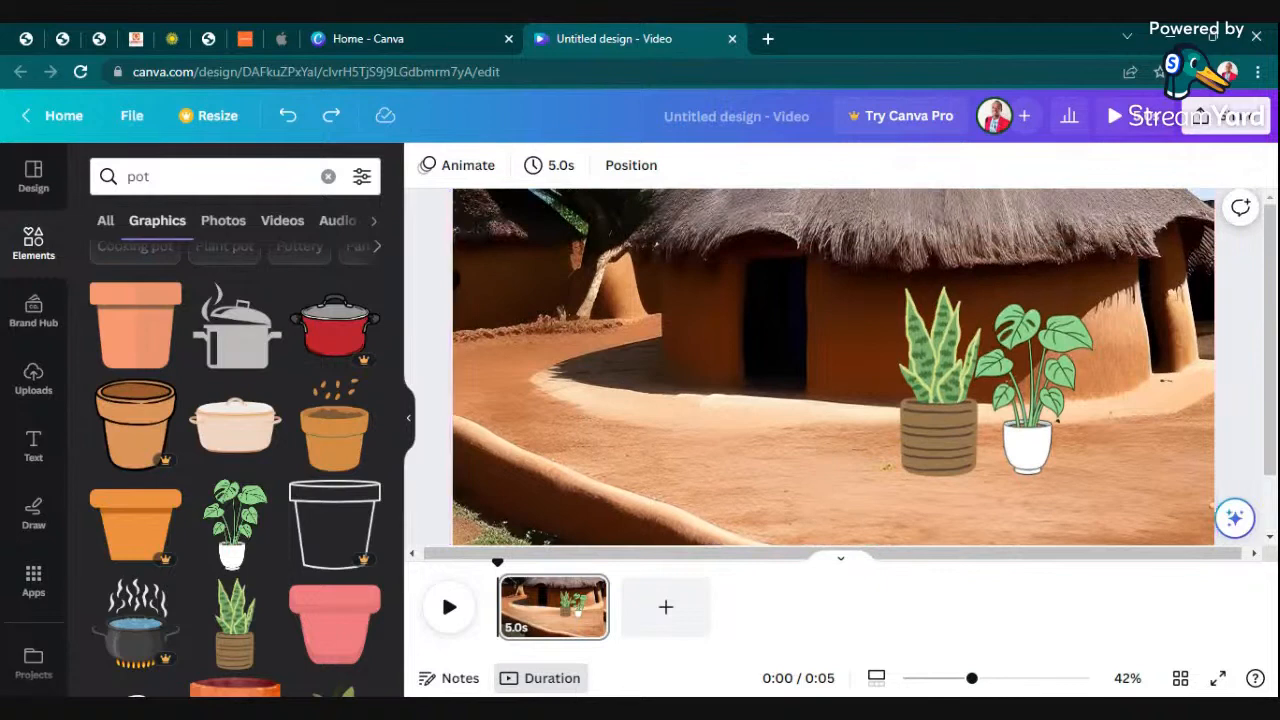
pyautogui.moveTo(972, 679)
pyautogui.mouseDown()
pyautogui.moveTo(937, 679)
pyautogui.moveTo(956, 679)
pyautogui.mouseUp()
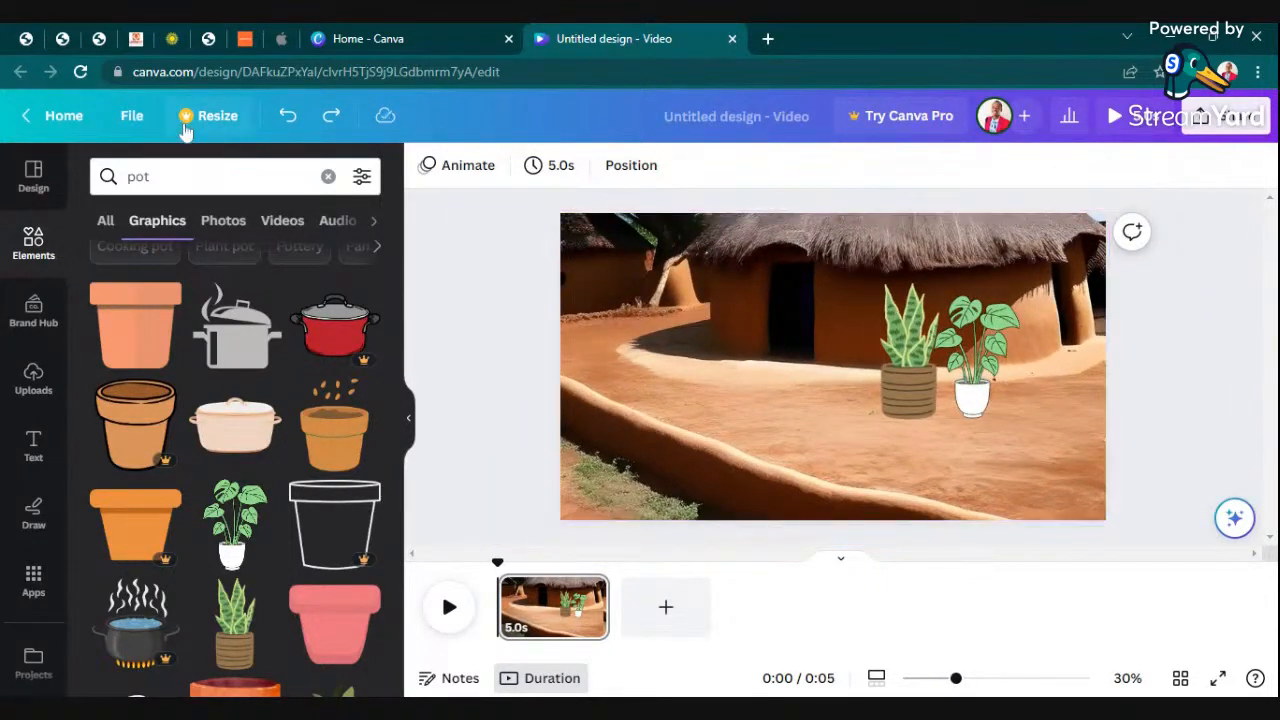
pyautogui.click(328, 176)
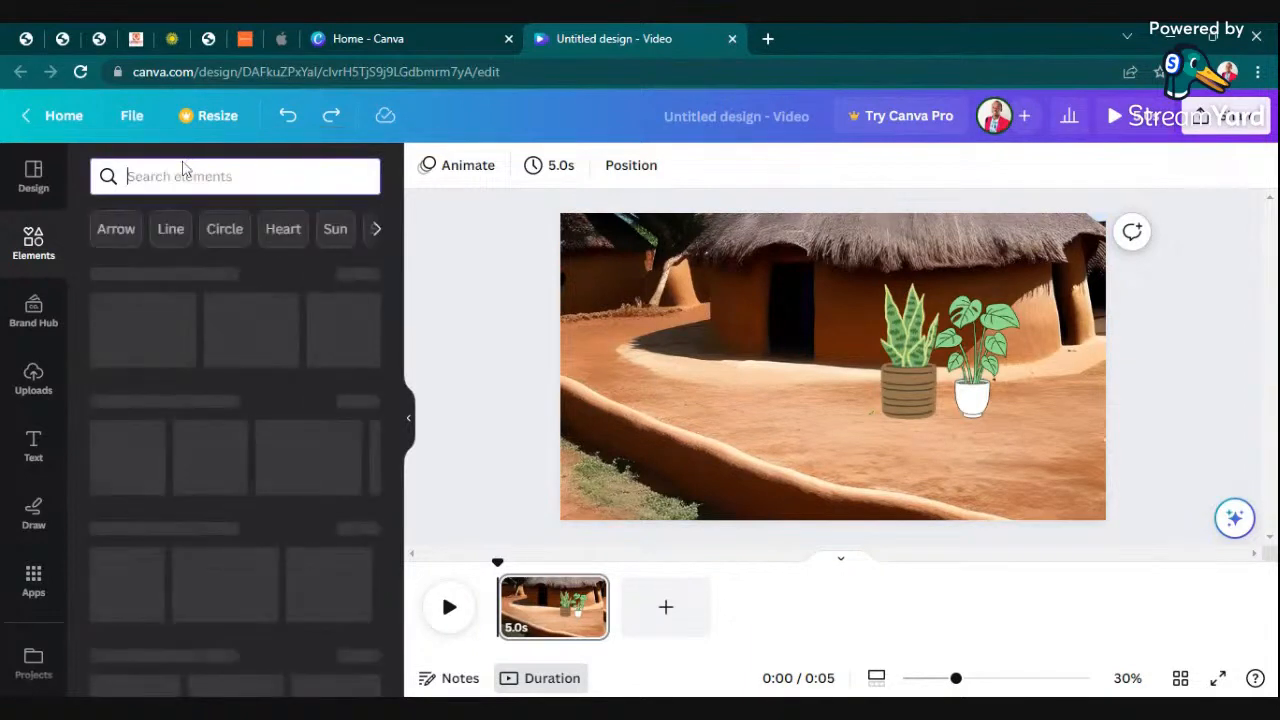
pyautogui.write('mo')
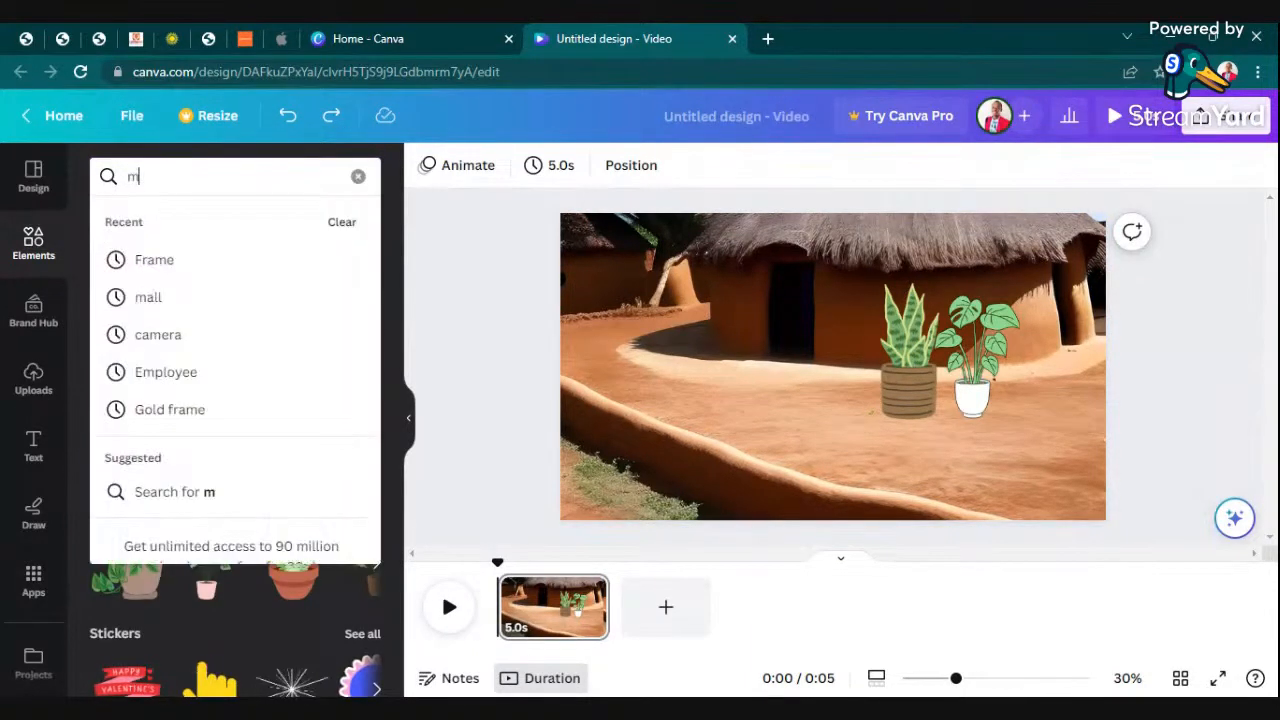
pyautogui.press('BackSpace')
pyautogui.press('BackSpace')
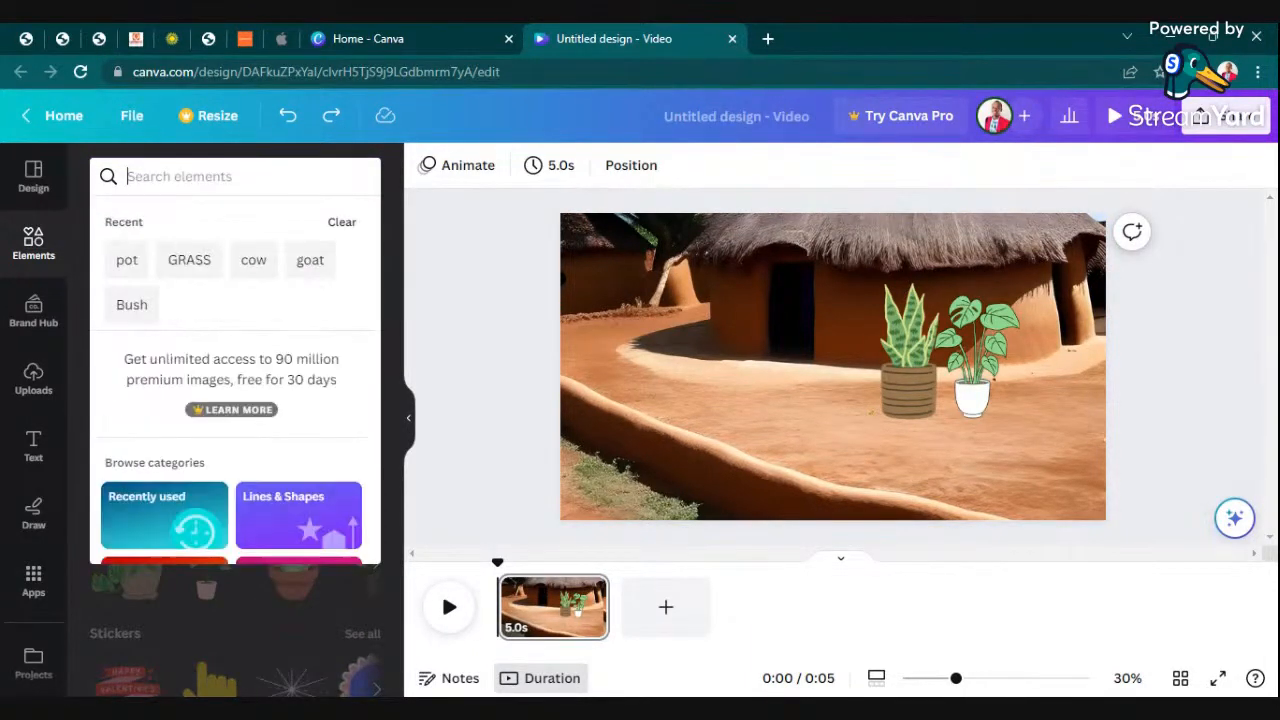
pyautogui.write('afri')
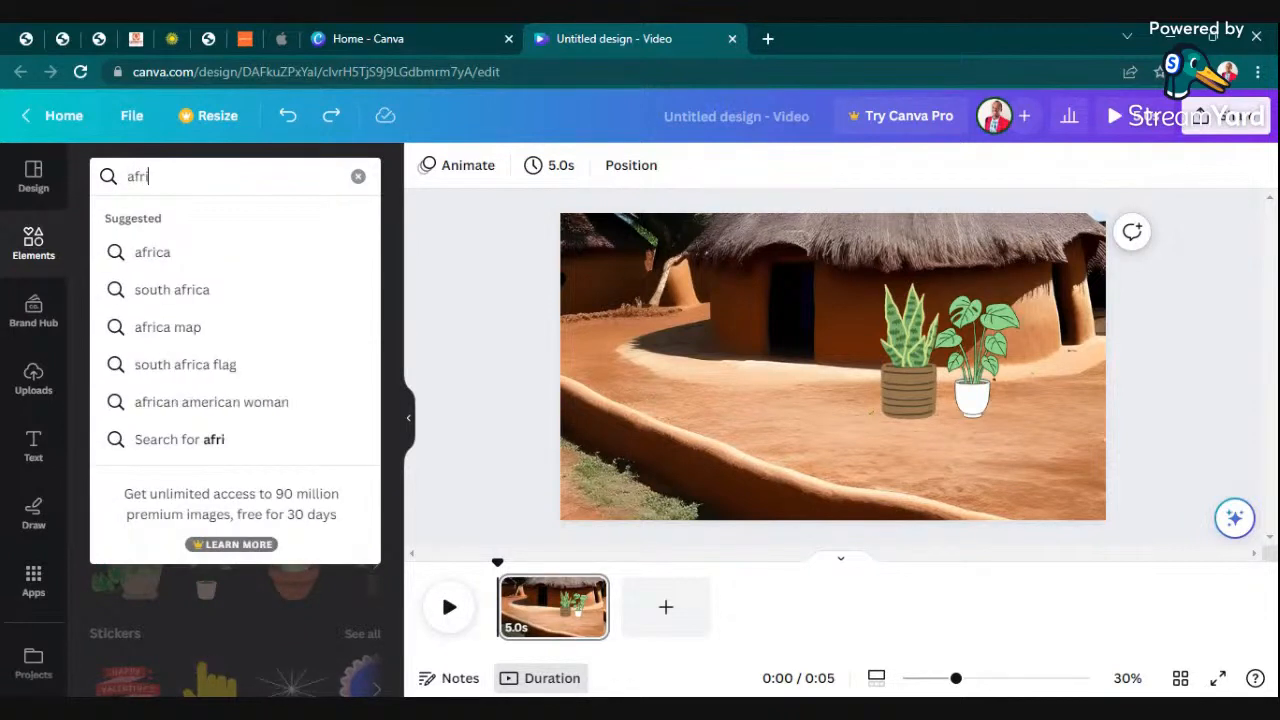
pyautogui.write('can mother')
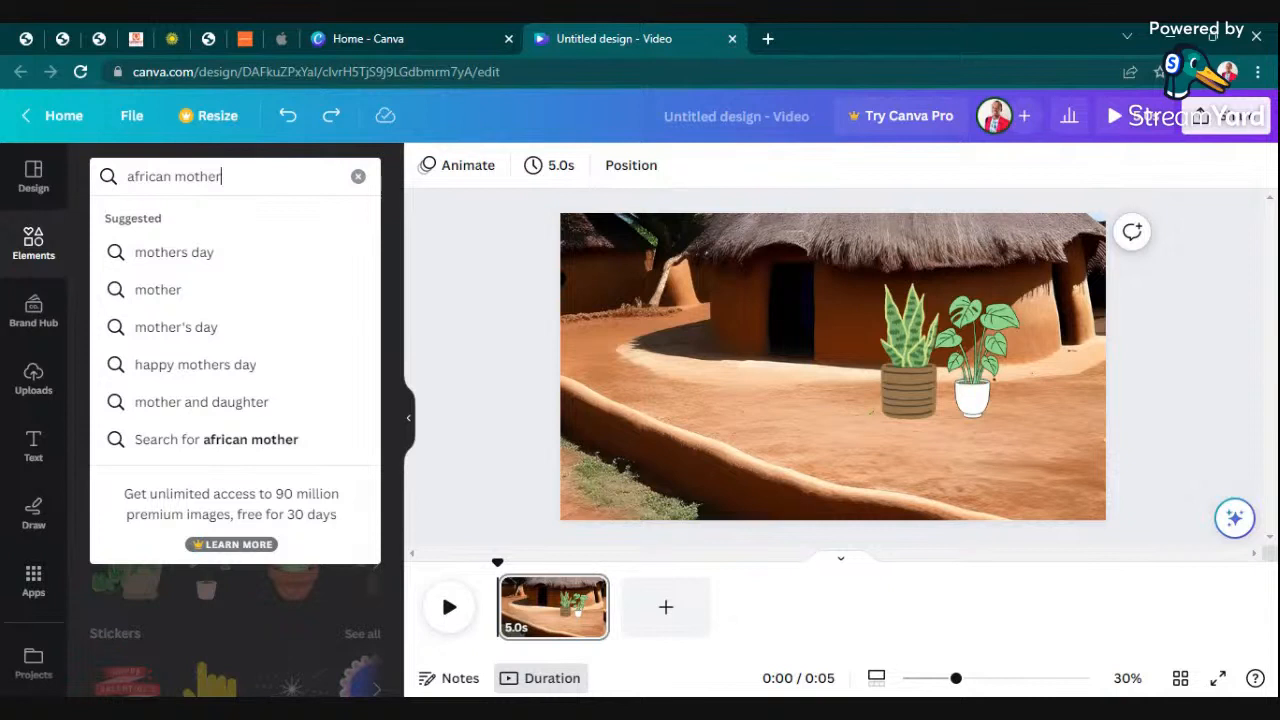
pyautogui.press('Return')
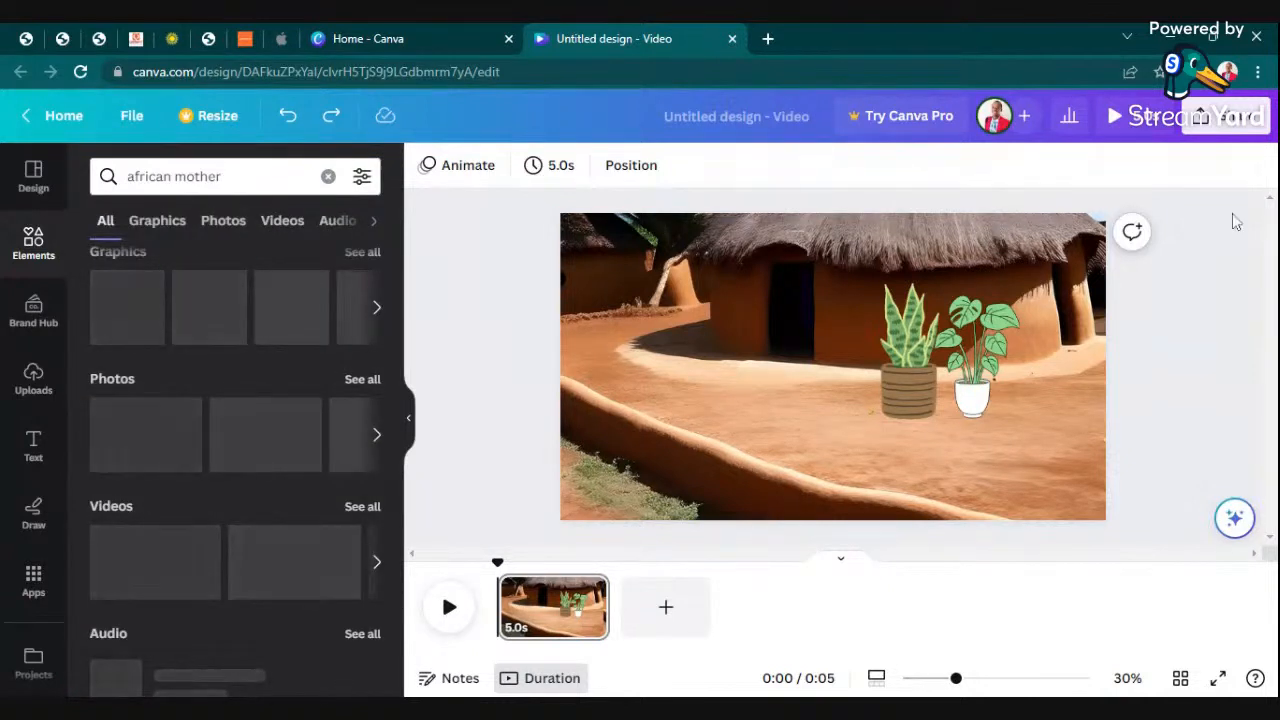
pyautogui.click(175, 220)
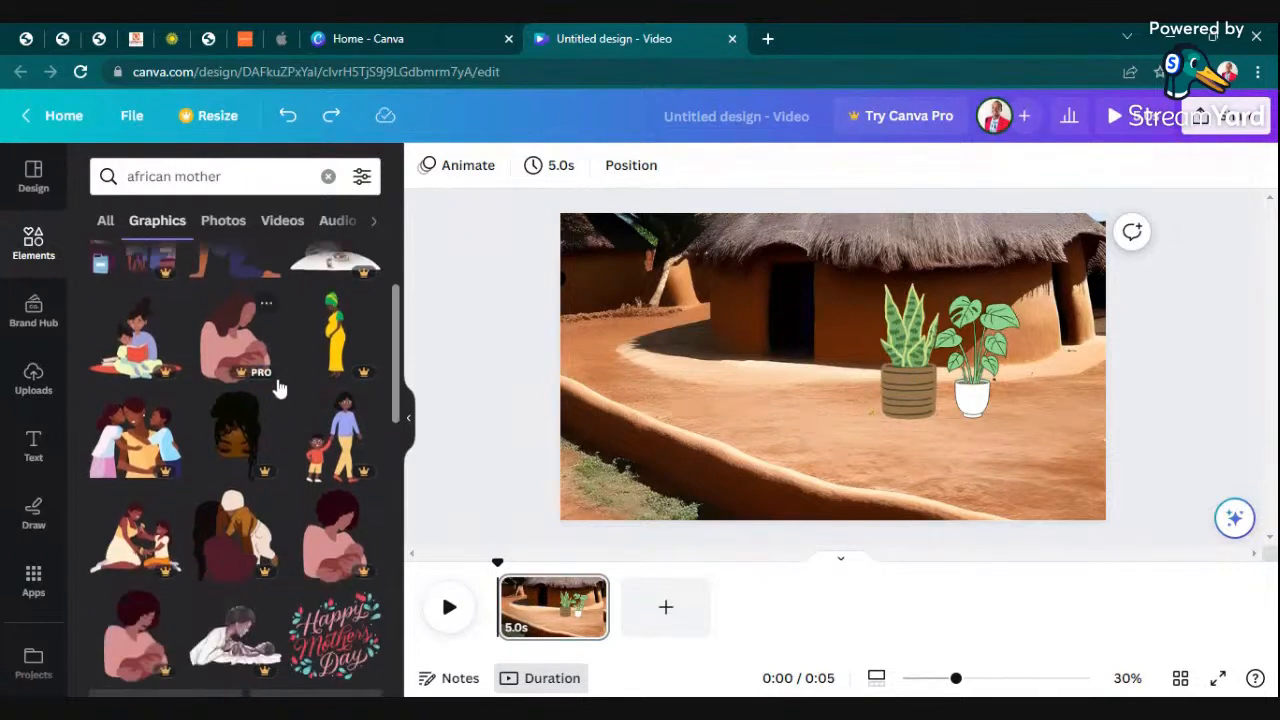
# - Add the graphic of the standing woman in a pink top and purple trousers to the scene, left of the hut's doorway
pyautogui.scroll(-2, 274, 397)
pyautogui.scroll(-6, 282, 370)
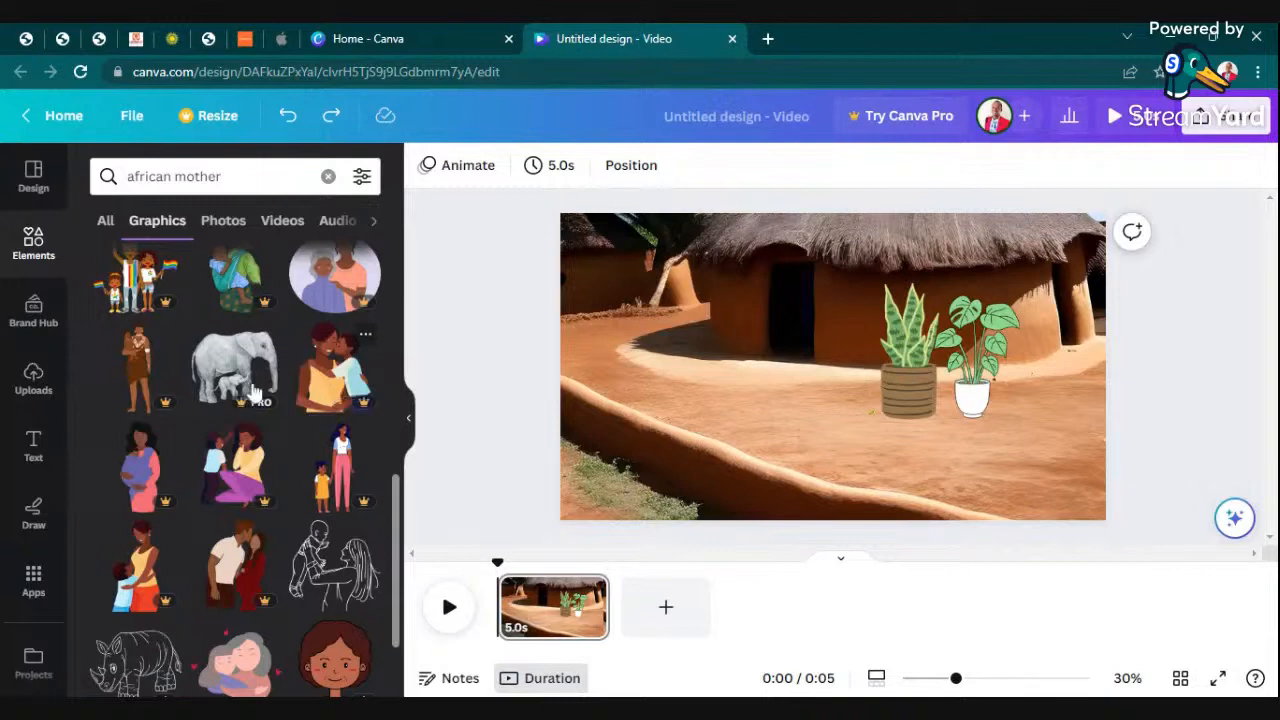
pyautogui.scroll(-8, 305, 428)
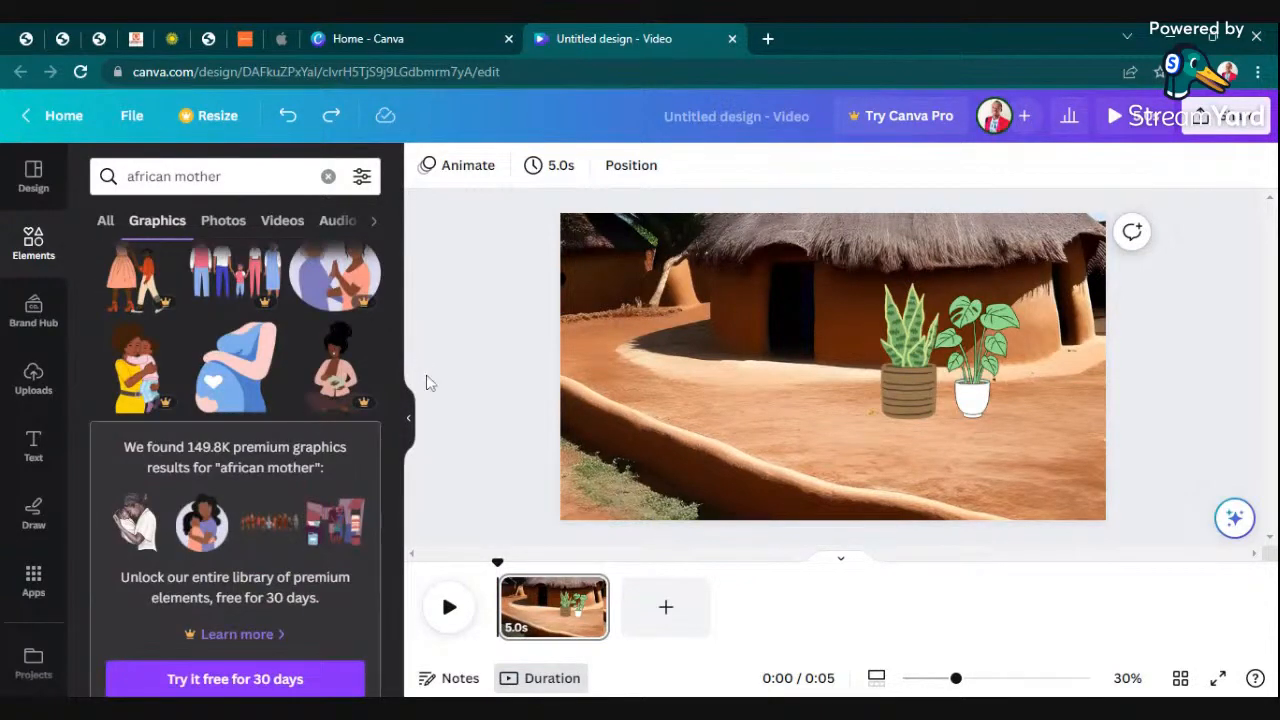
pyautogui.scroll(-3, 294, 436)
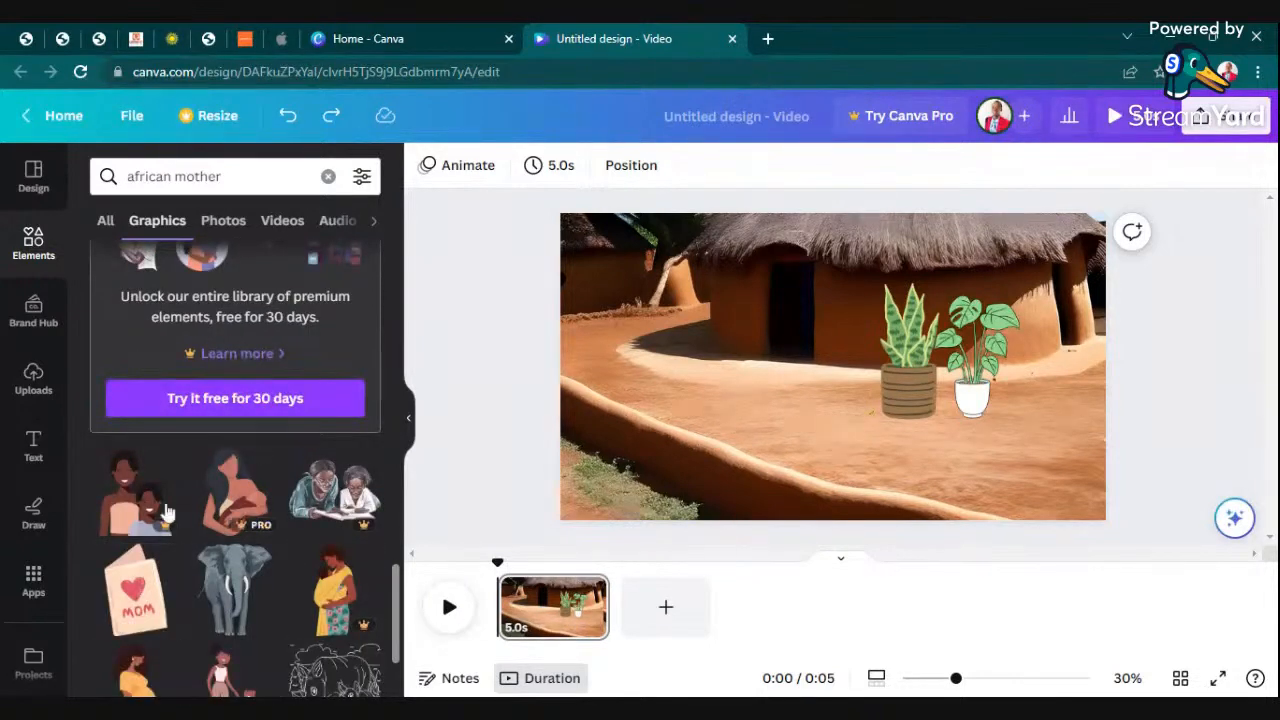
pyautogui.scroll(-2, 158, 530)
pyautogui.scroll(4, 276, 505)
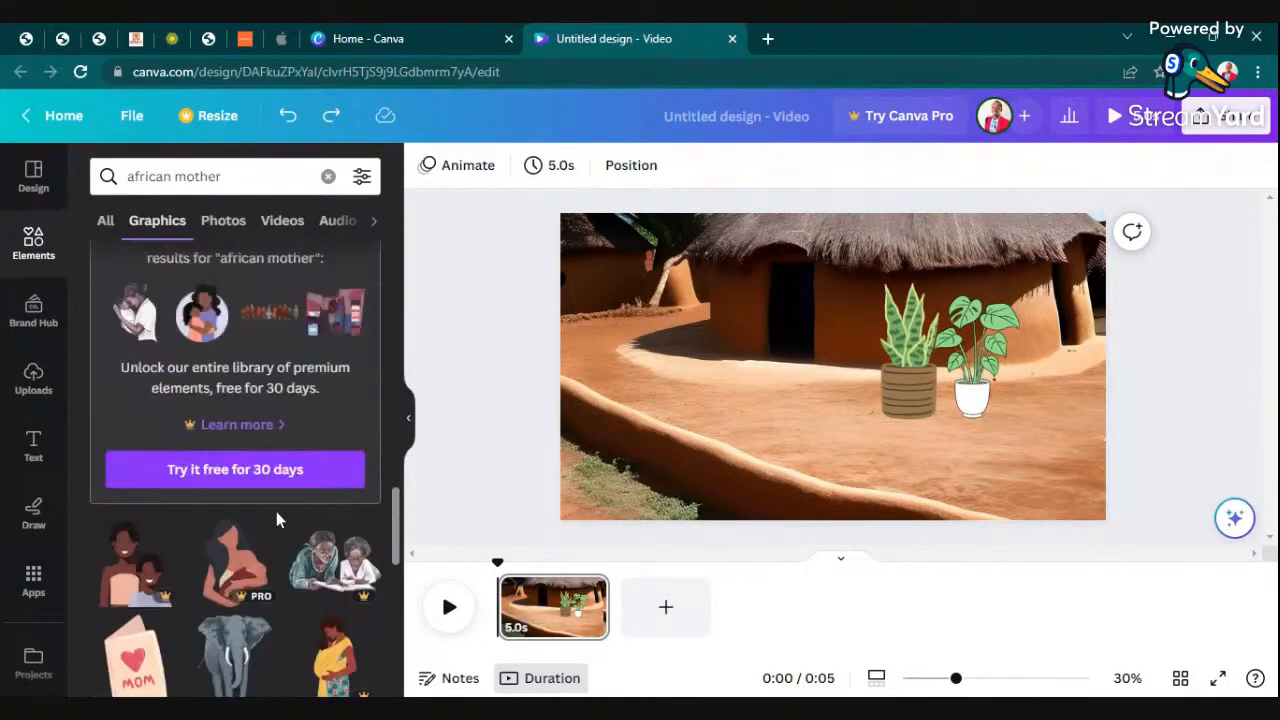
pyautogui.scroll(-7, 276, 497)
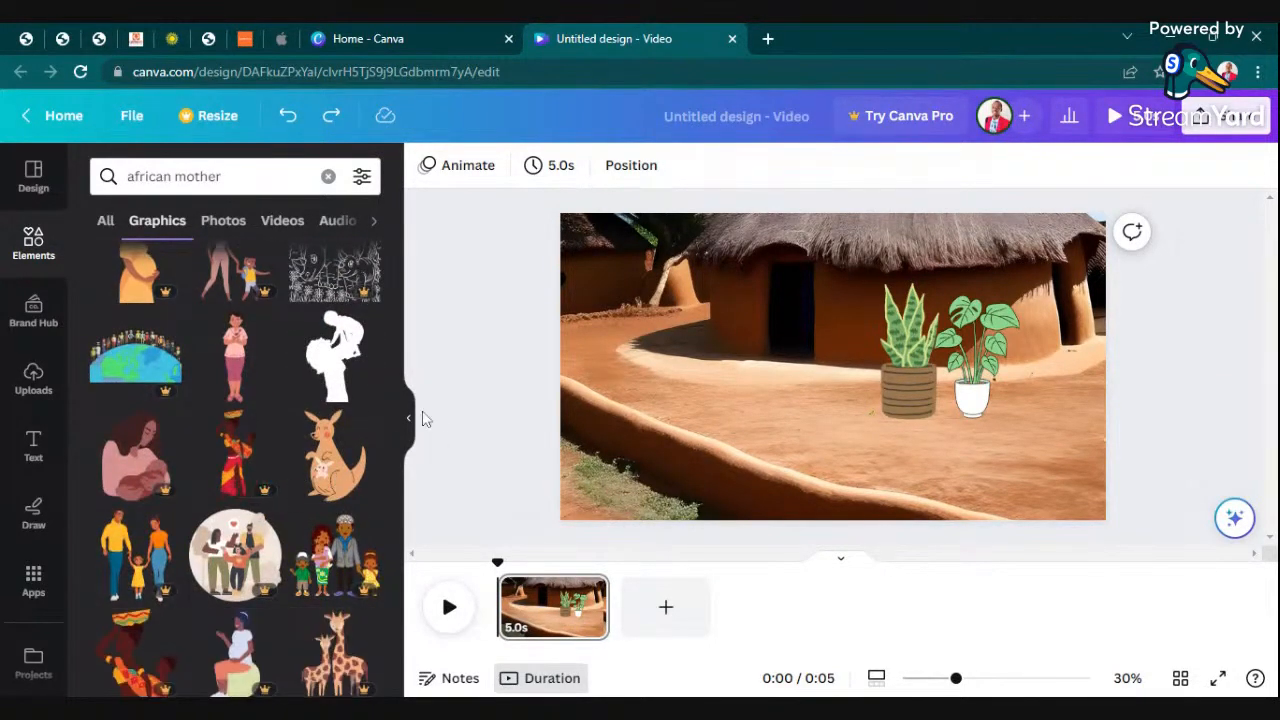
pyautogui.moveTo(242, 358); pyautogui.dragTo(708, 342)
pyautogui.moveTo(737, 272); pyautogui.dragTo(796, 252)
pyautogui.click(740, 368)
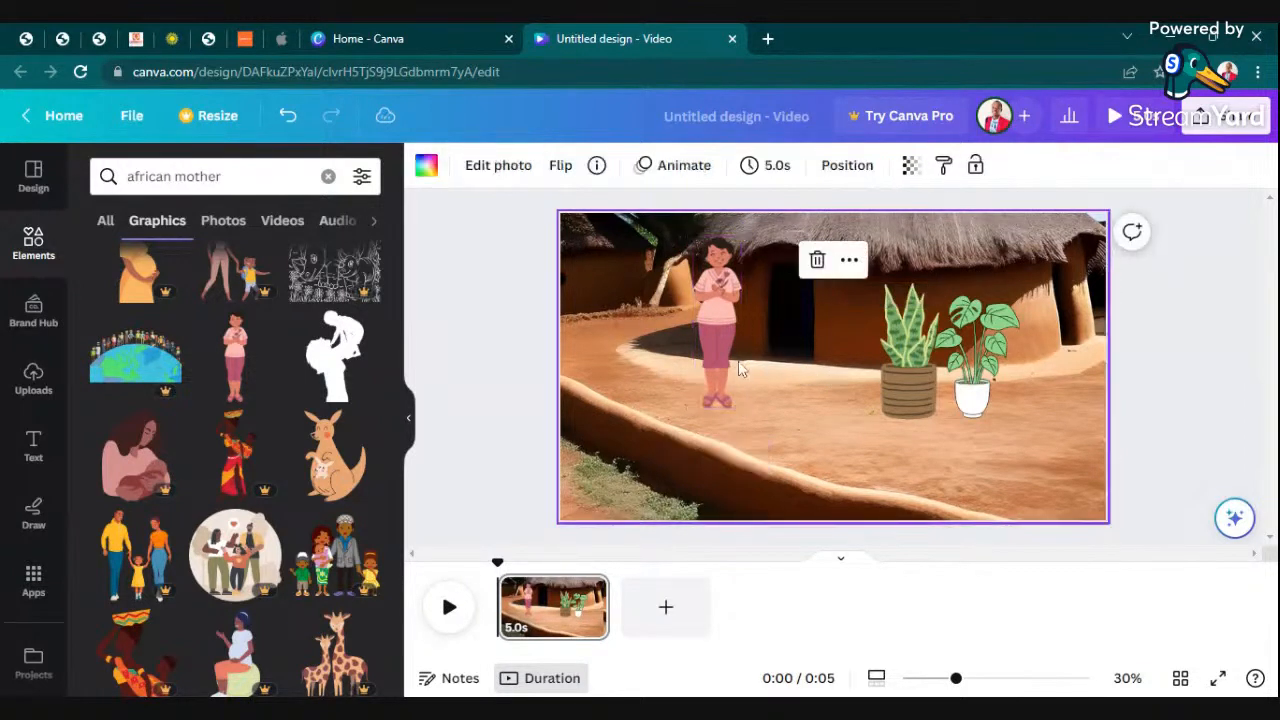
# - Move the woman in front of the hut's dark doorway, with her feet on the ground slightly below the plant pots
pyautogui.click(714, 344)
pyautogui.moveTo(714, 344); pyautogui.dragTo(788, 335)
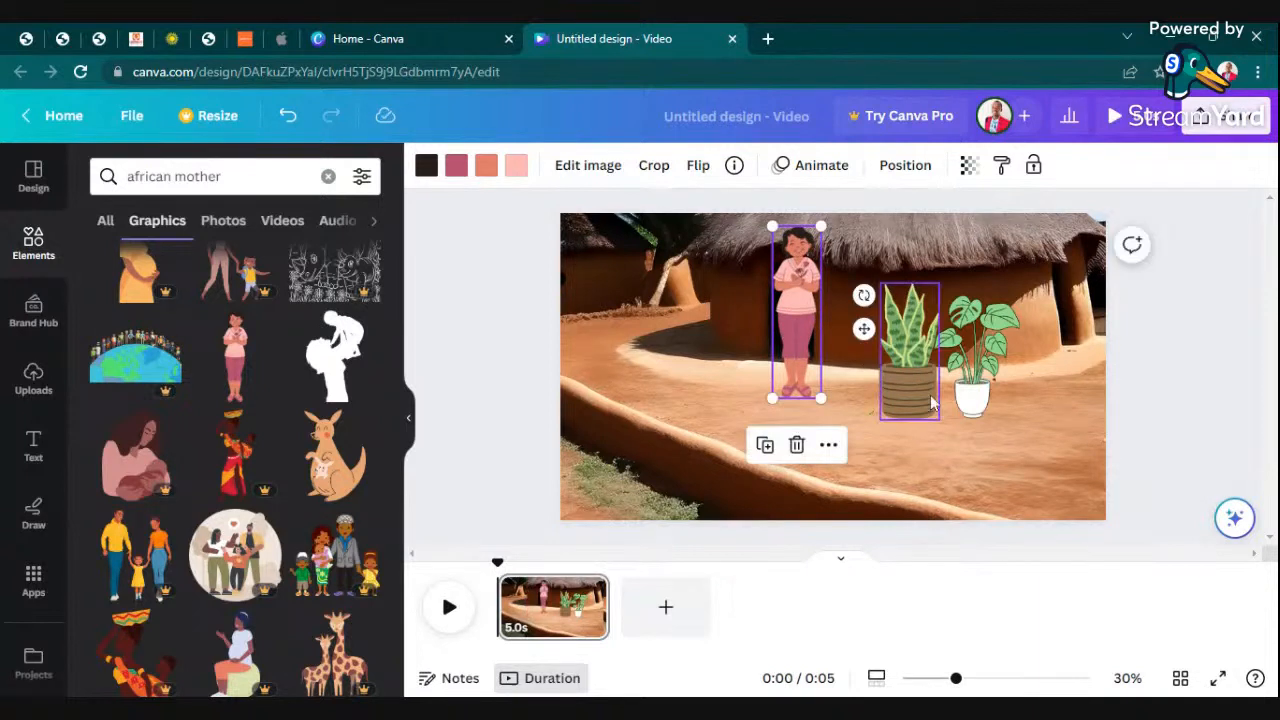
pyautogui.click(958, 456)
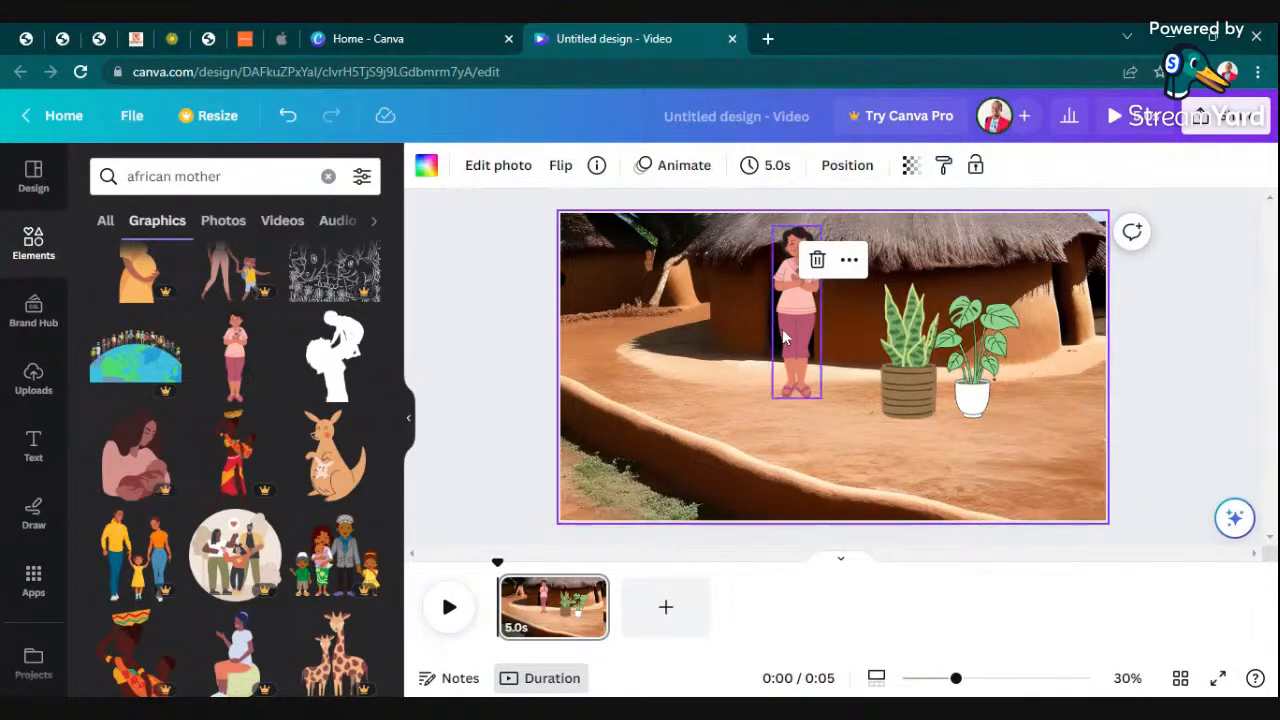
pyautogui.moveTo(782, 329); pyautogui.dragTo(797, 357)
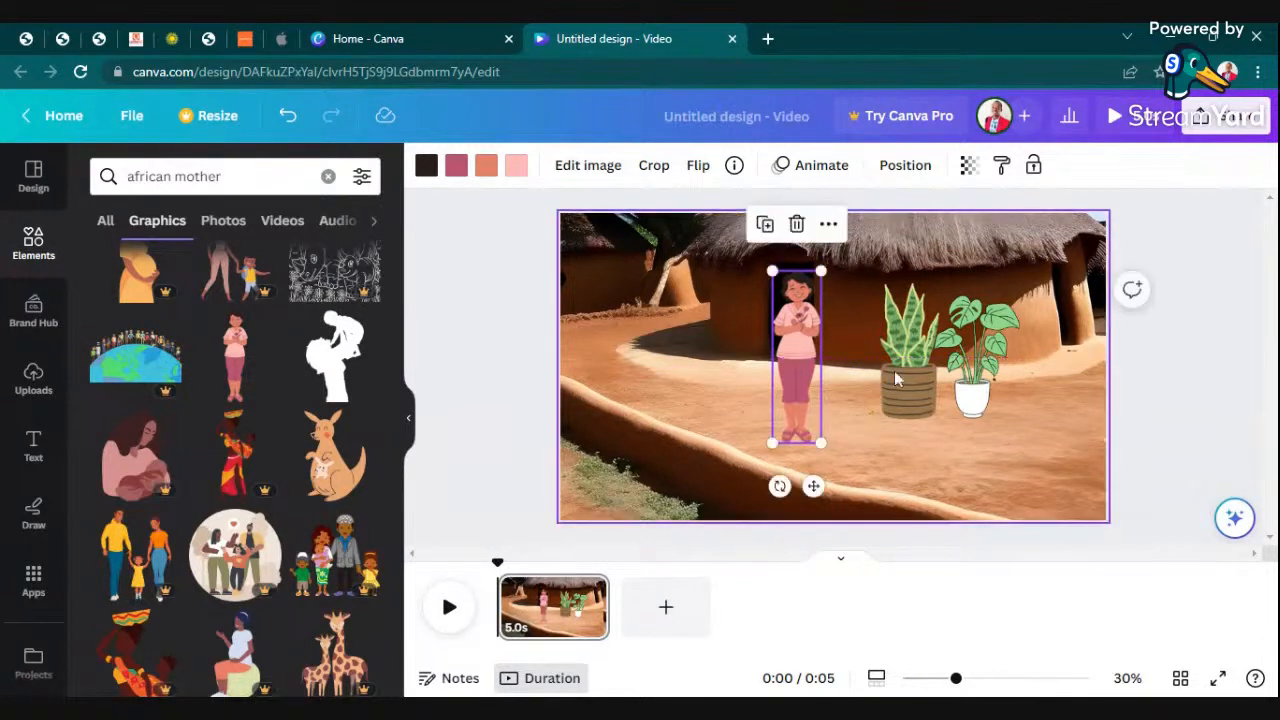
pyautogui.click(1041, 434)
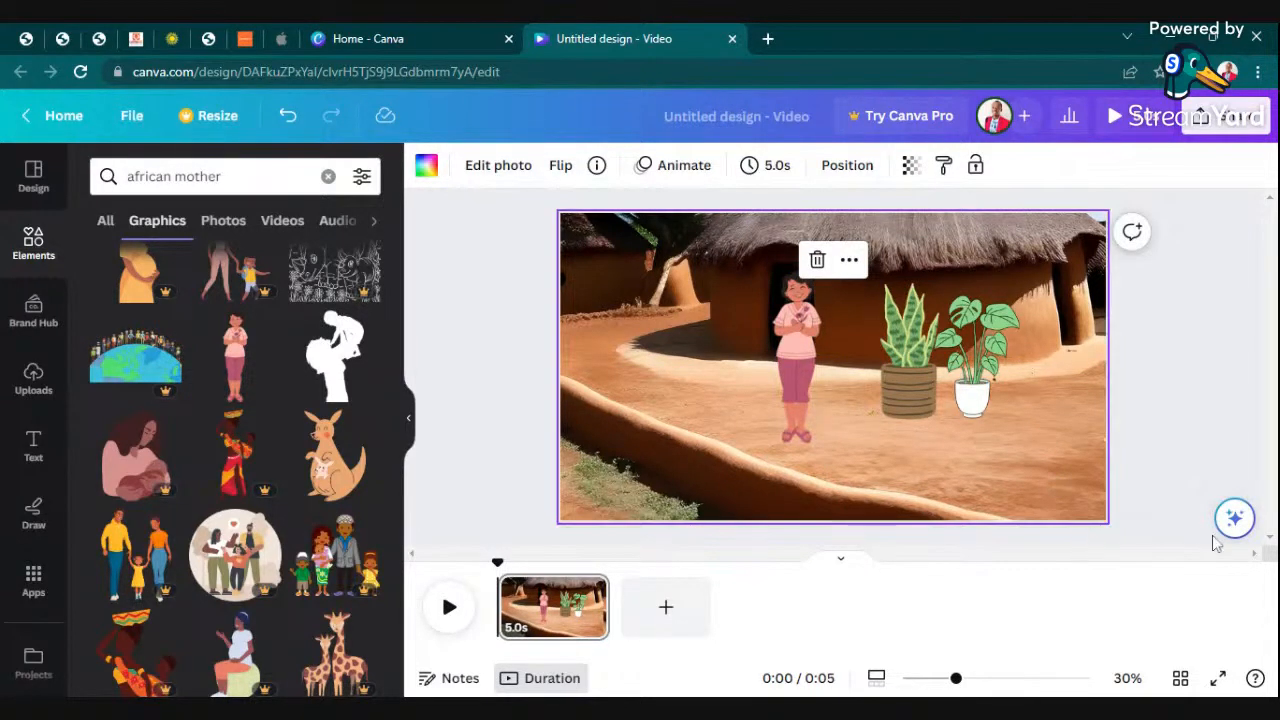
pyautogui.click(1176, 427)
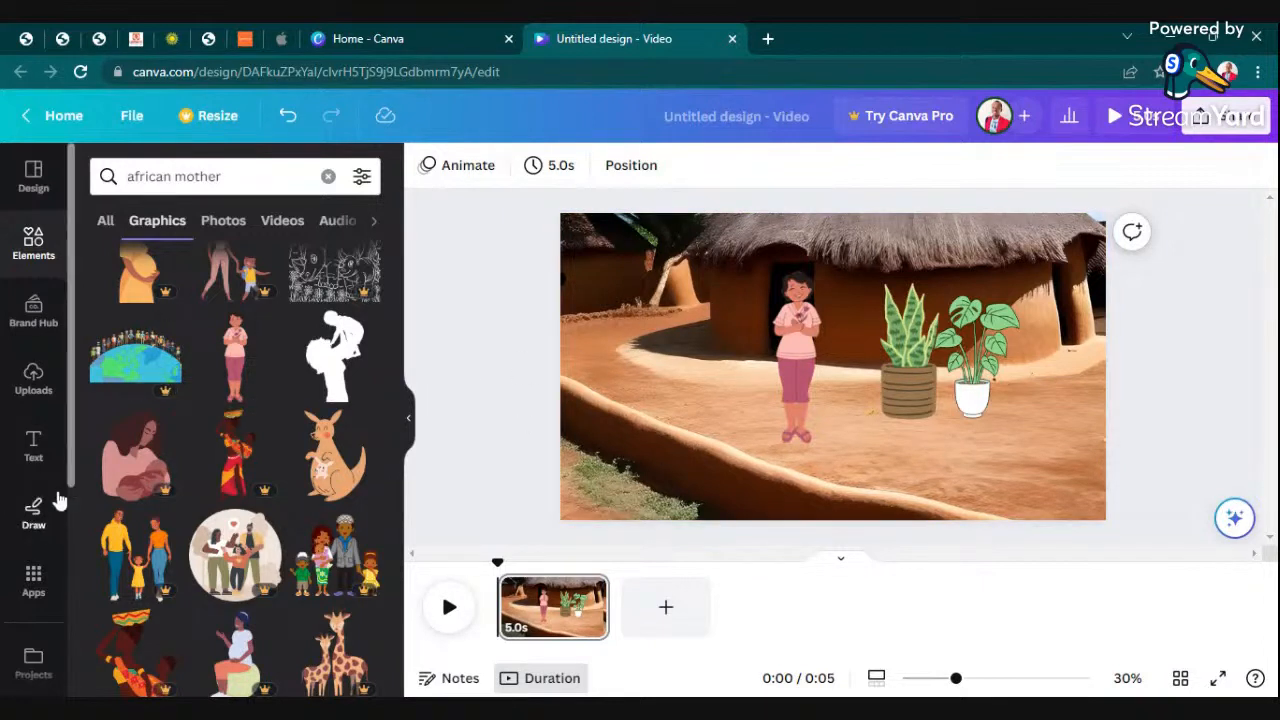
# - Replace the element search with "cat" and limit the results to graphics
pyautogui.click(328, 176)
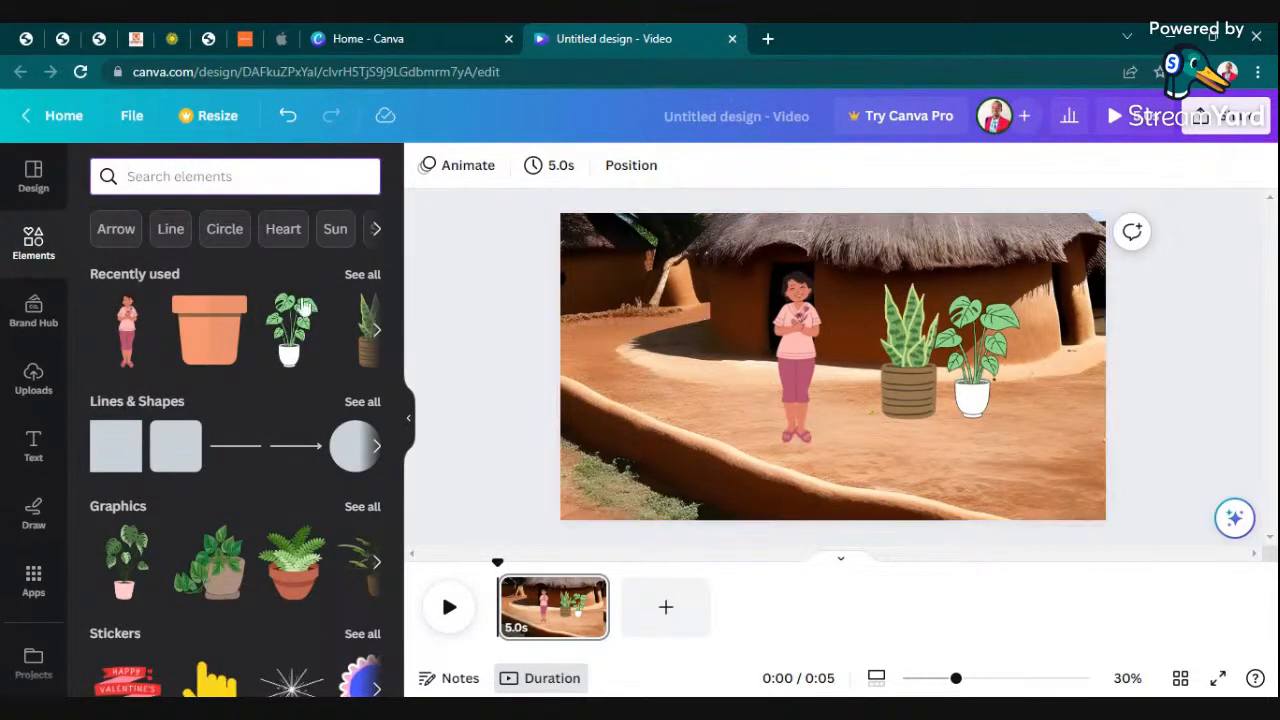
pyautogui.write('ca')
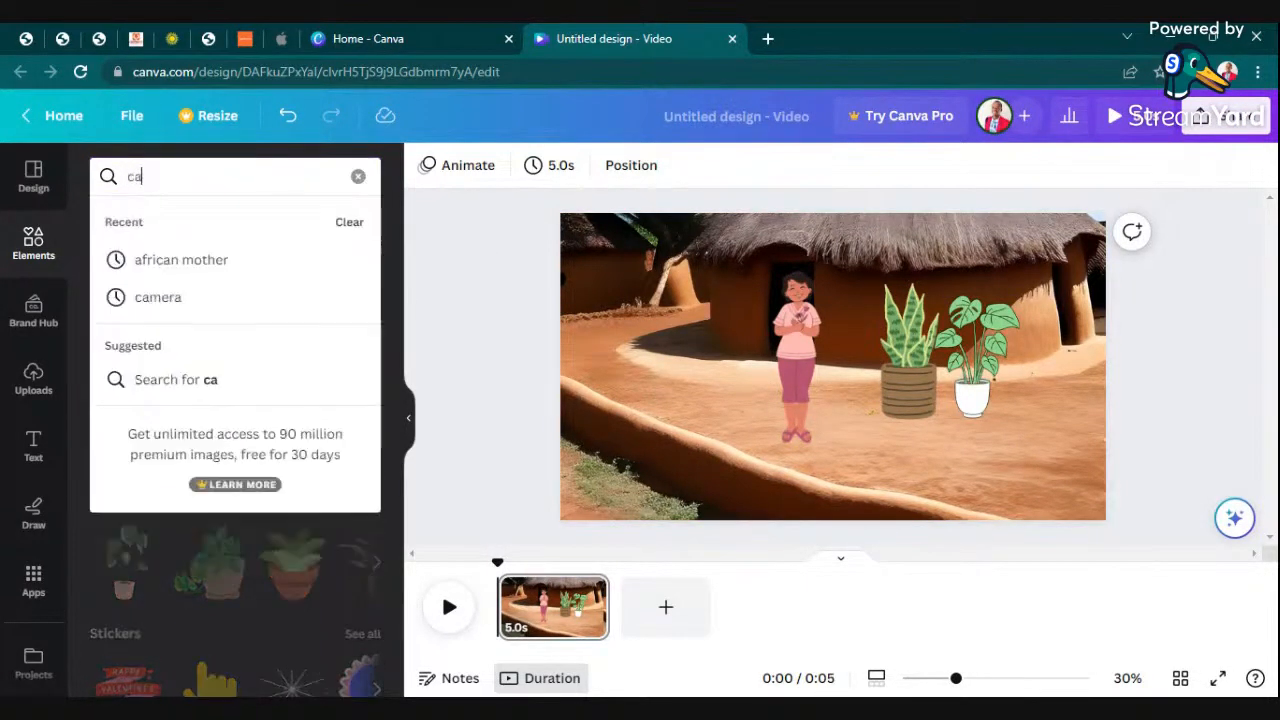
pyautogui.write('t')
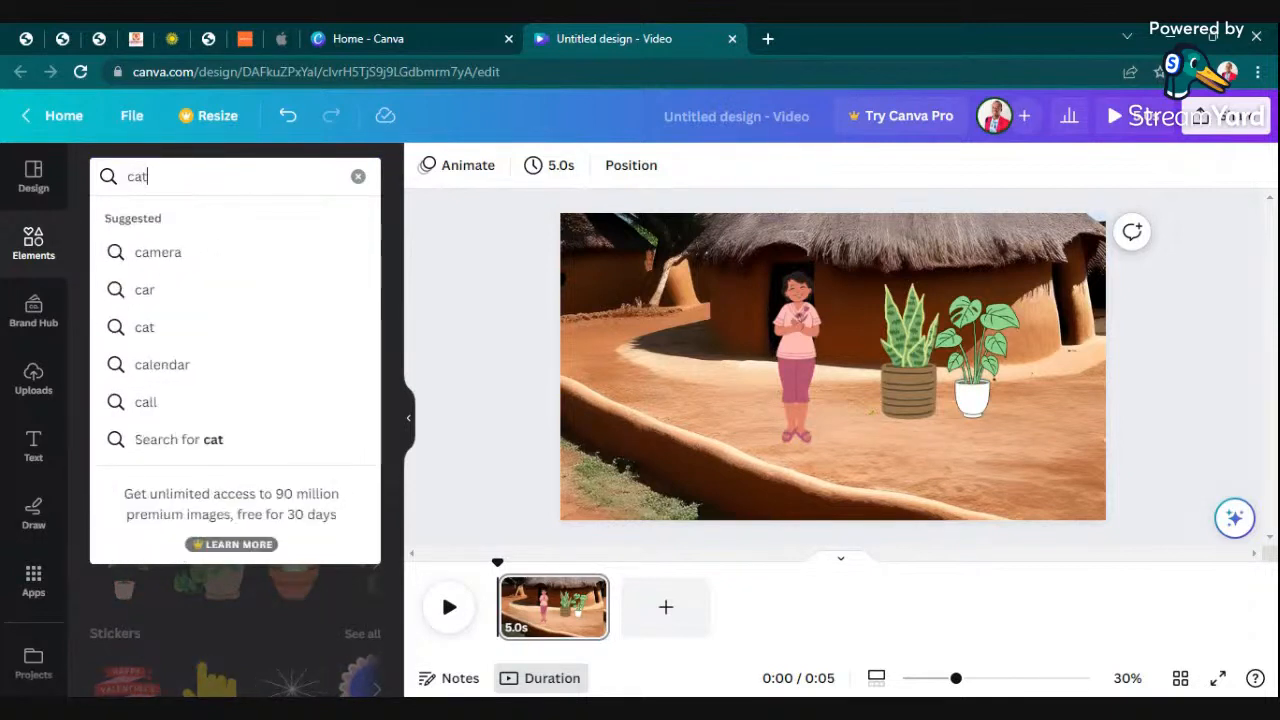
pyautogui.press('Return')
pyautogui.click(161, 221)
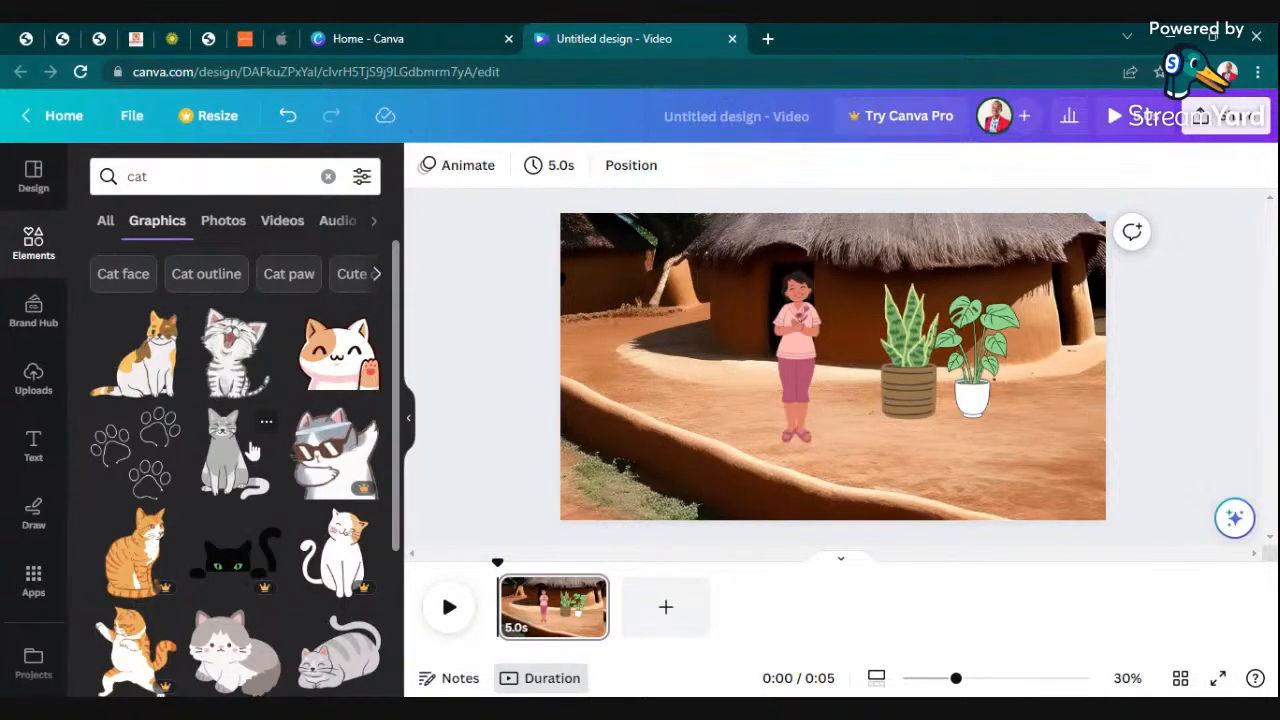
# - Add the laughing grey-striped kitten, shrink it, and place it in the shade of the hut to the woman's left
pyautogui.click(222, 360)
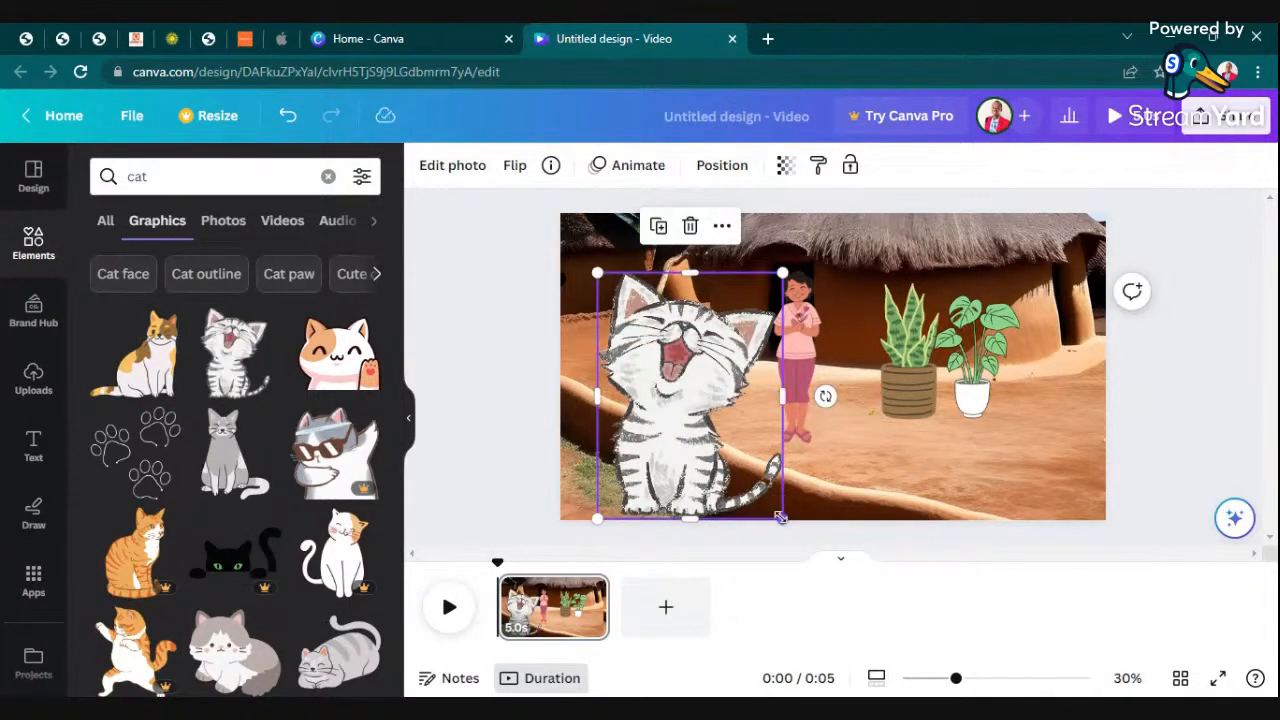
pyautogui.moveTo(781, 517); pyautogui.dragTo(690, 325)
pyautogui.click(622, 340)
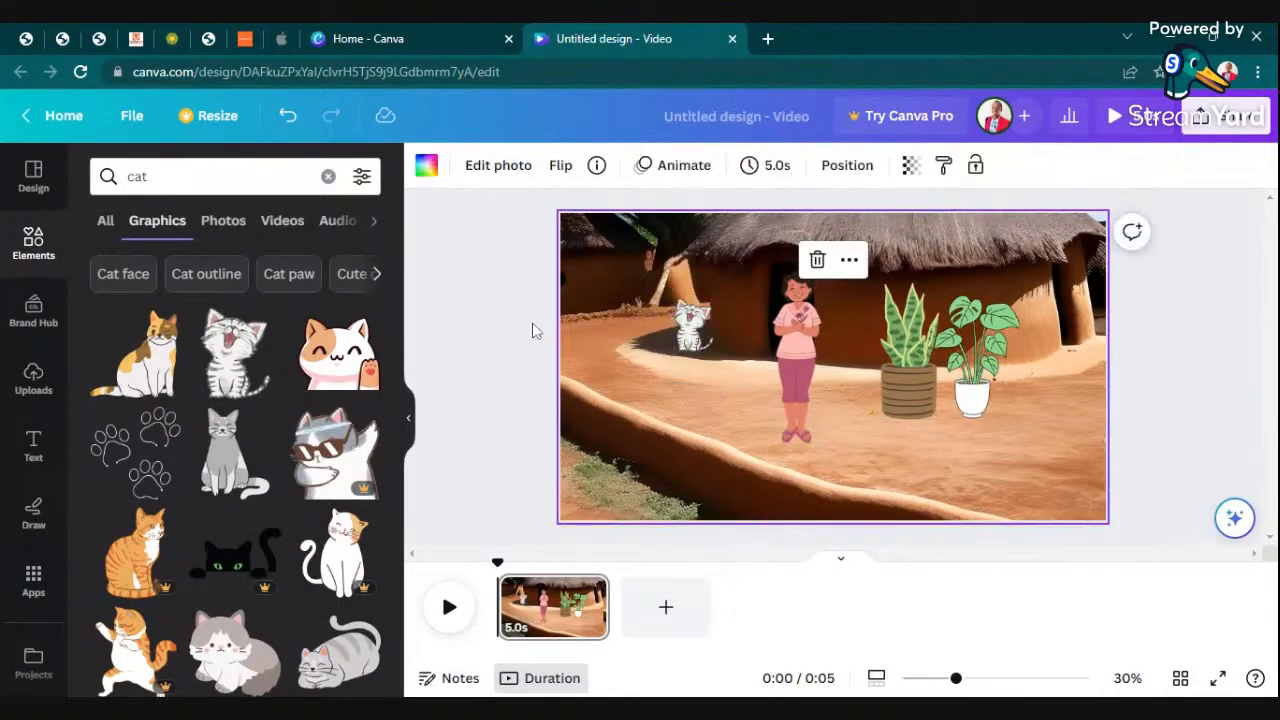
pyautogui.click(692, 320)
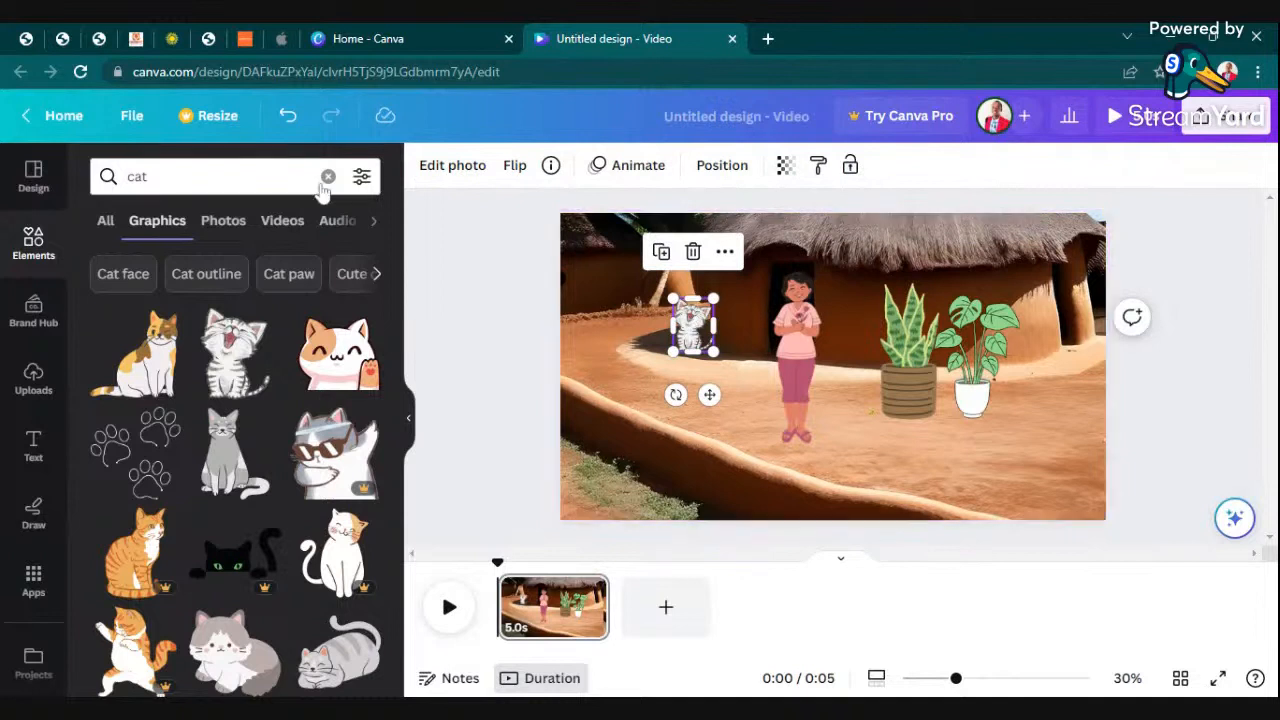
pyautogui.click(622, 166)
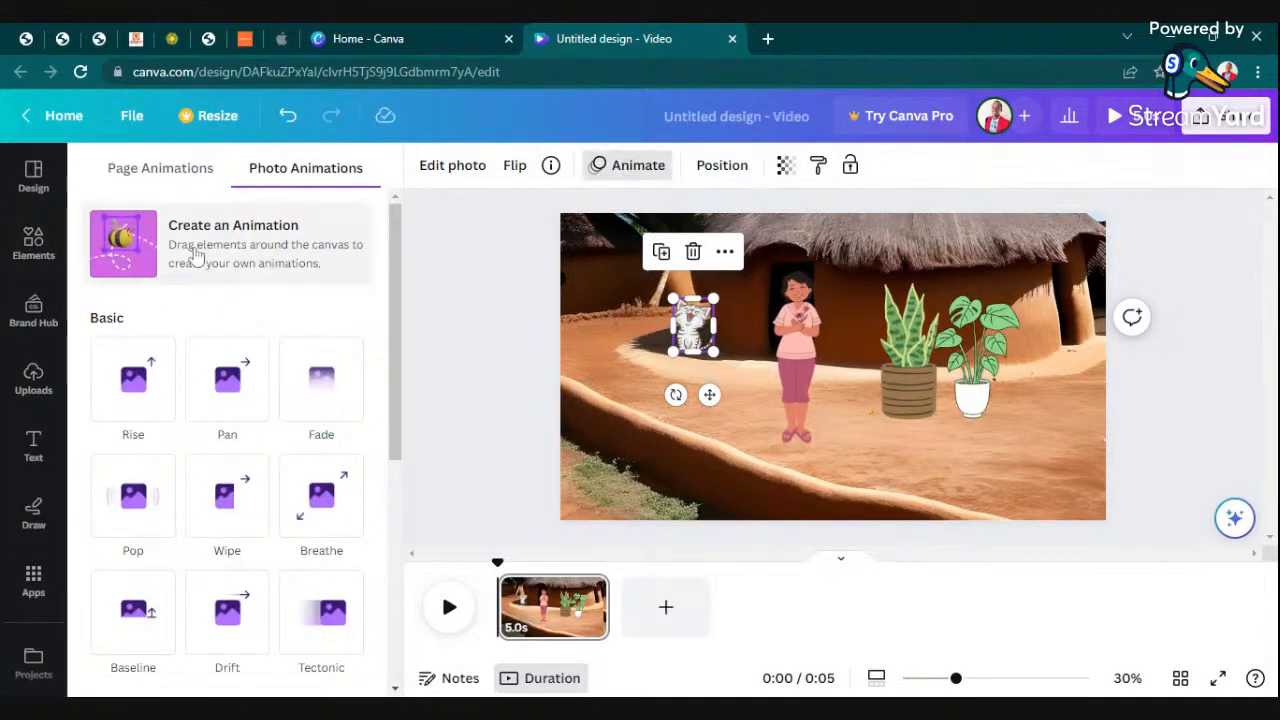
pyautogui.click(232, 248)
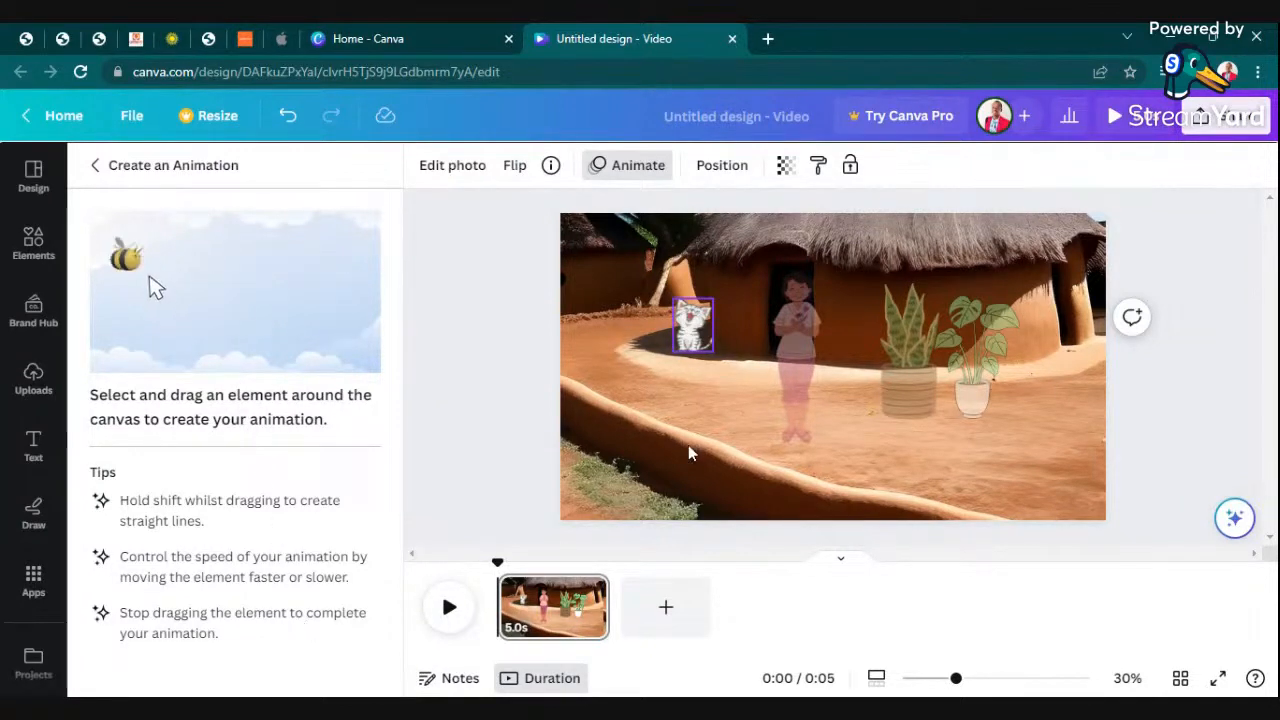
pyautogui.click(703, 340)
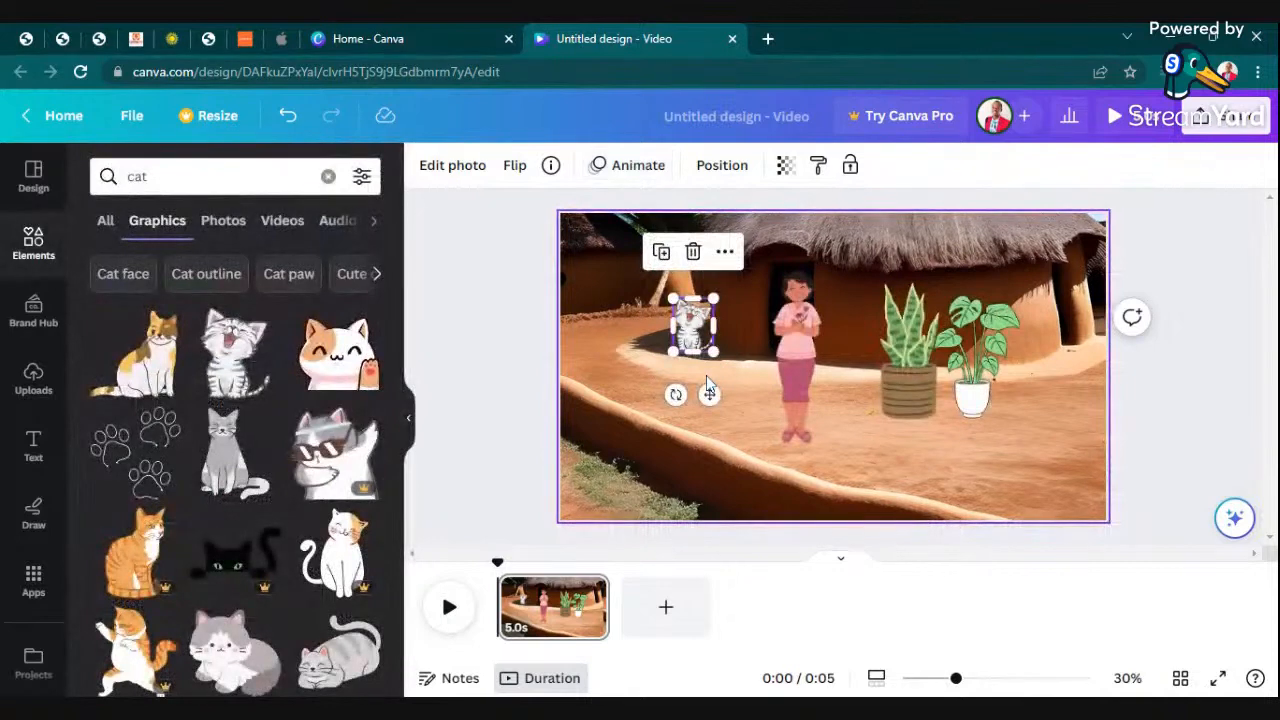
pyautogui.click(615, 335)
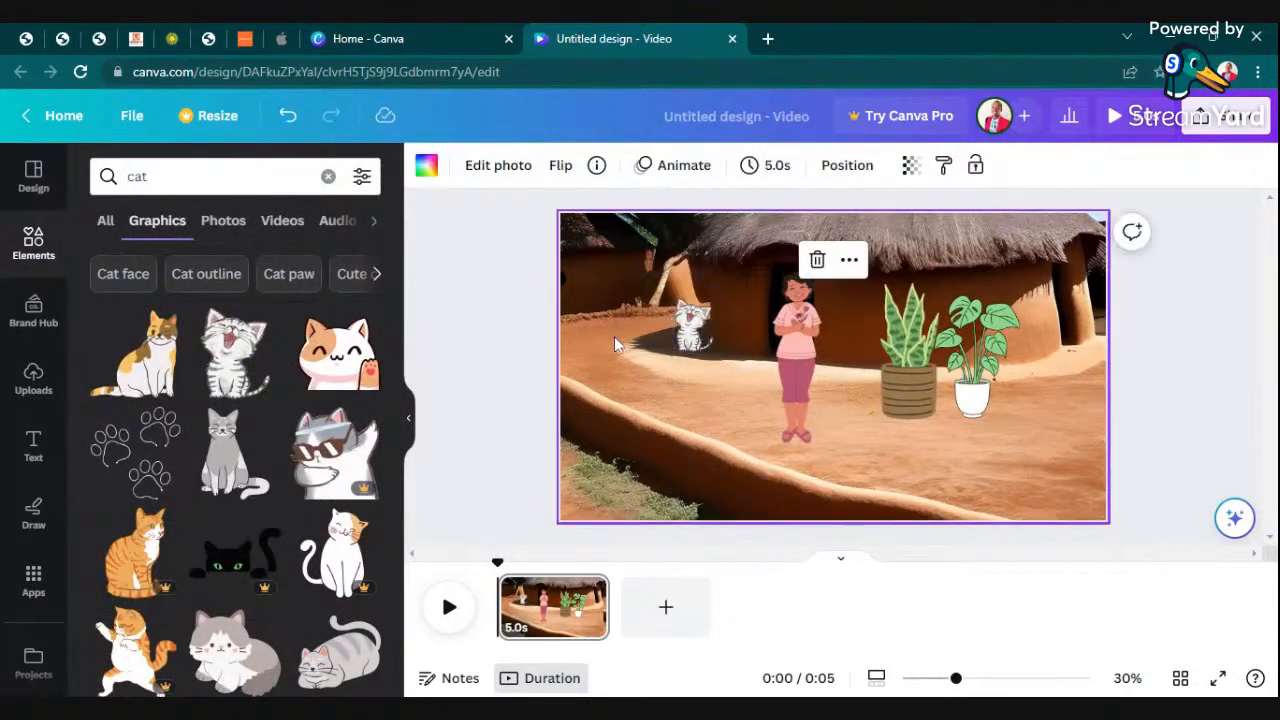
# - Create a custom animation for the kitten by tracing a path across the yard, using the Smooth movement style
pyautogui.click(675, 166)
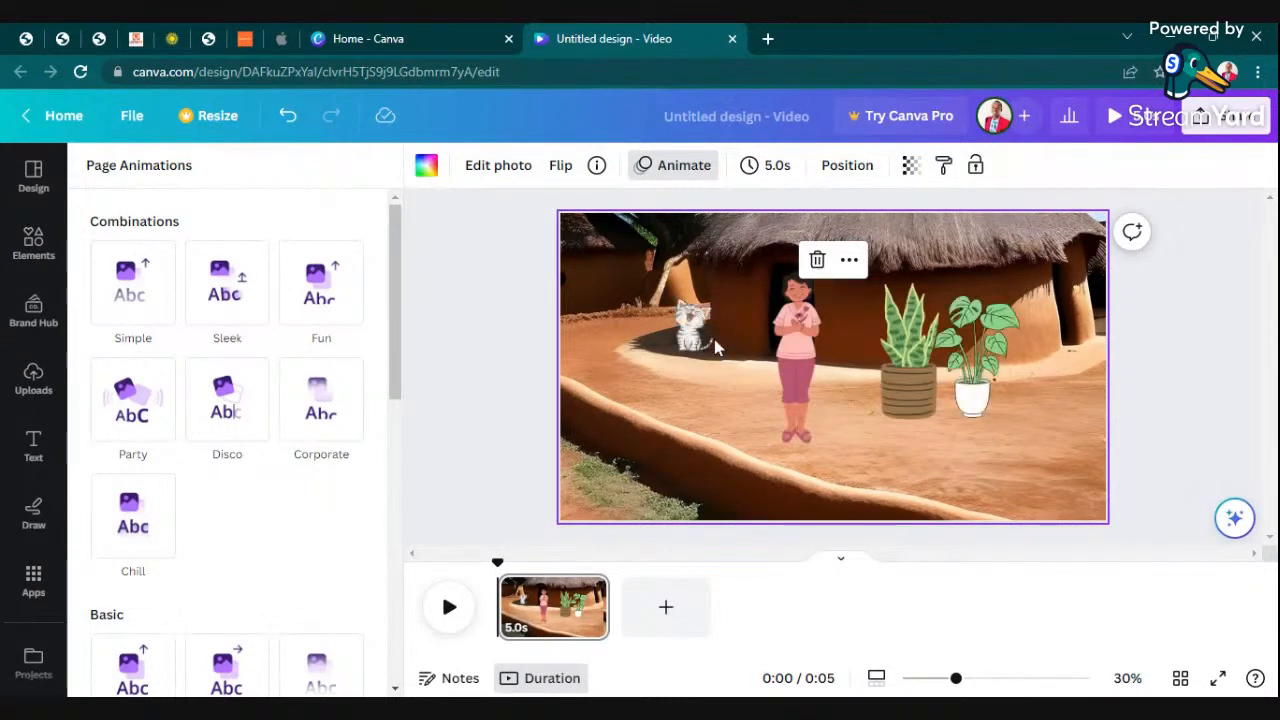
pyautogui.click(712, 340)
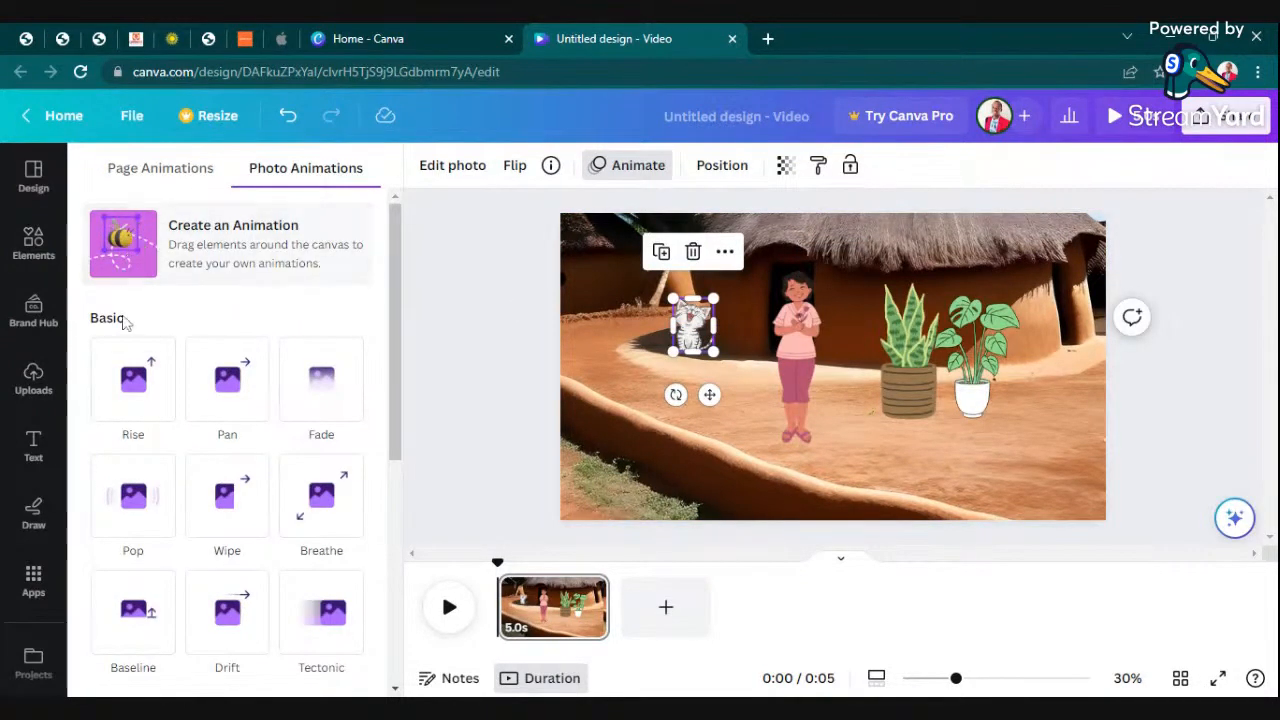
pyautogui.click(121, 282)
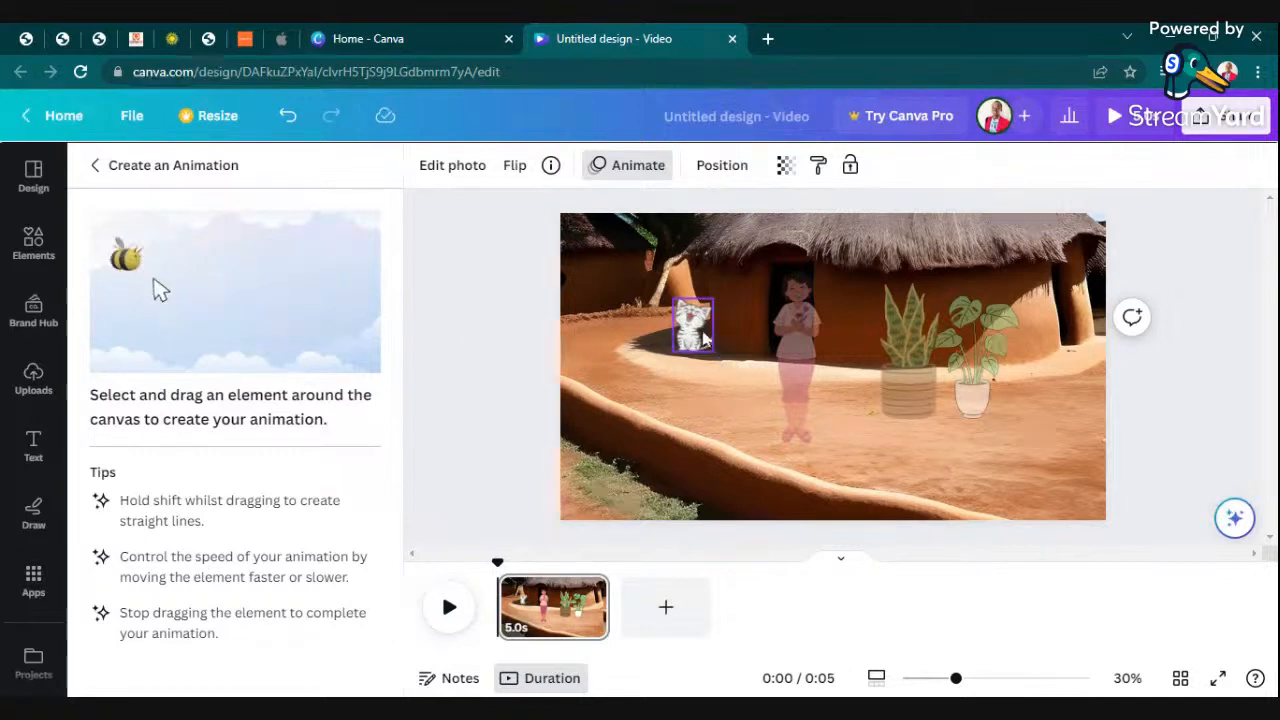
pyautogui.moveTo(693, 338)
pyautogui.mouseDown()
pyautogui.moveTo(598, 332)
pyautogui.moveTo(611, 310)
pyautogui.moveTo(668, 303)
pyautogui.moveTo(657, 281)
pyautogui.moveTo(612, 291)
pyautogui.moveTo(581, 318)
pyautogui.moveTo(579, 355)
pyautogui.moveTo(624, 363)
pyautogui.moveTo(722, 436)
pyautogui.mouseUp()
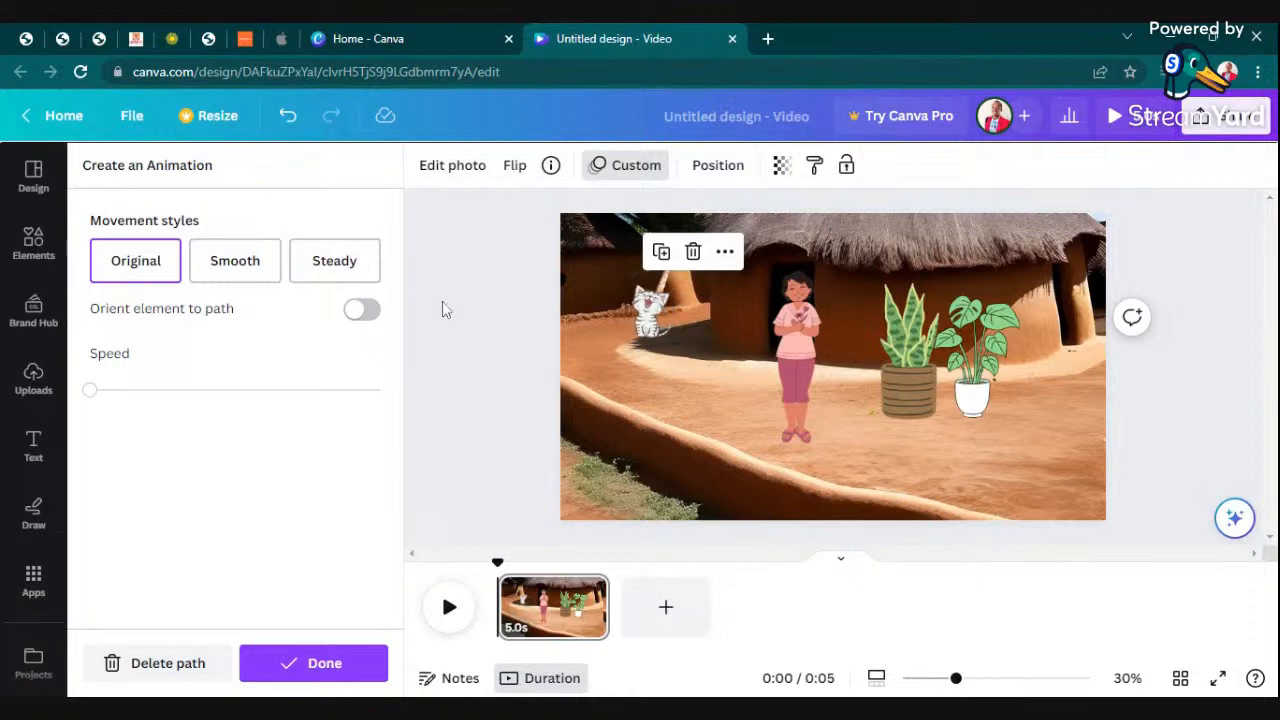
pyautogui.click(247, 261)
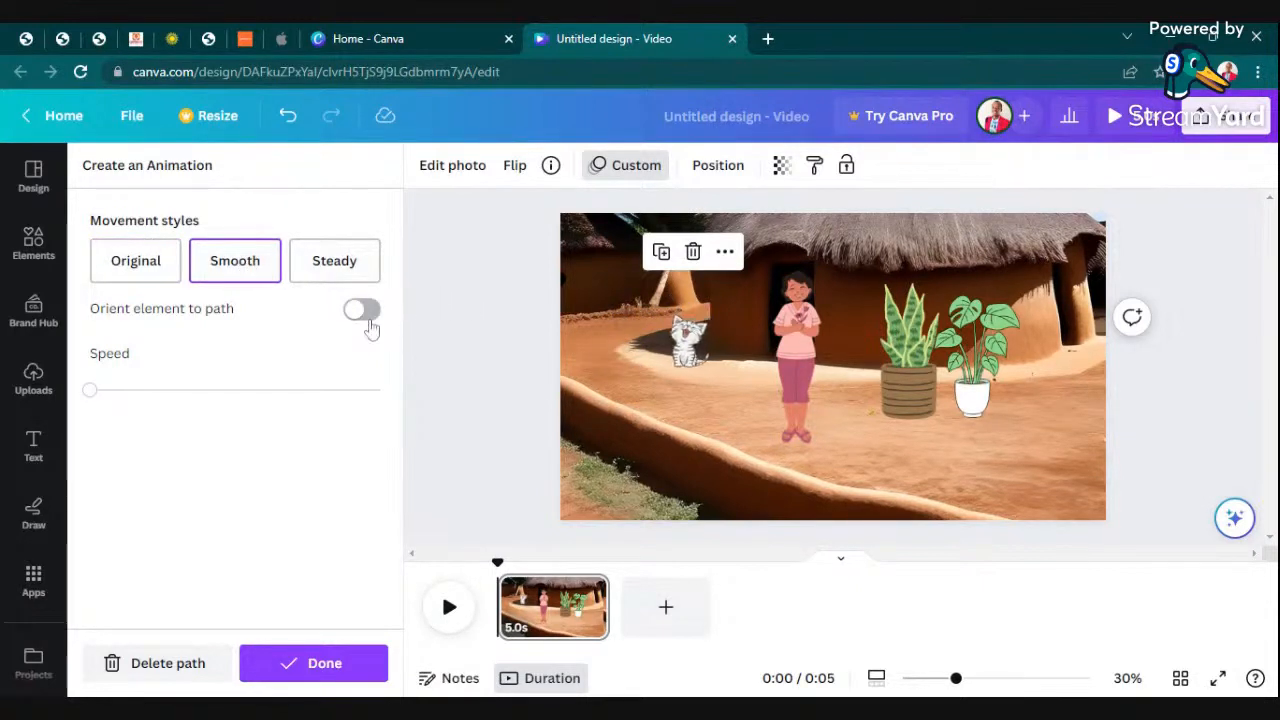
pyautogui.click(333, 663)
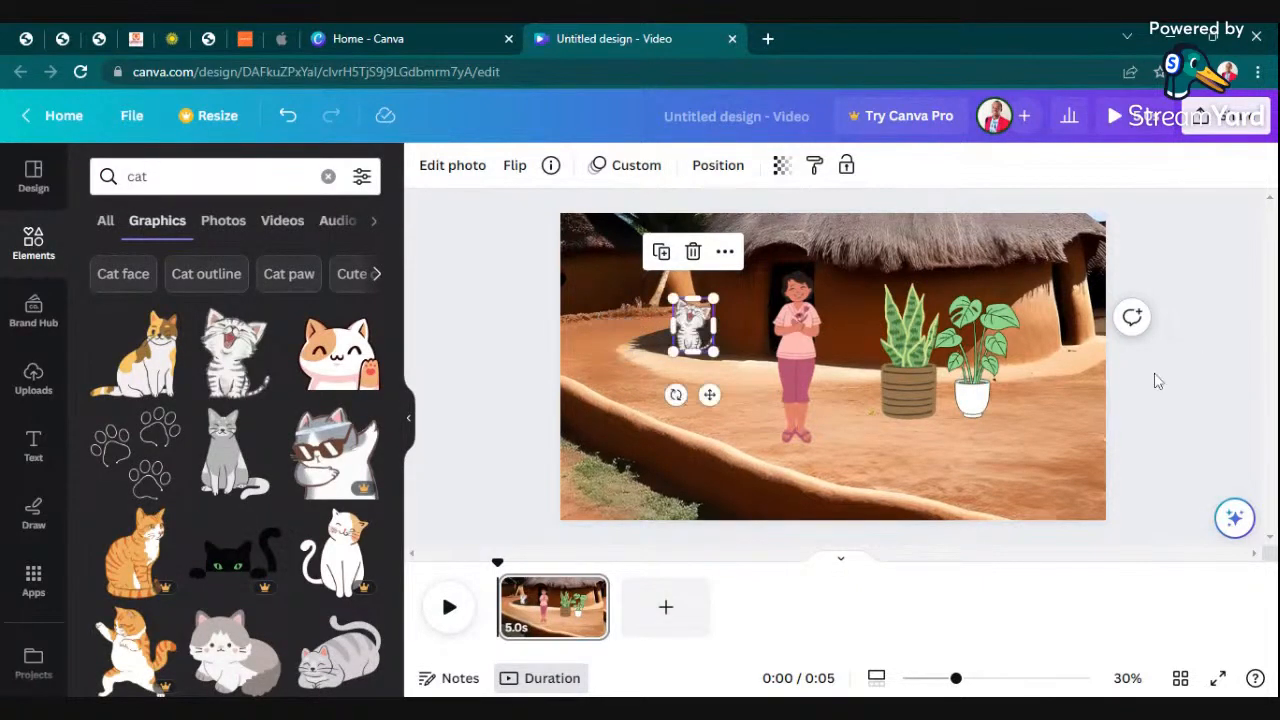
pyautogui.click(1204, 378)
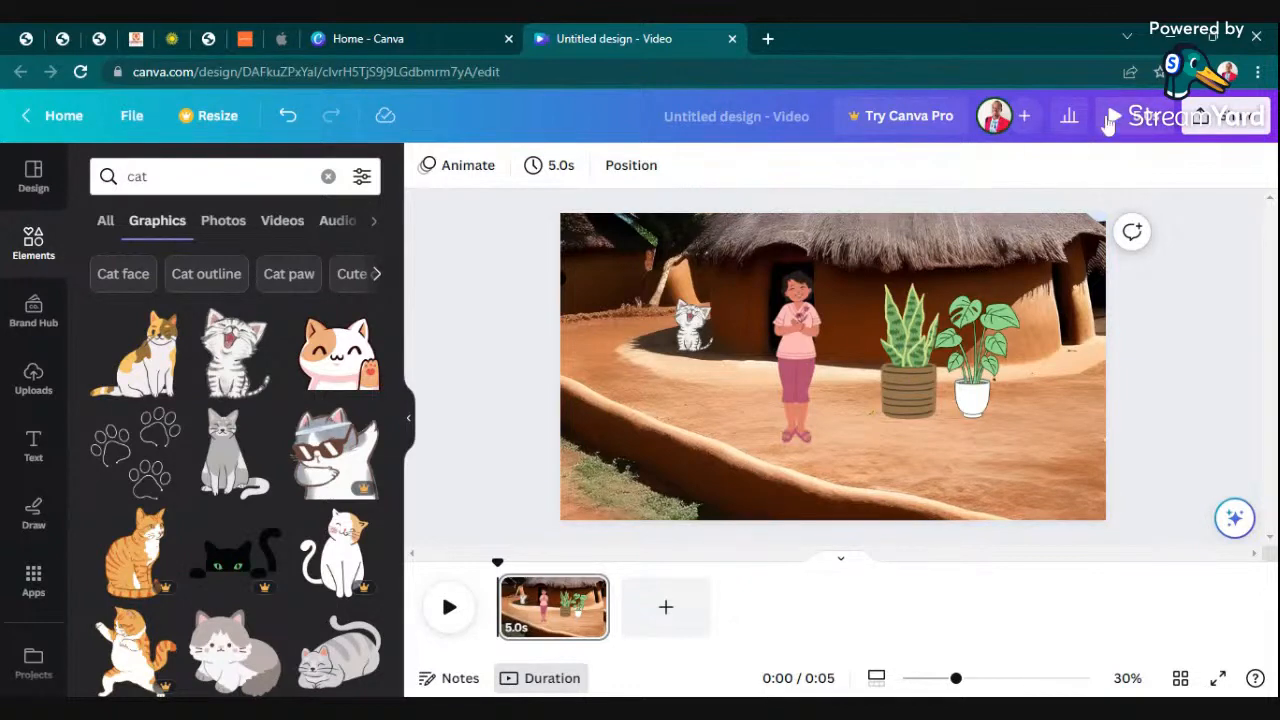
# - Play the full preview of the scene to check the kitten's animation, and return to the editor
pyautogui.click(1120, 117)
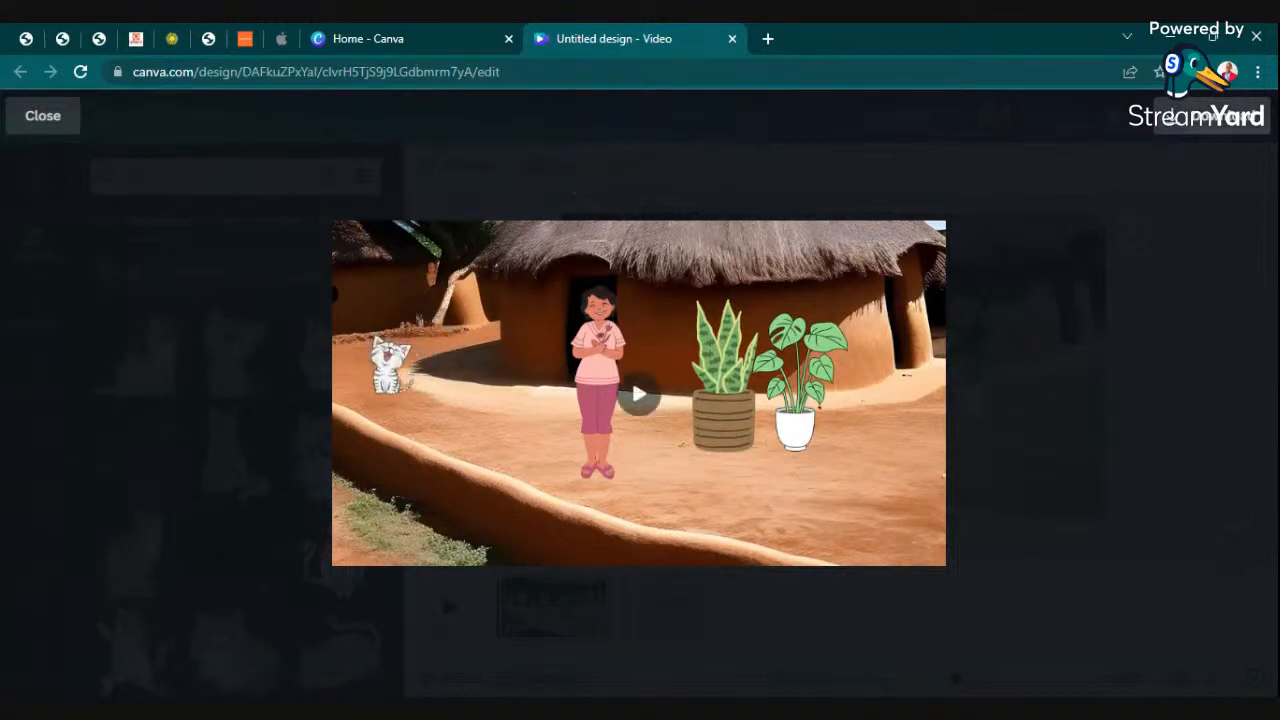
pyautogui.click(672, 393)
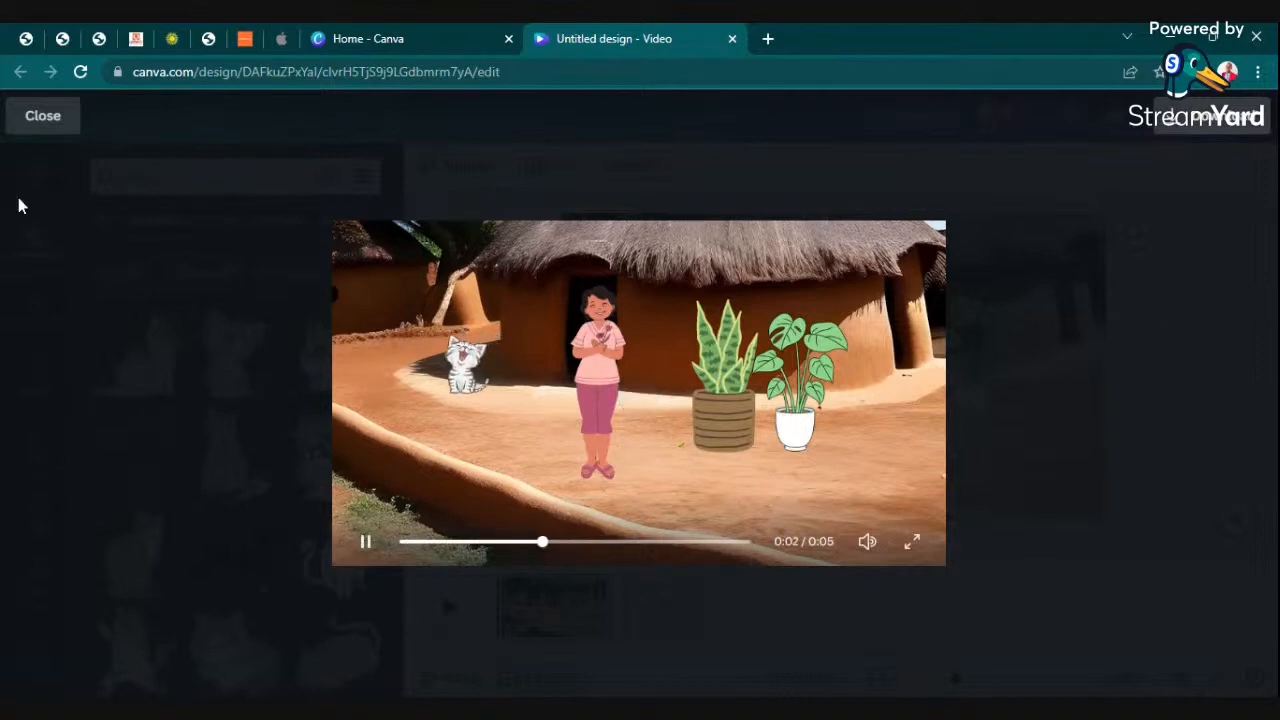
pyautogui.click(43, 115)
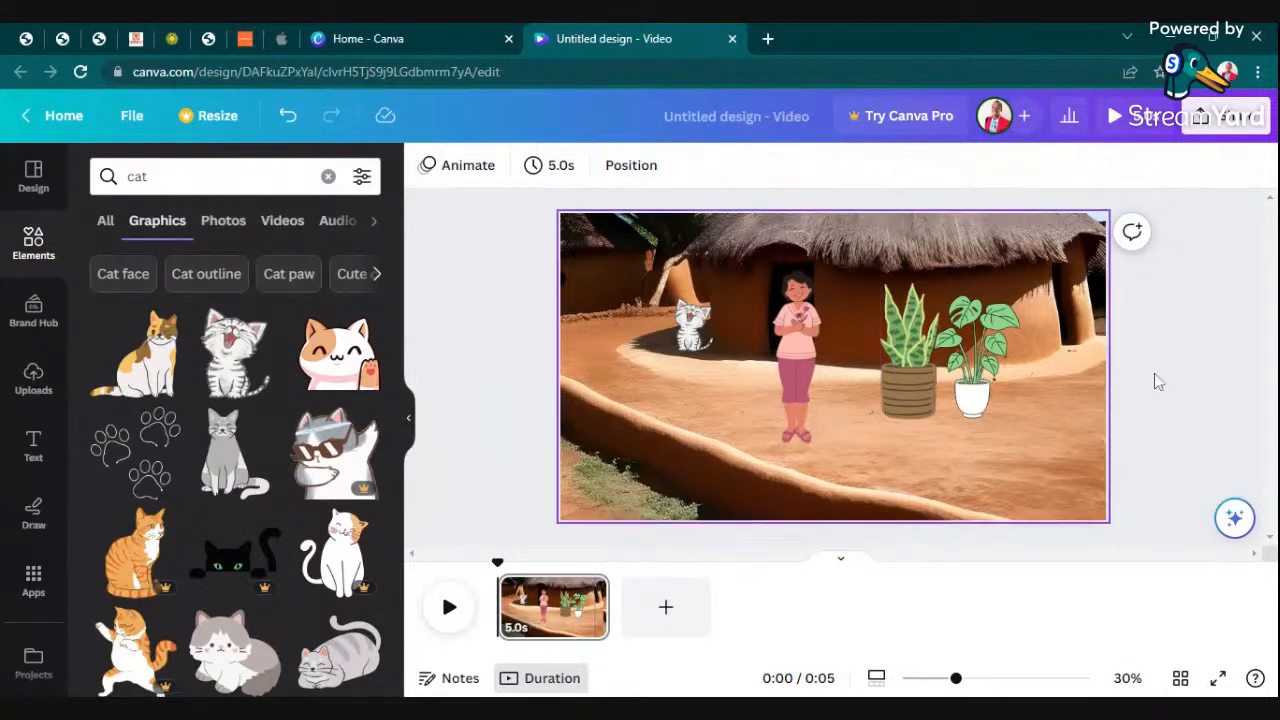
# - Delete the snake plant, the woman and the white-potted plant from the scene, leaving the kitten on the background
pyautogui.click(924, 374)
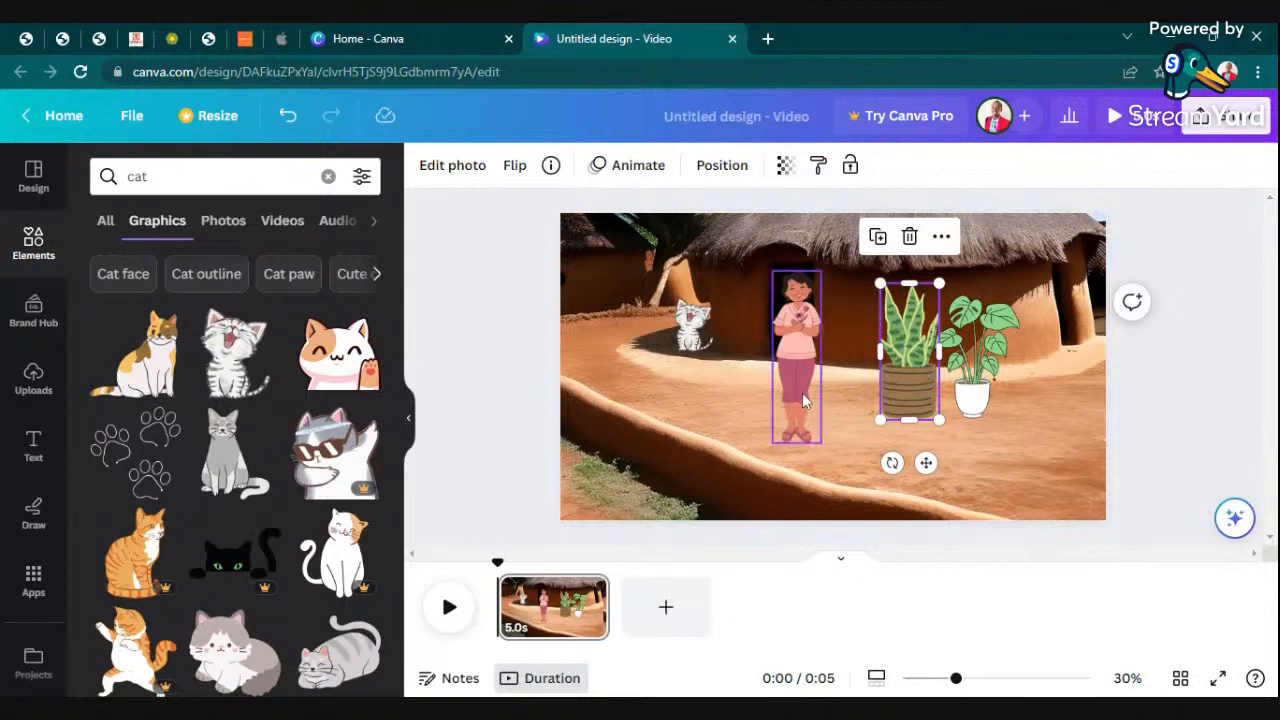
pyautogui.press('Delete')
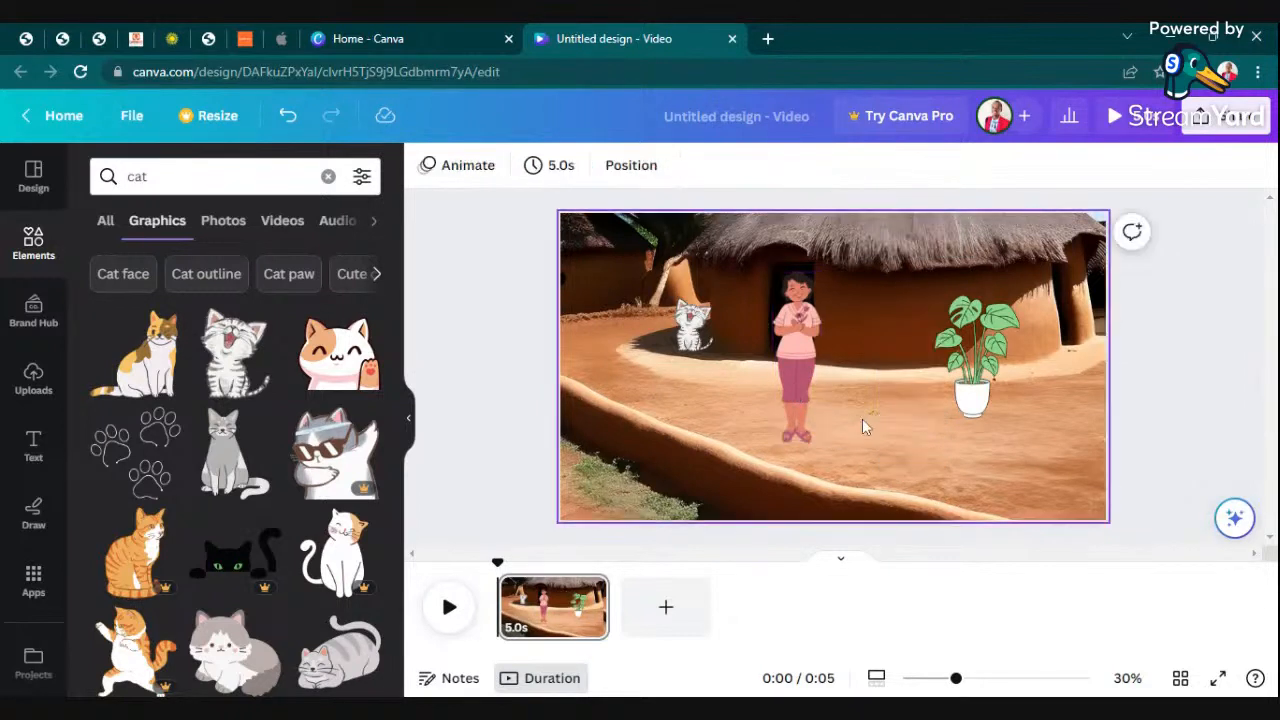
pyautogui.press('Delete')
pyautogui.click(966, 392)
pyautogui.press('Delete')
pyautogui.click(888, 375)
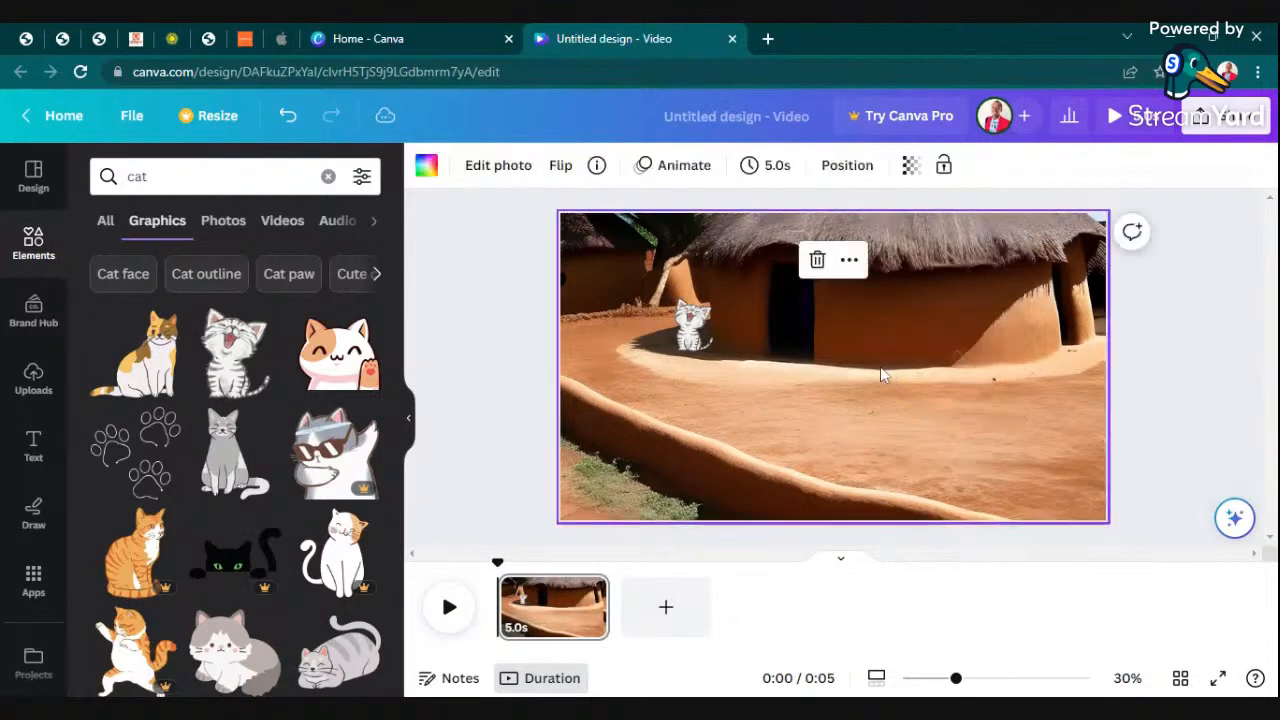
# - Delete the mud house background and the kitten from the scene, and clear the cat search
pyautogui.press('Delete')
pyautogui.click(693, 323)
pyautogui.press('Delete')
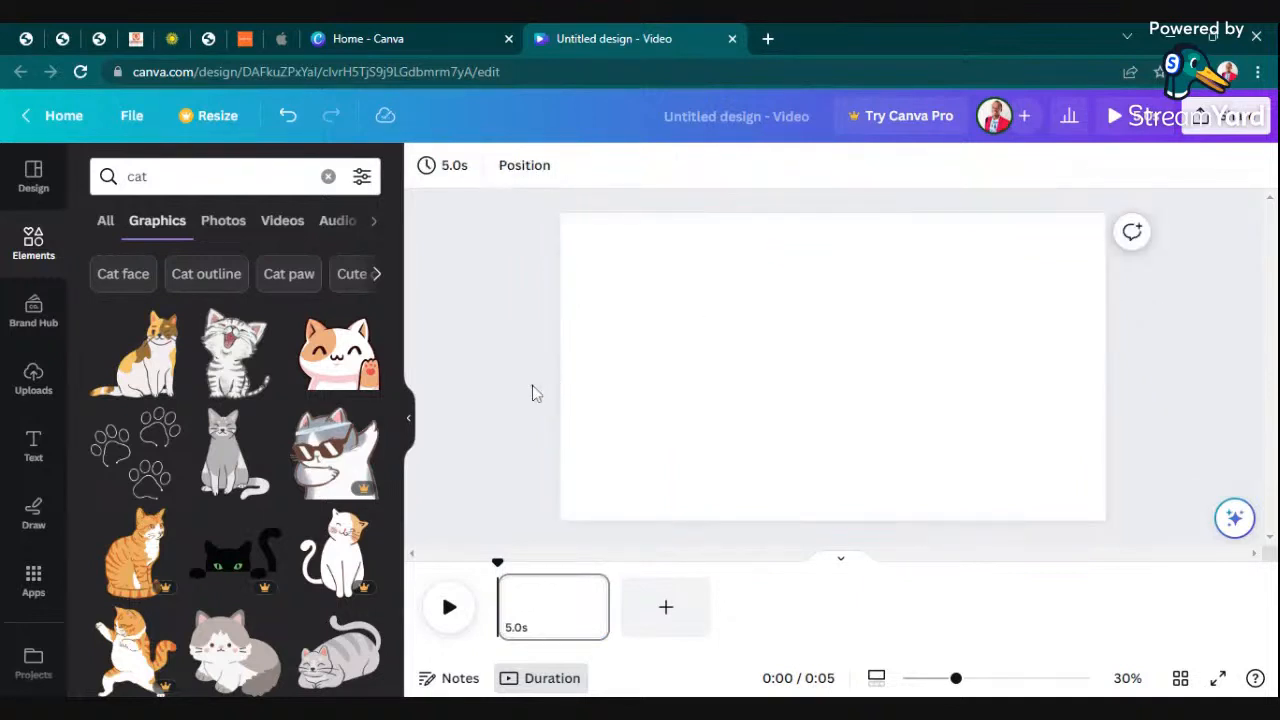
pyautogui.click(327, 178)
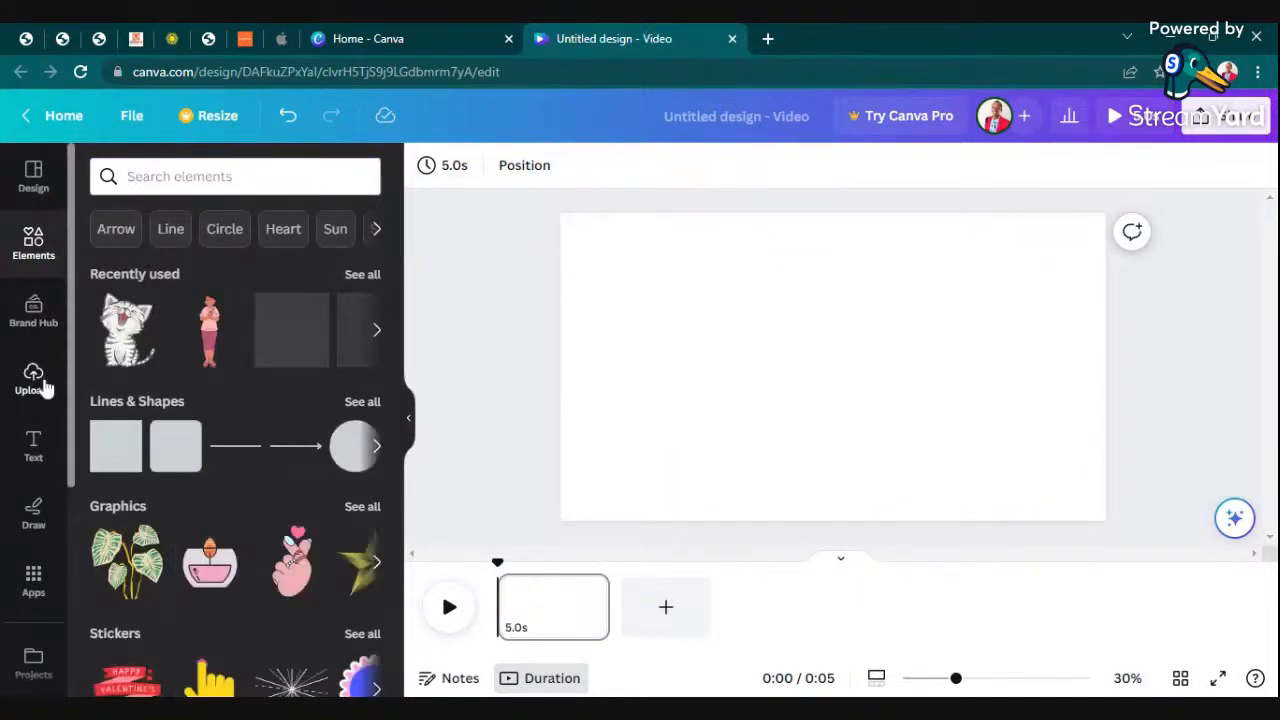
# - Generate new AI images from the text prompt "an african jungle" in place of the mud house prompt
pyautogui.scroll(-3, 38, 410)
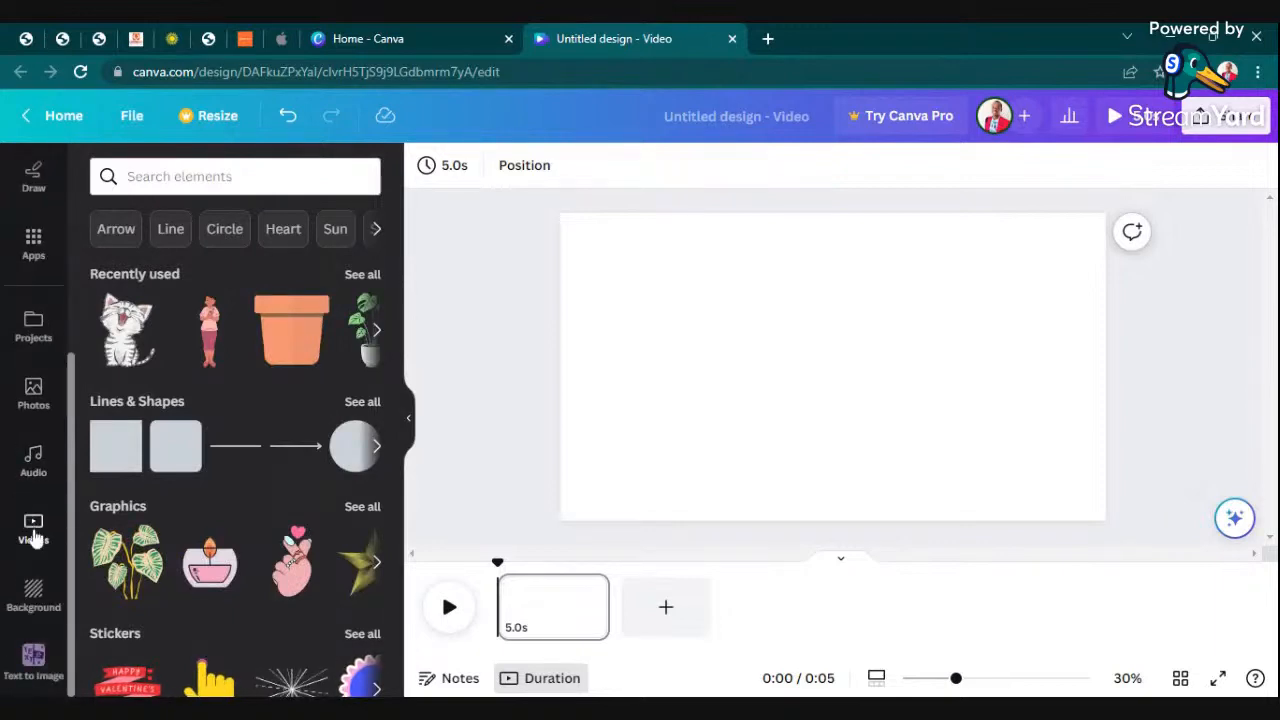
pyautogui.click(40, 660)
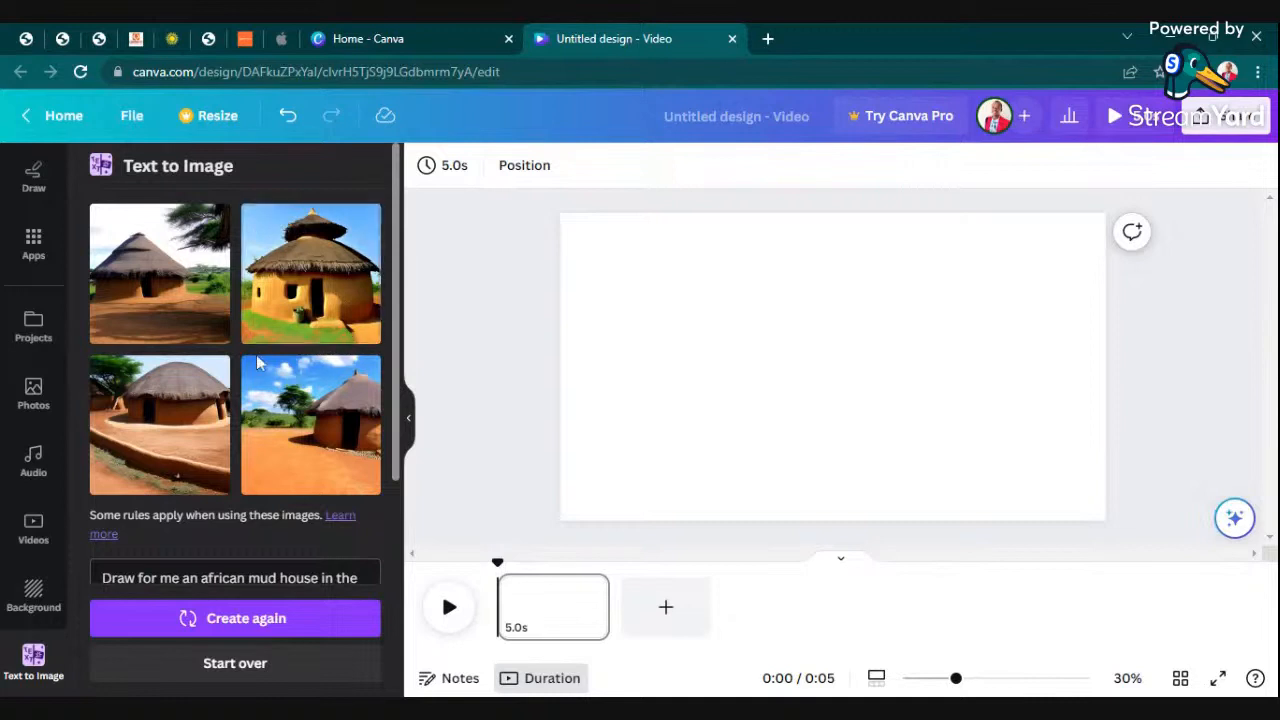
pyautogui.scroll(-4, 237, 428)
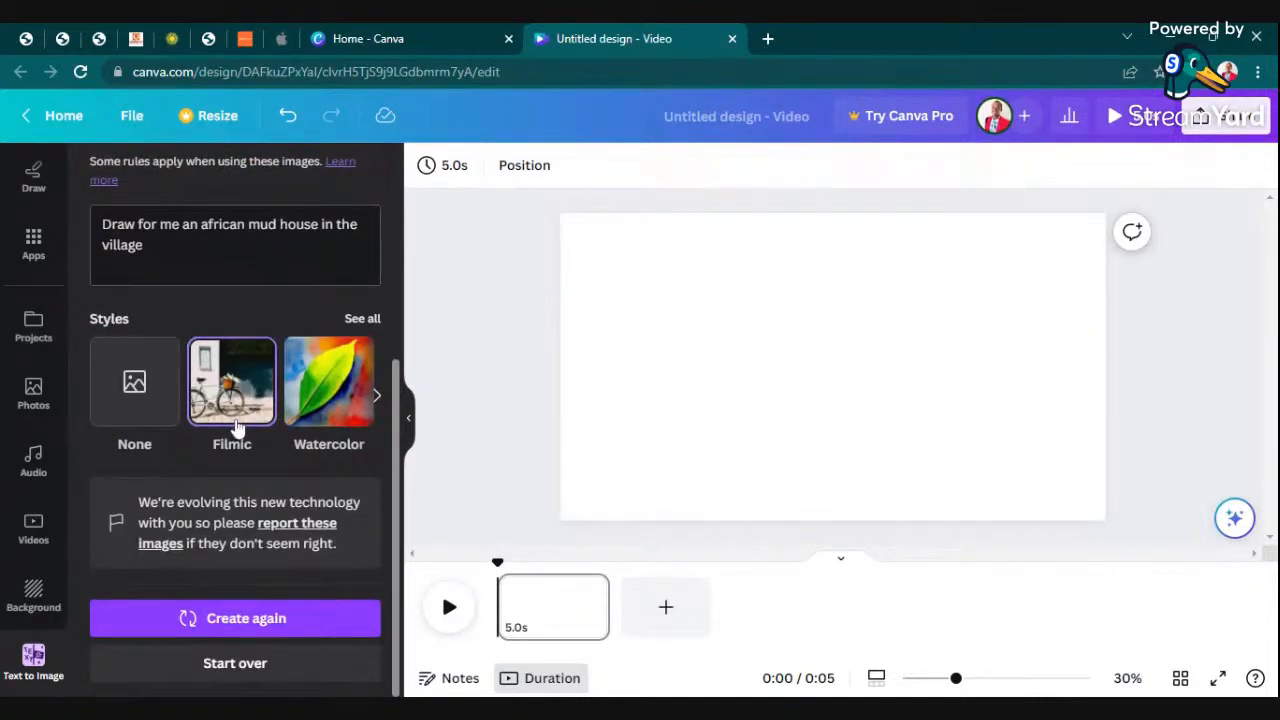
pyautogui.scroll(2, 237, 428)
pyautogui.tripleClick(237, 428)
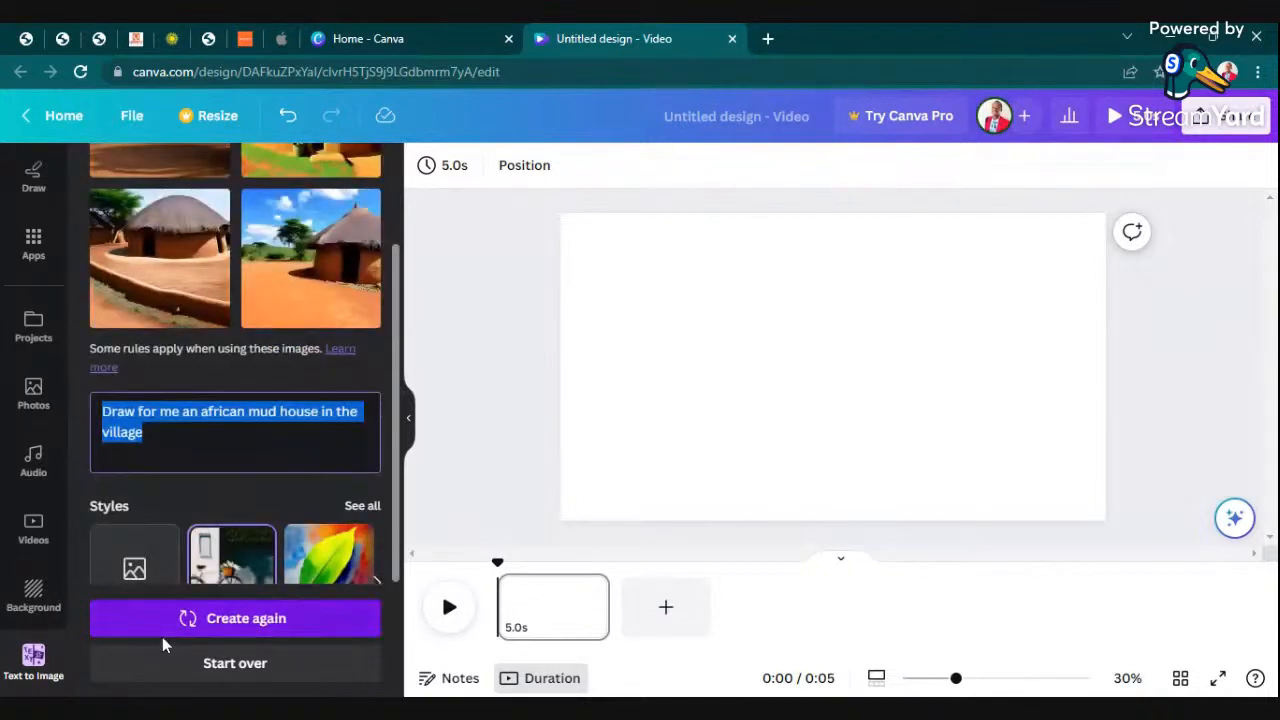
pyautogui.write('an african jungle')
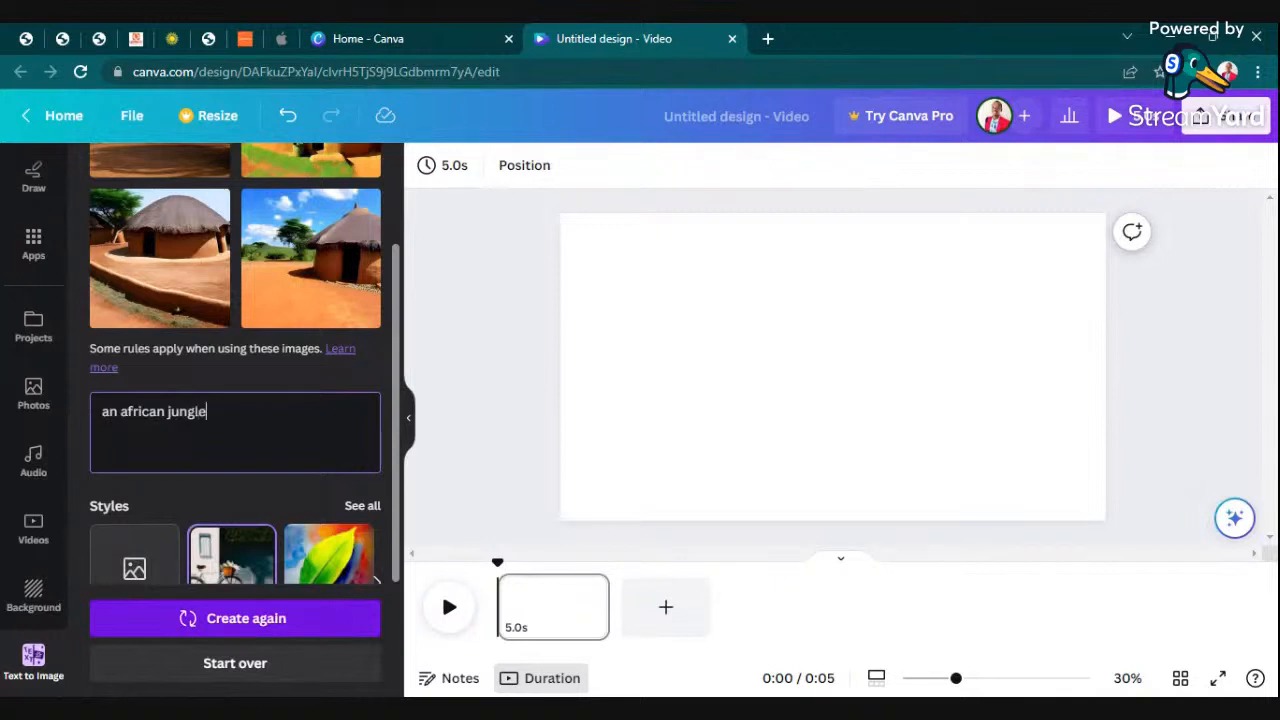
pyautogui.press('Return')
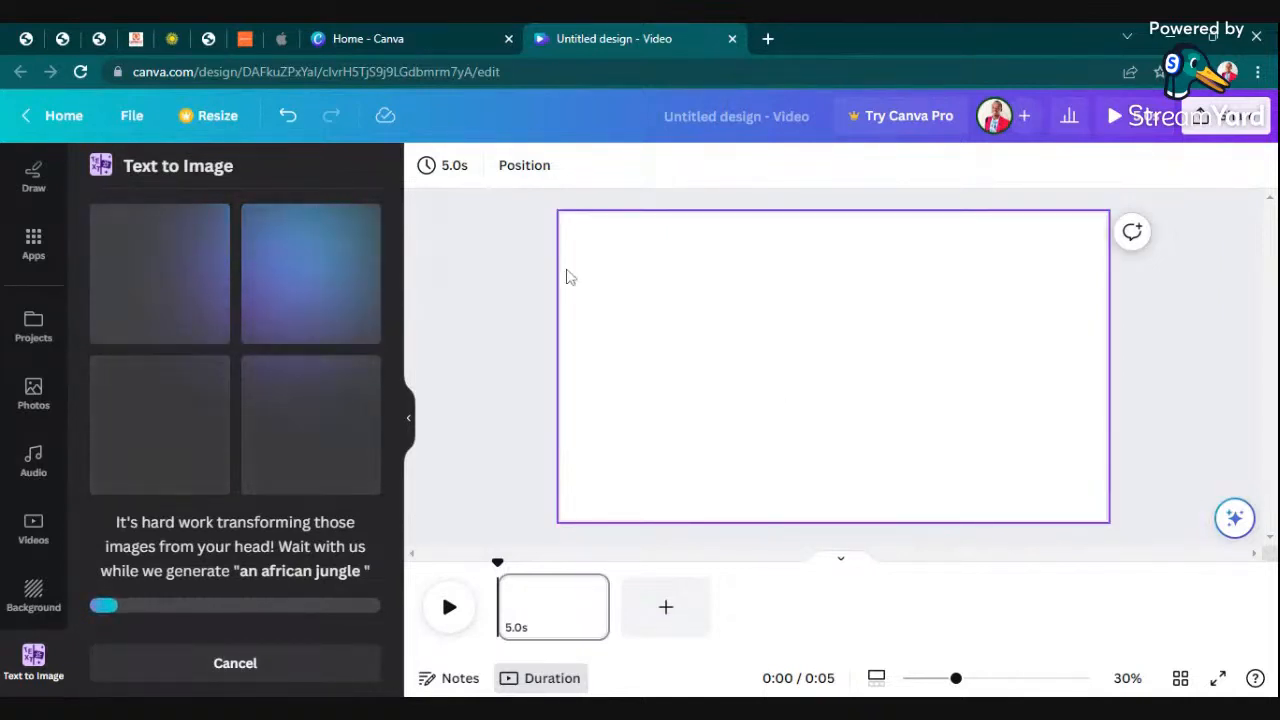
pyautogui.click(834, 337)
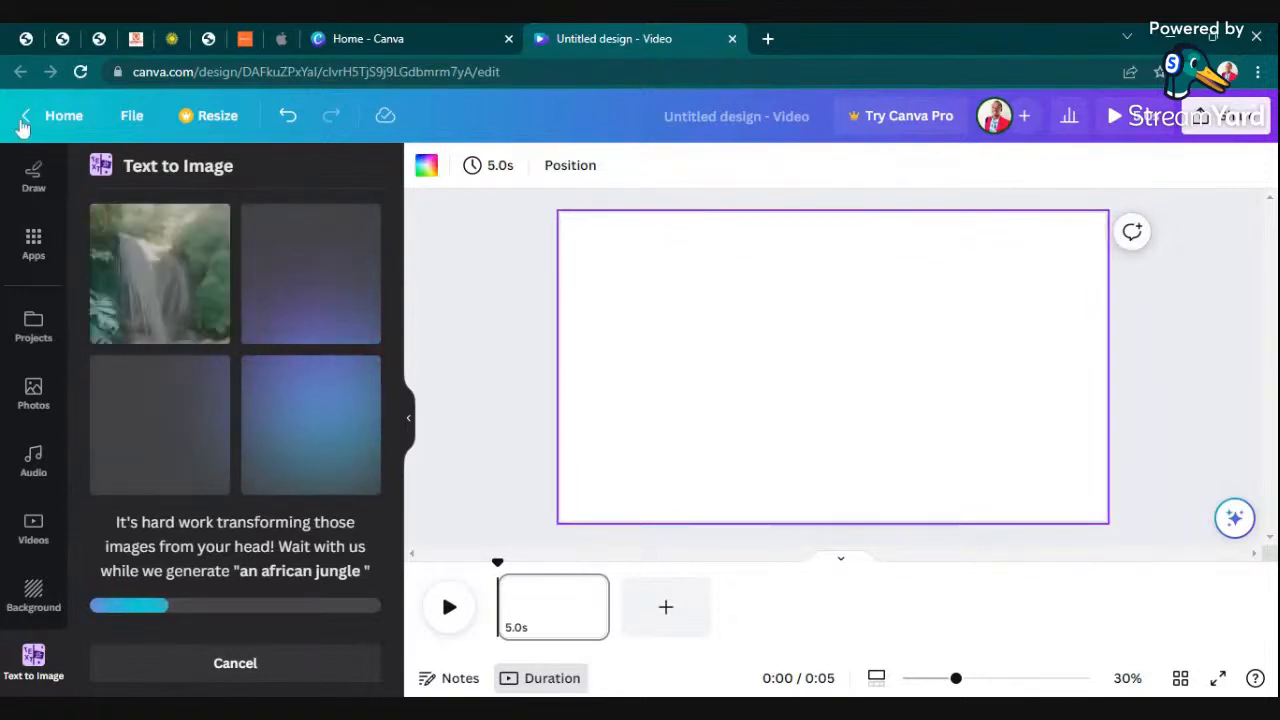
pyautogui.click(516, 271)
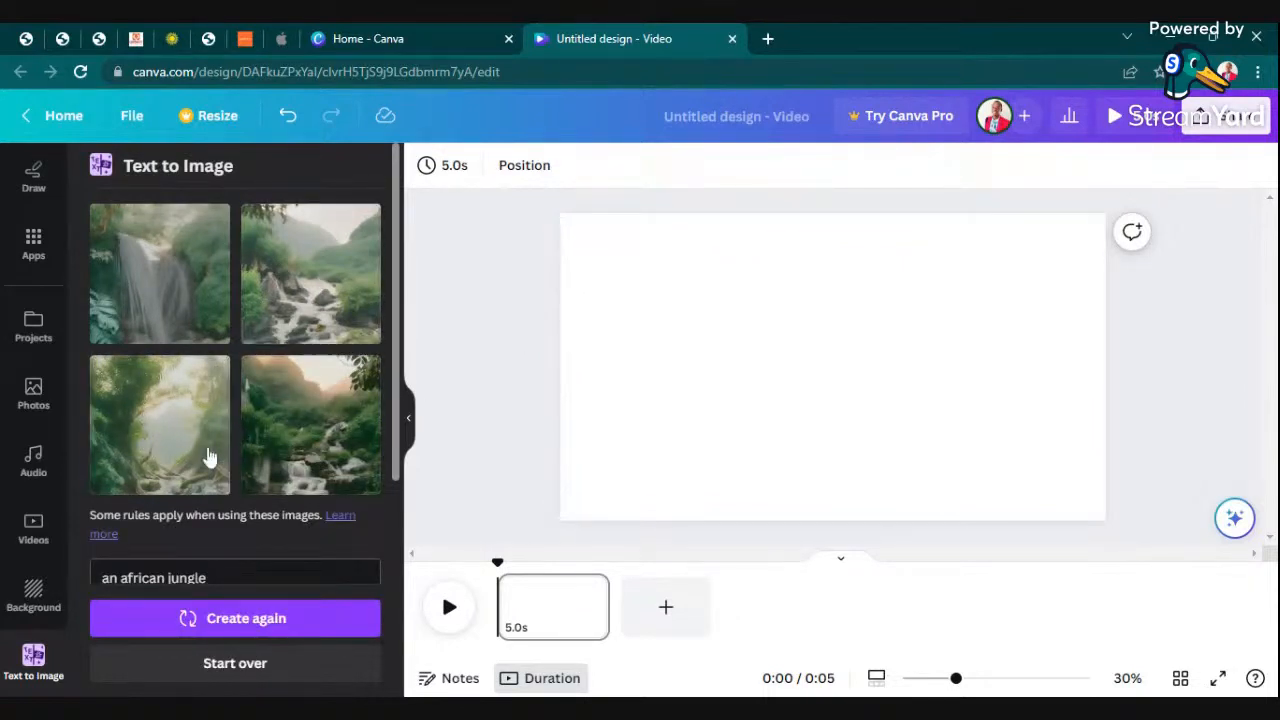
# - Fill the blank scene's background with the generated misty jungle image that has a bright clearing in the middle
pyautogui.moveTo(121, 427); pyautogui.dragTo(654, 397)
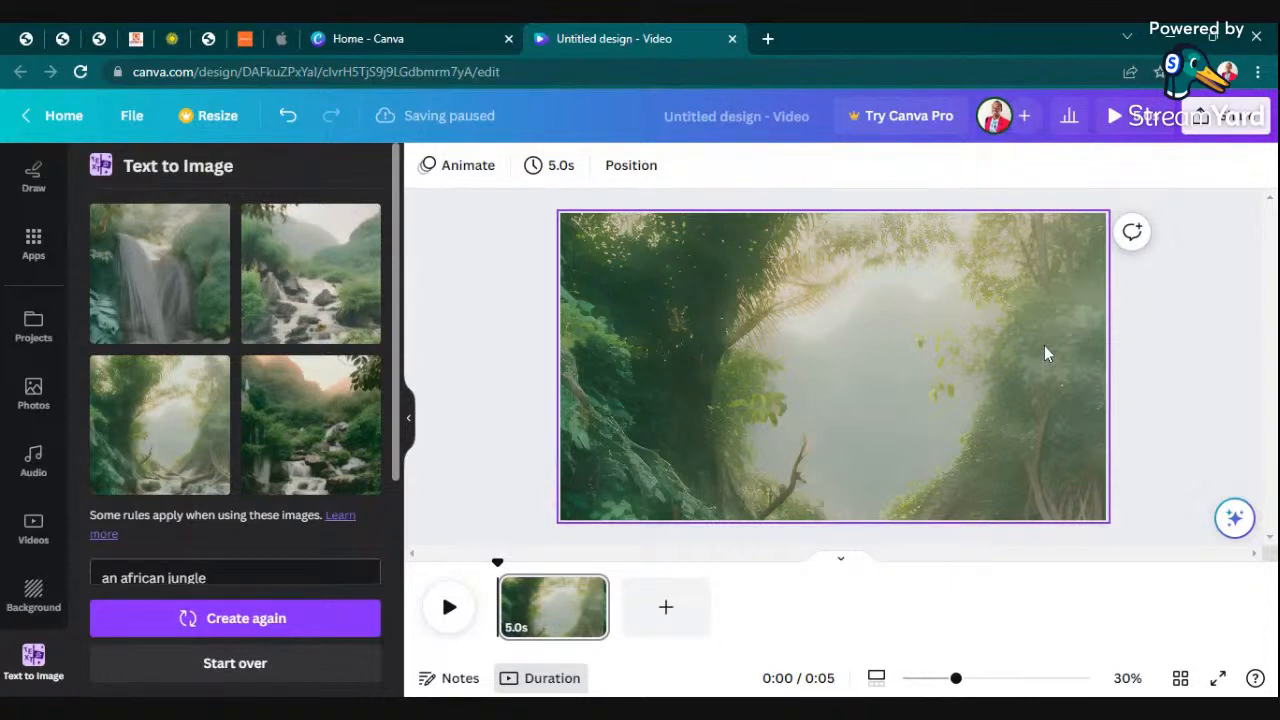
pyautogui.click(1044, 352)
pyautogui.click(912, 166)
pyautogui.click(1178, 301)
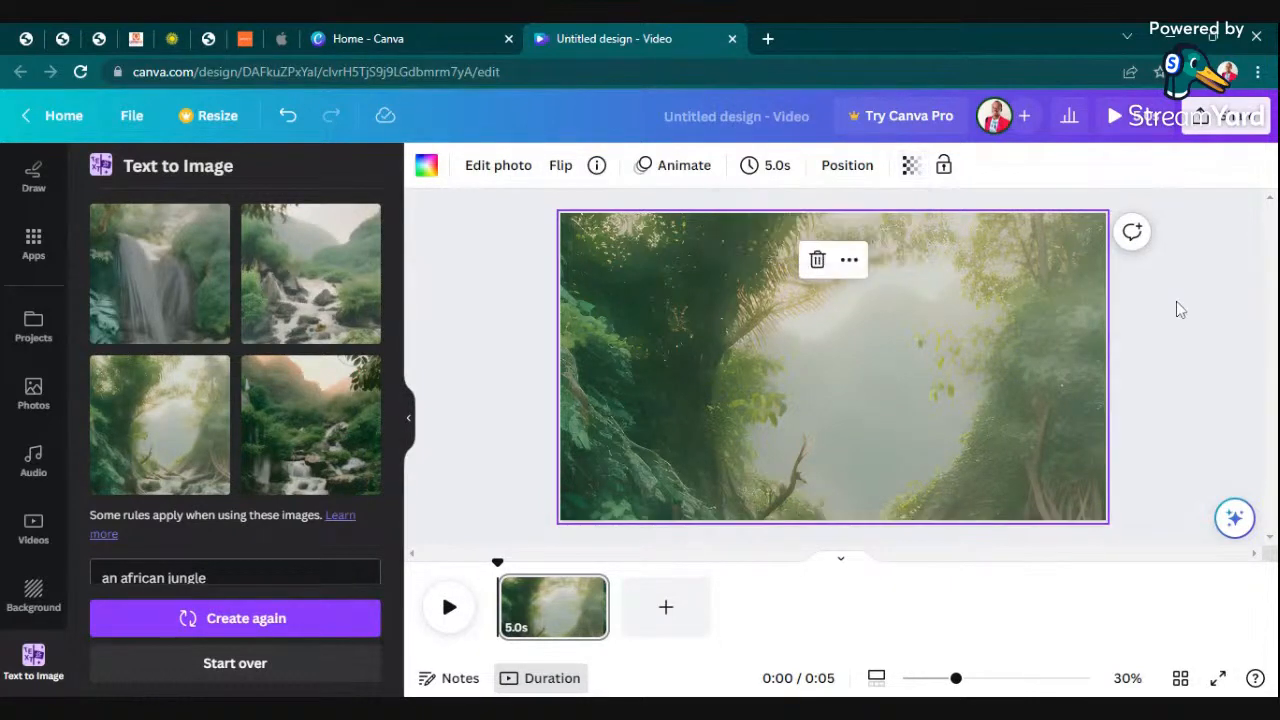
# - Regenerate the african jungle images with the style None, and set the one with flat-topped trees and a dirt road as the background
pyautogui.scroll(-4, 290, 420)
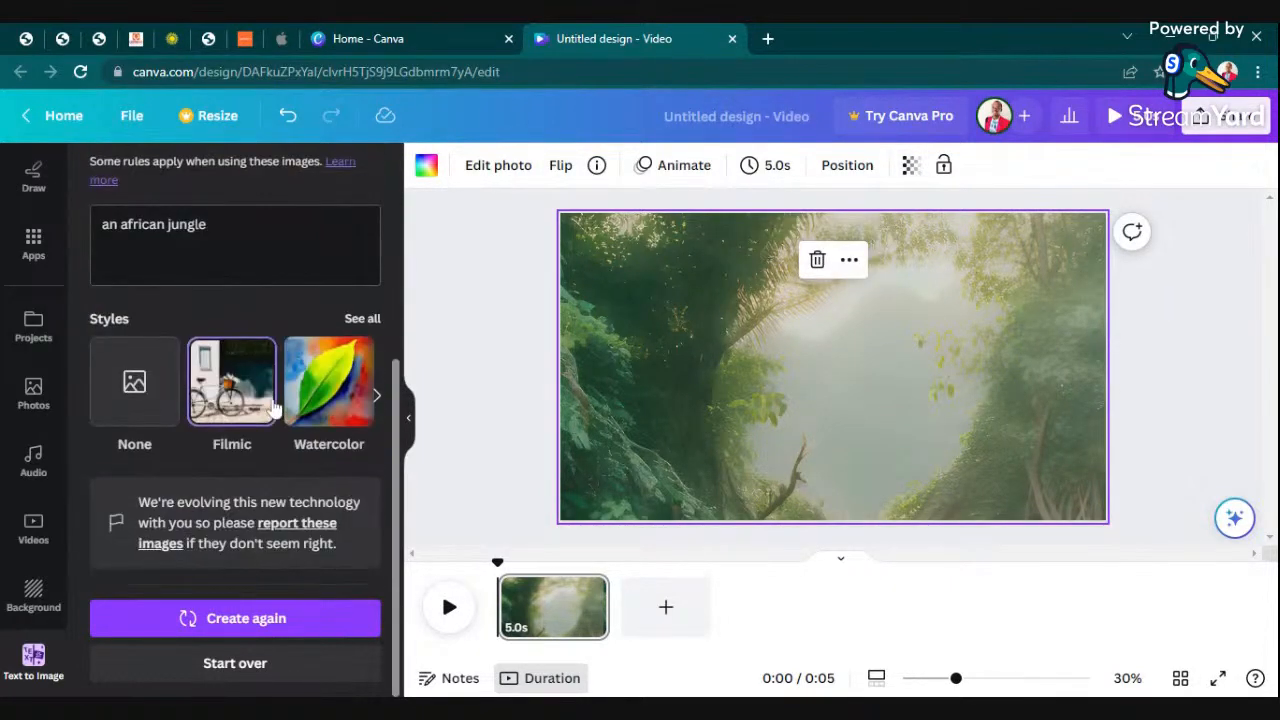
pyautogui.scroll(3, 272, 405)
pyautogui.scroll(-3, 272, 405)
pyautogui.click(150, 402)
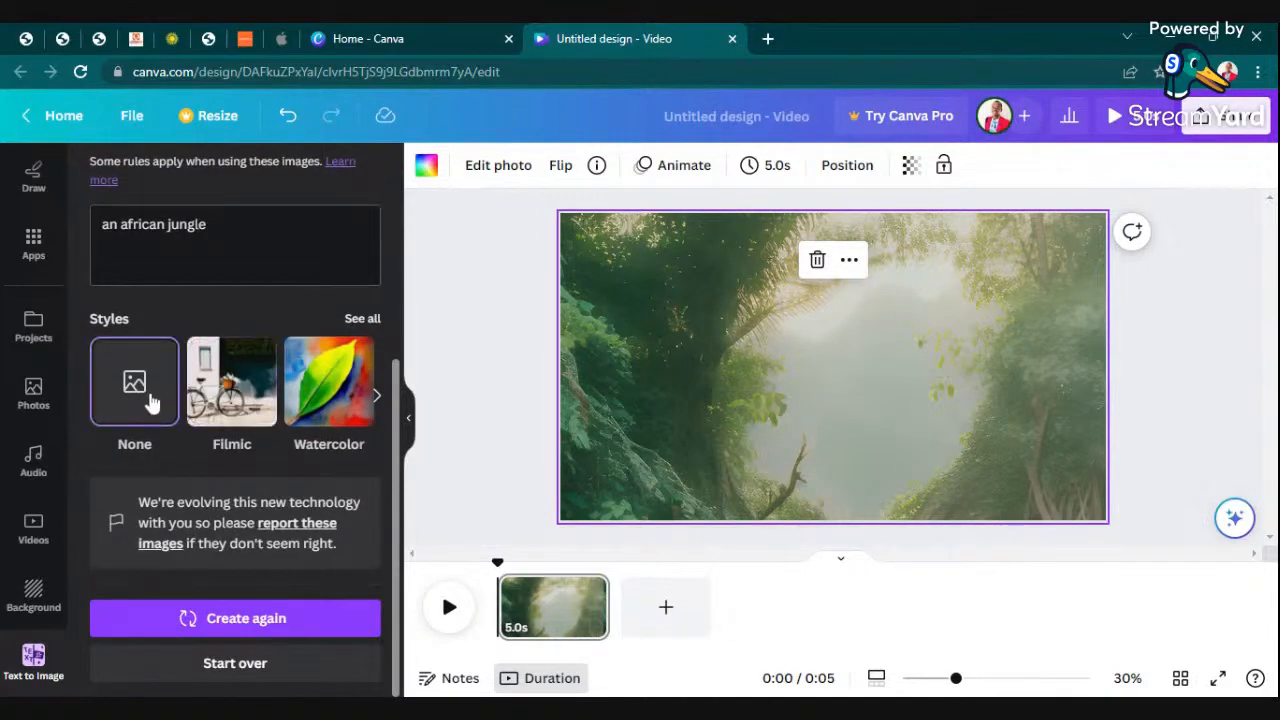
pyautogui.scroll(5, 150, 402)
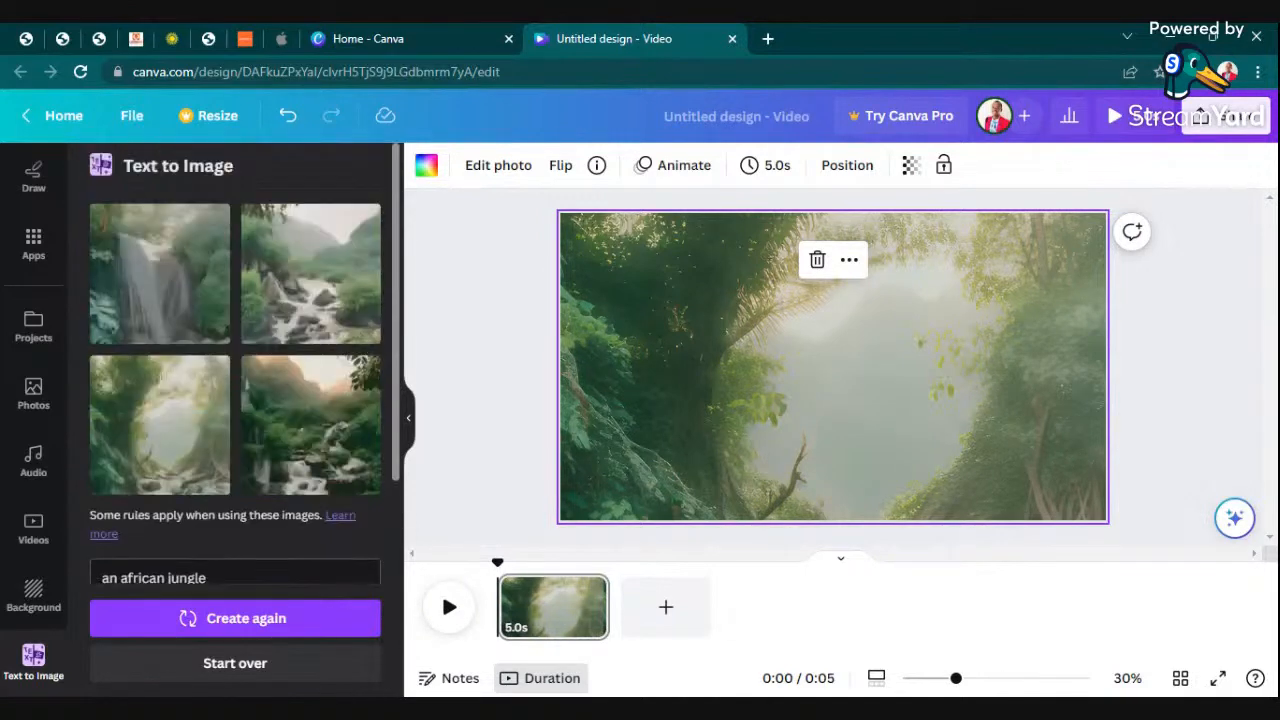
pyautogui.click(218, 620)
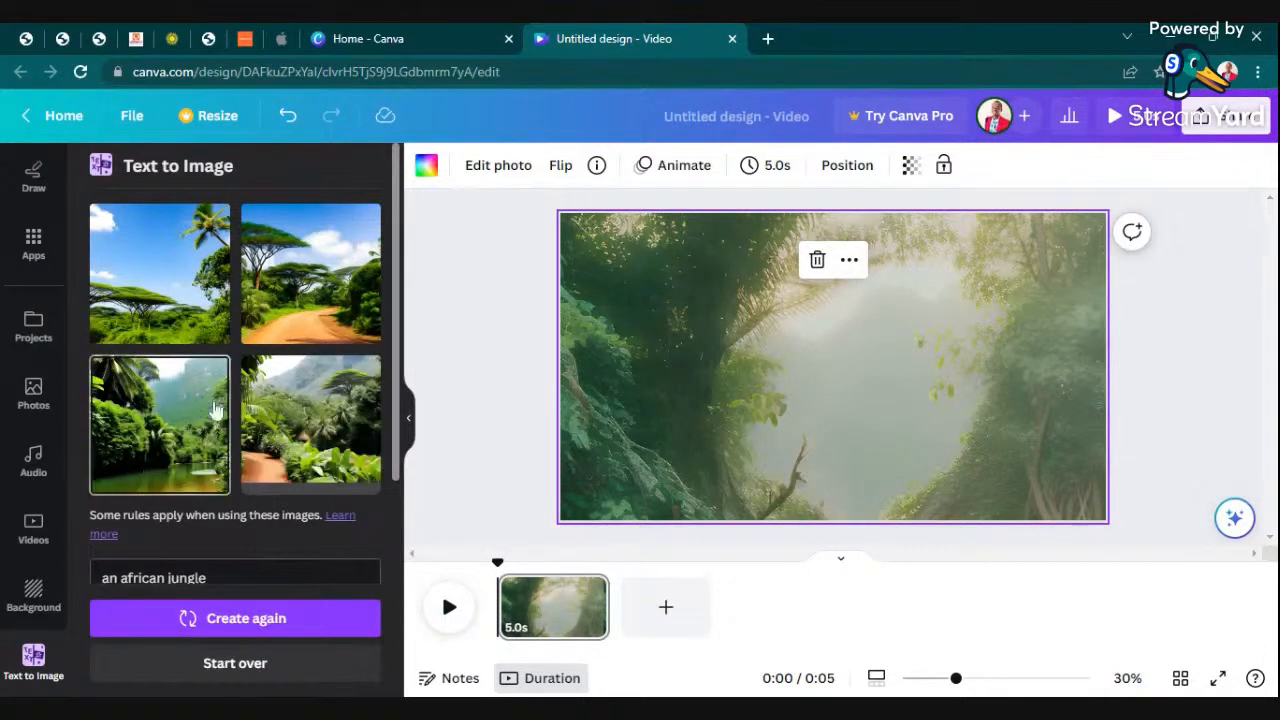
pyautogui.click(310, 305)
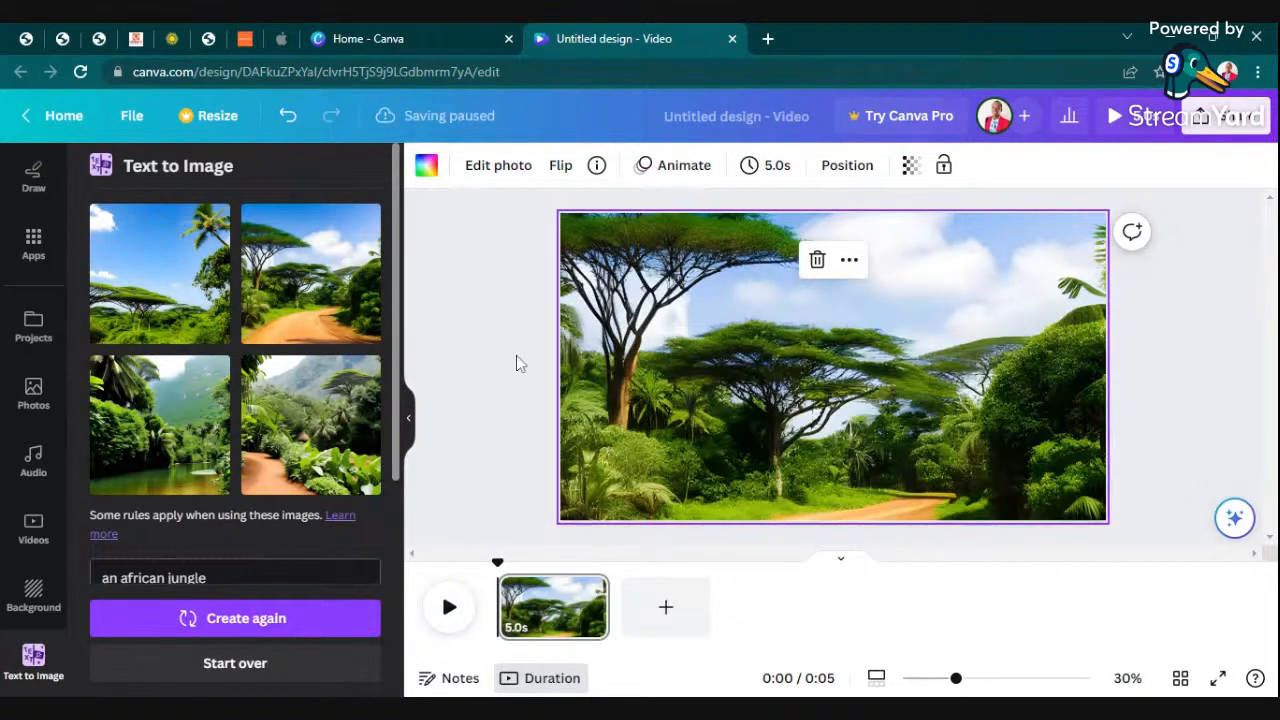
pyautogui.click(480, 342)
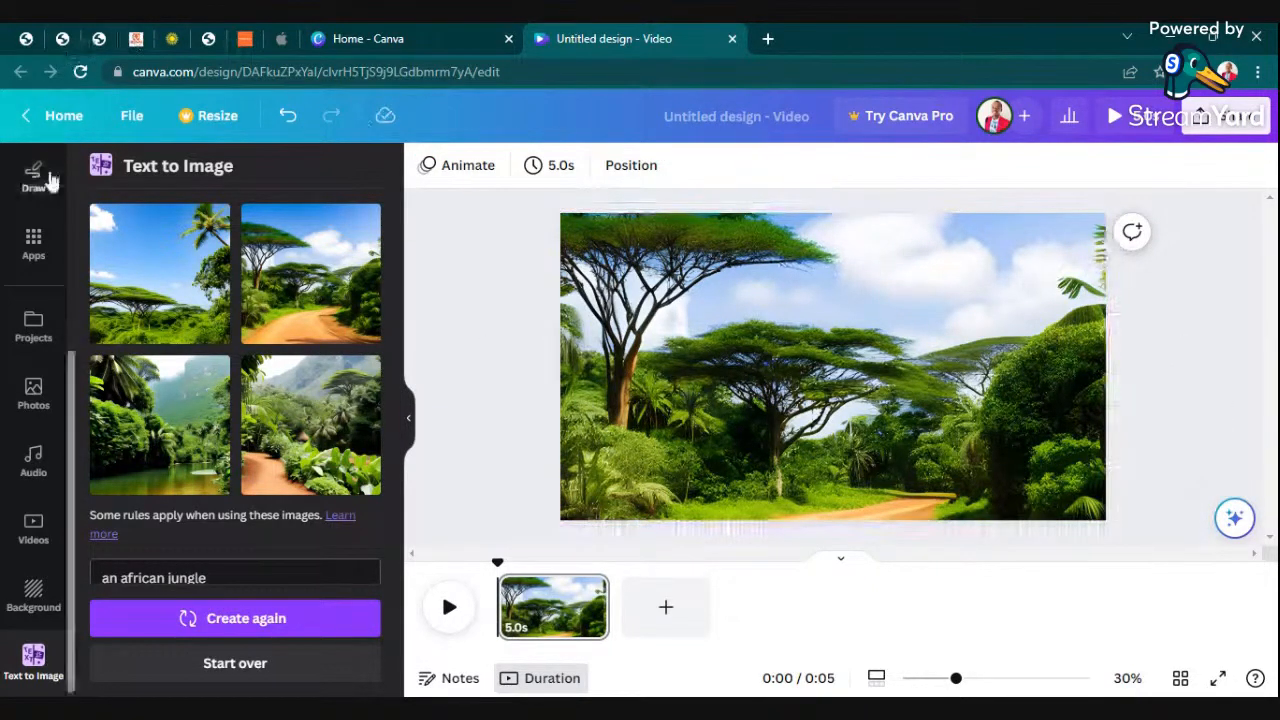
# - Search the elements library for "birds" and limit the results to graphics
pyautogui.scroll(3, 58, 238)
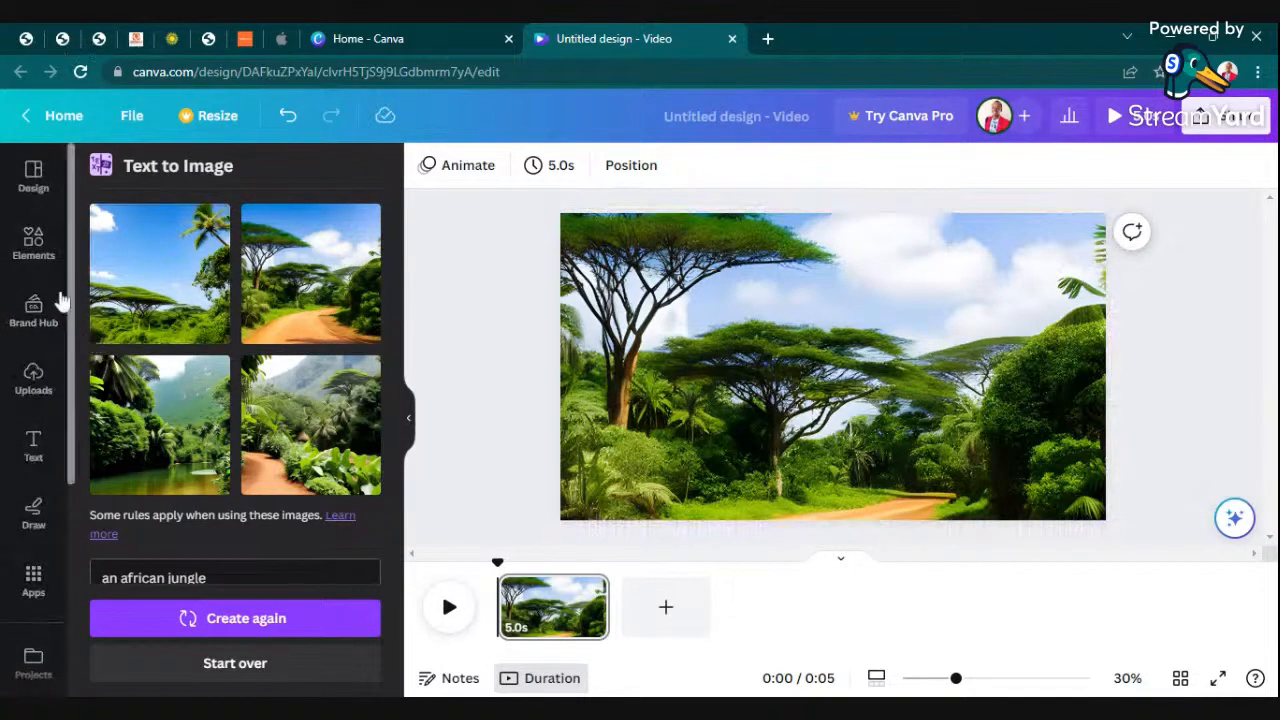
pyautogui.click(35, 255)
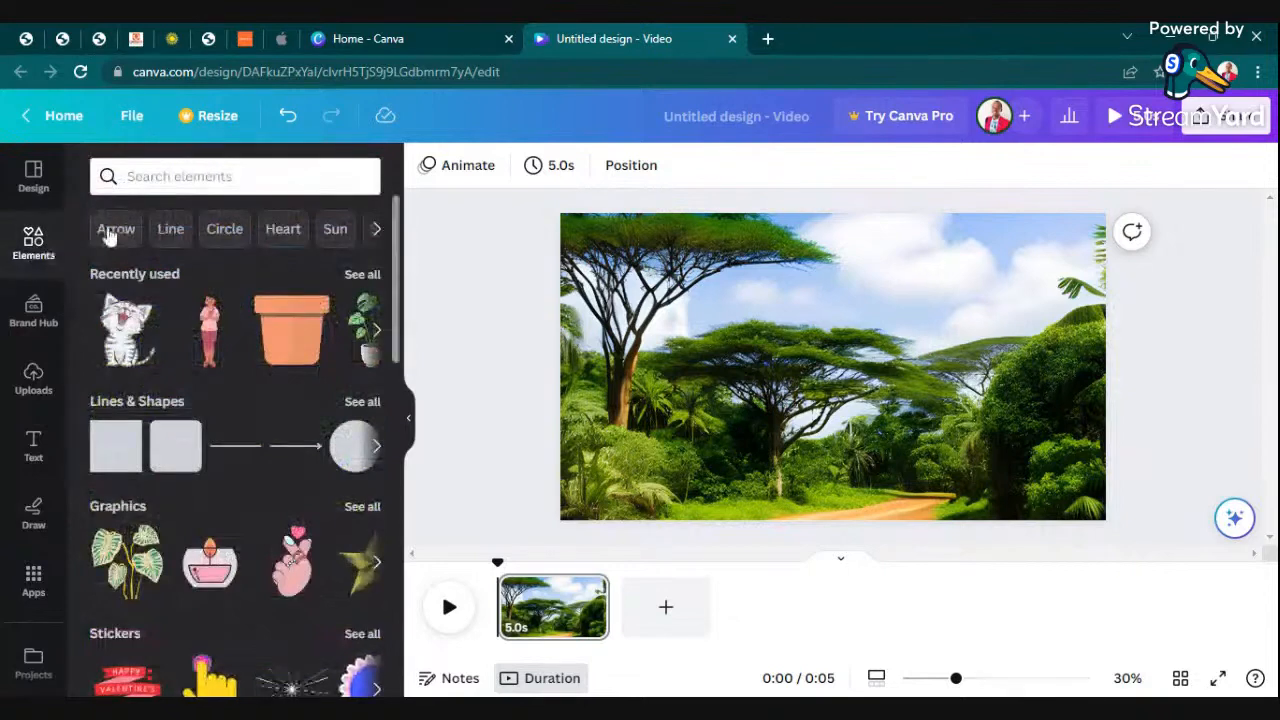
pyautogui.click(150, 176)
pyautogui.write('b')
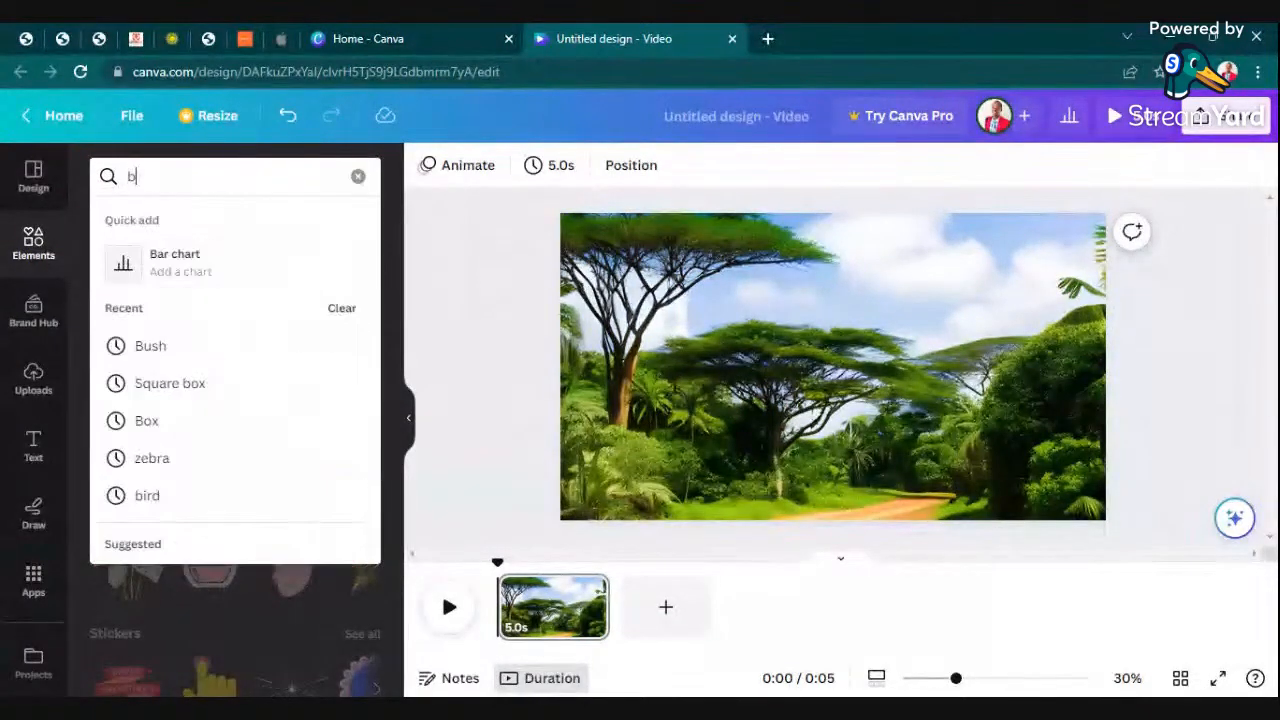
pyautogui.write('irds')
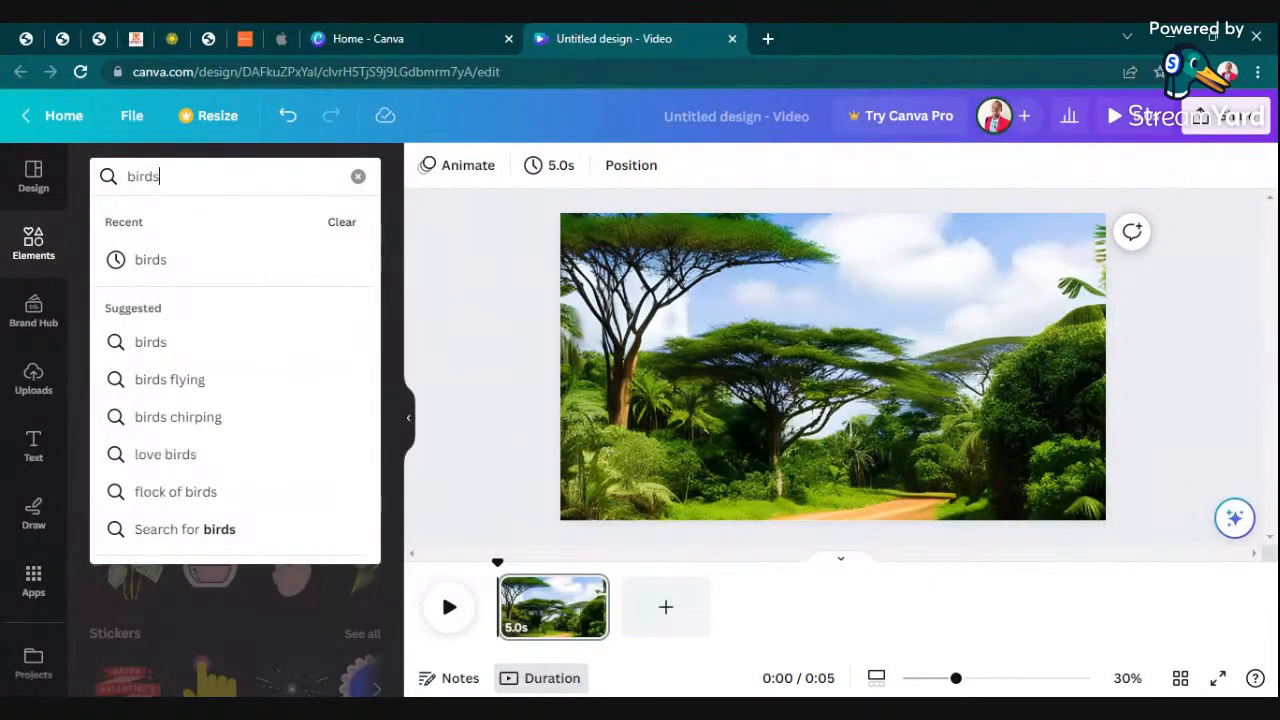
pyautogui.press('Return')
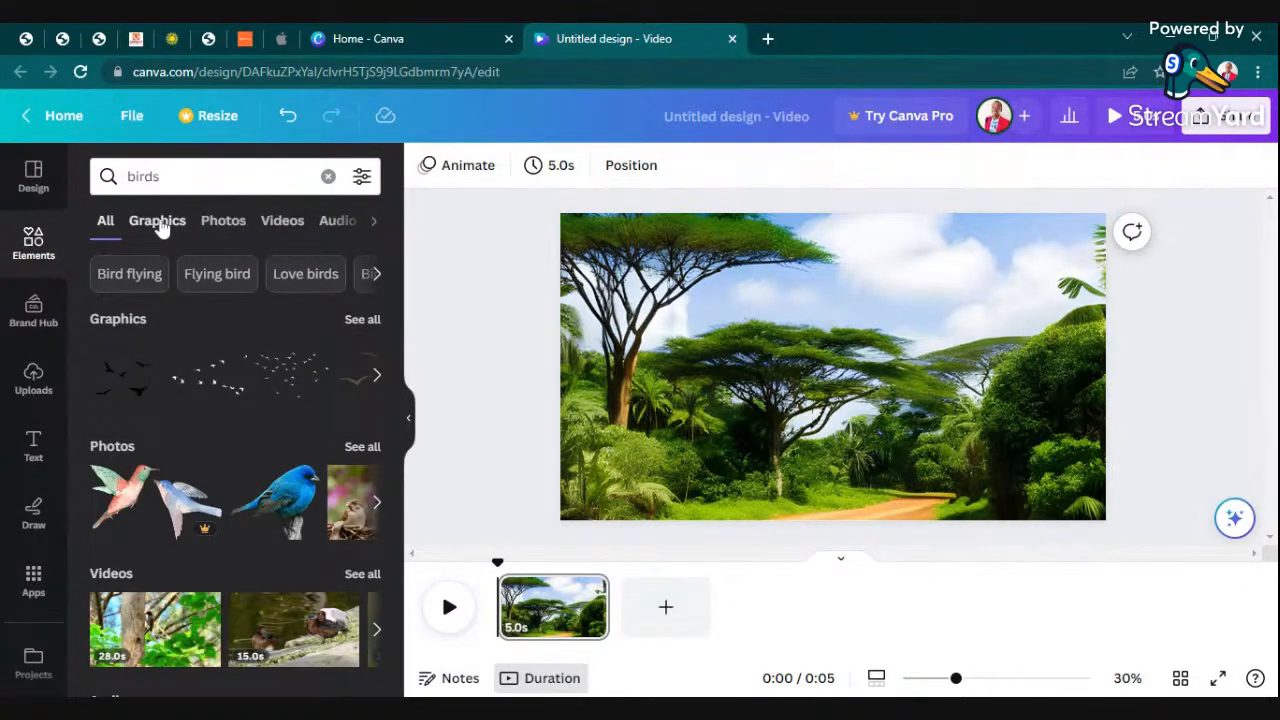
pyautogui.click(160, 224)
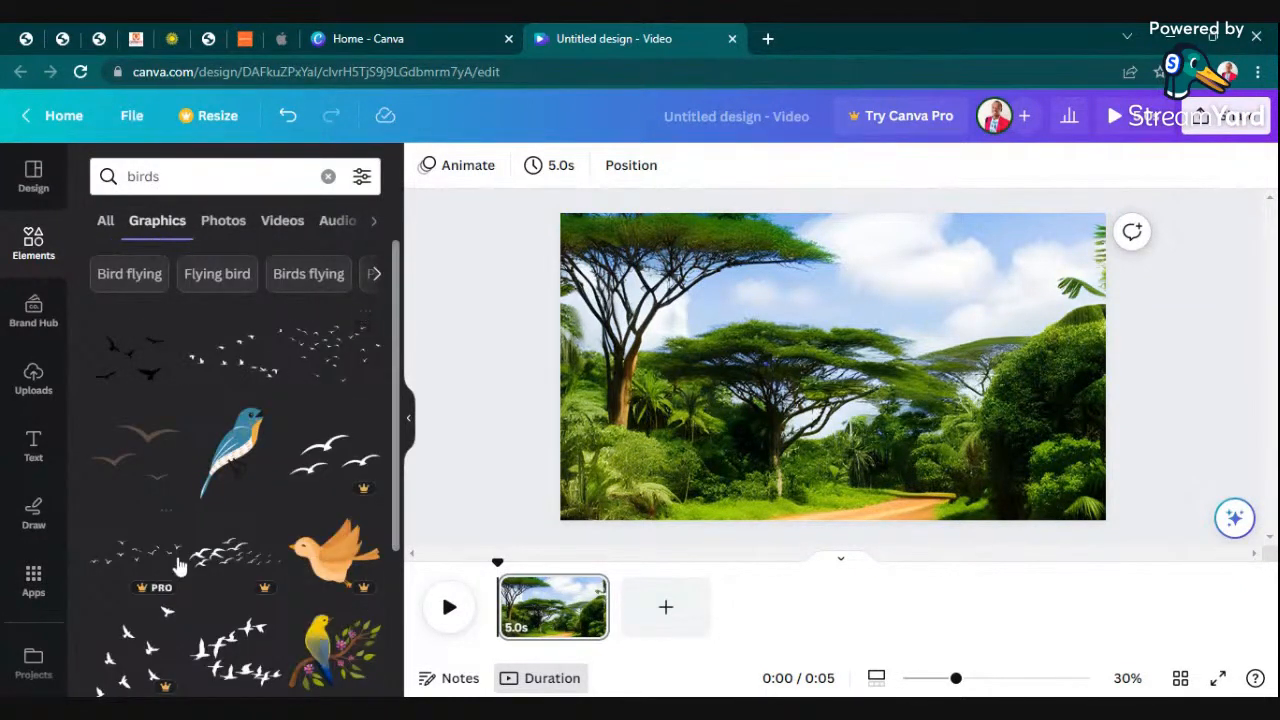
# - Add the pink bird with blue wings, shrink it, and place it over the dark bushes near the scene's right edge
pyautogui.scroll(-3, 264, 394)
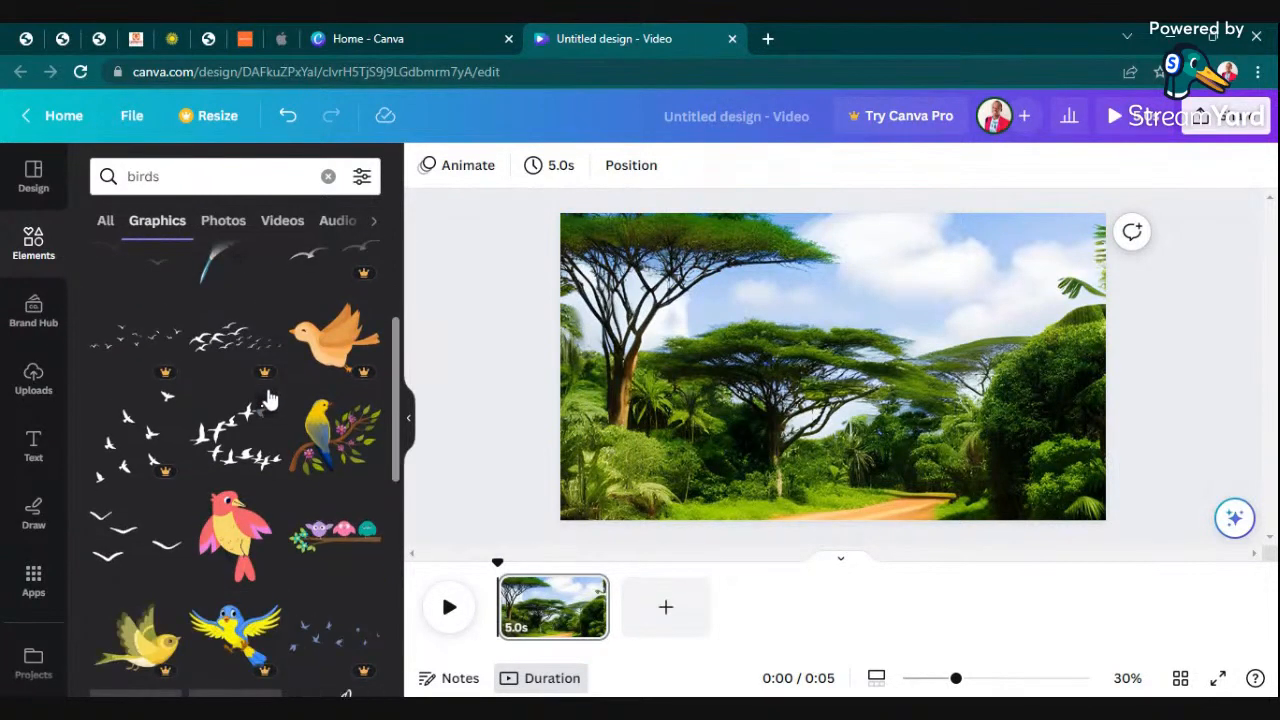
pyautogui.scroll(-3, 270, 398)
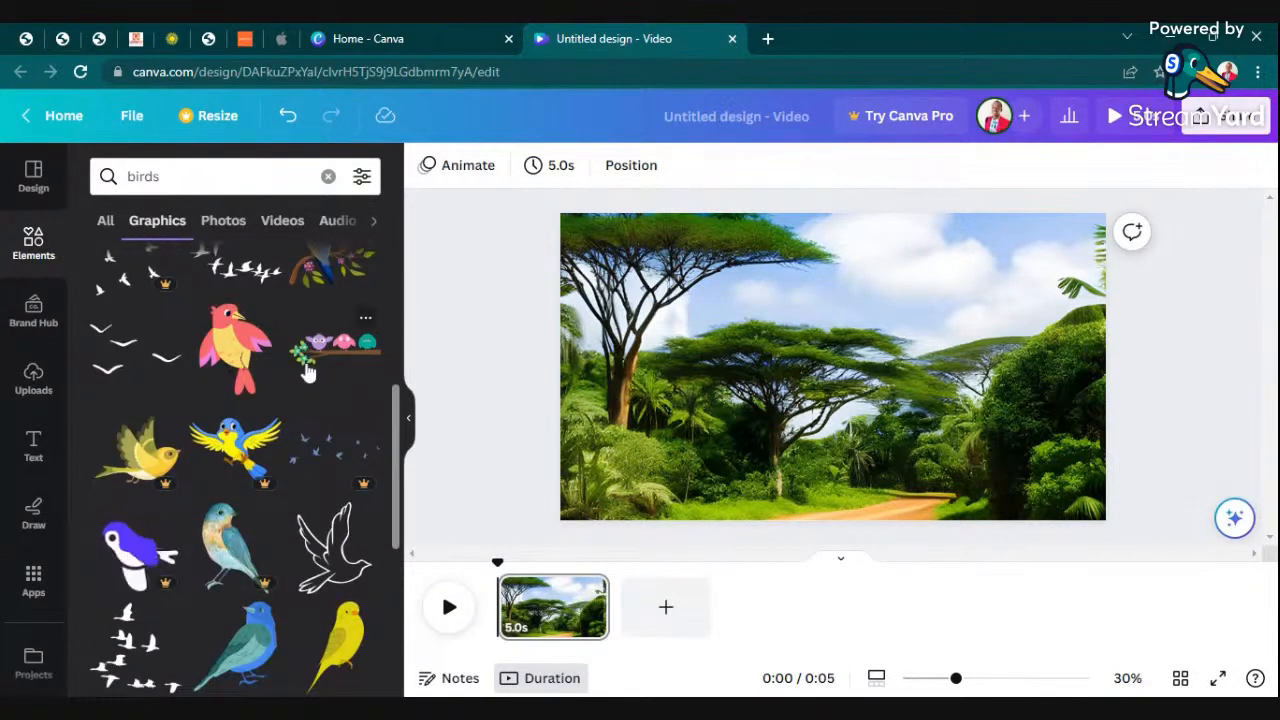
pyautogui.scroll(-5, 308, 370)
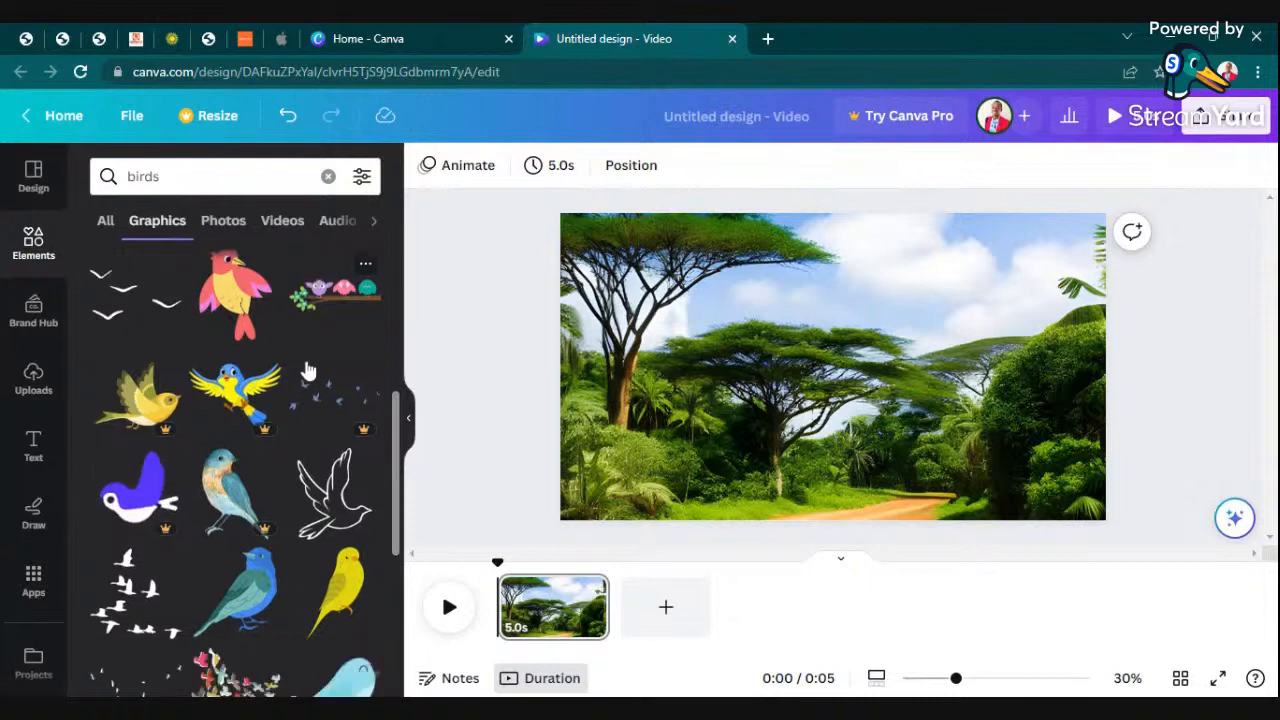
pyautogui.scroll(-6, 308, 372)
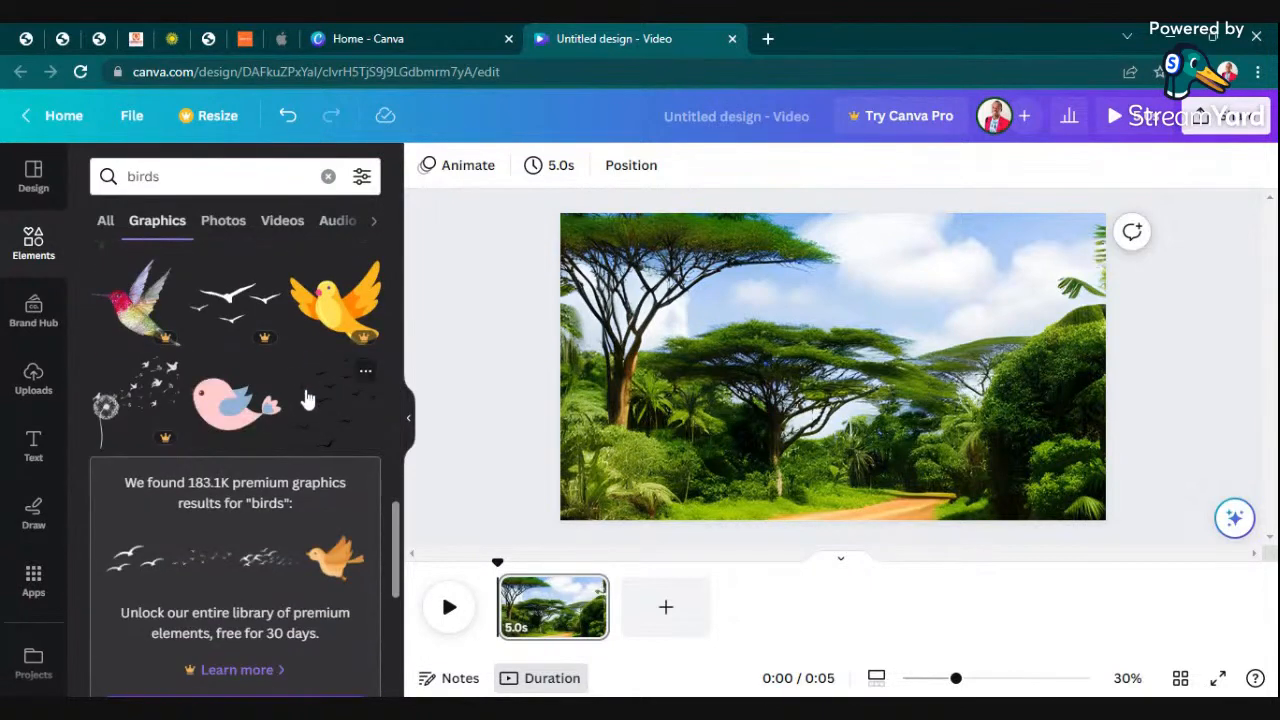
pyautogui.scroll(1, 300, 392)
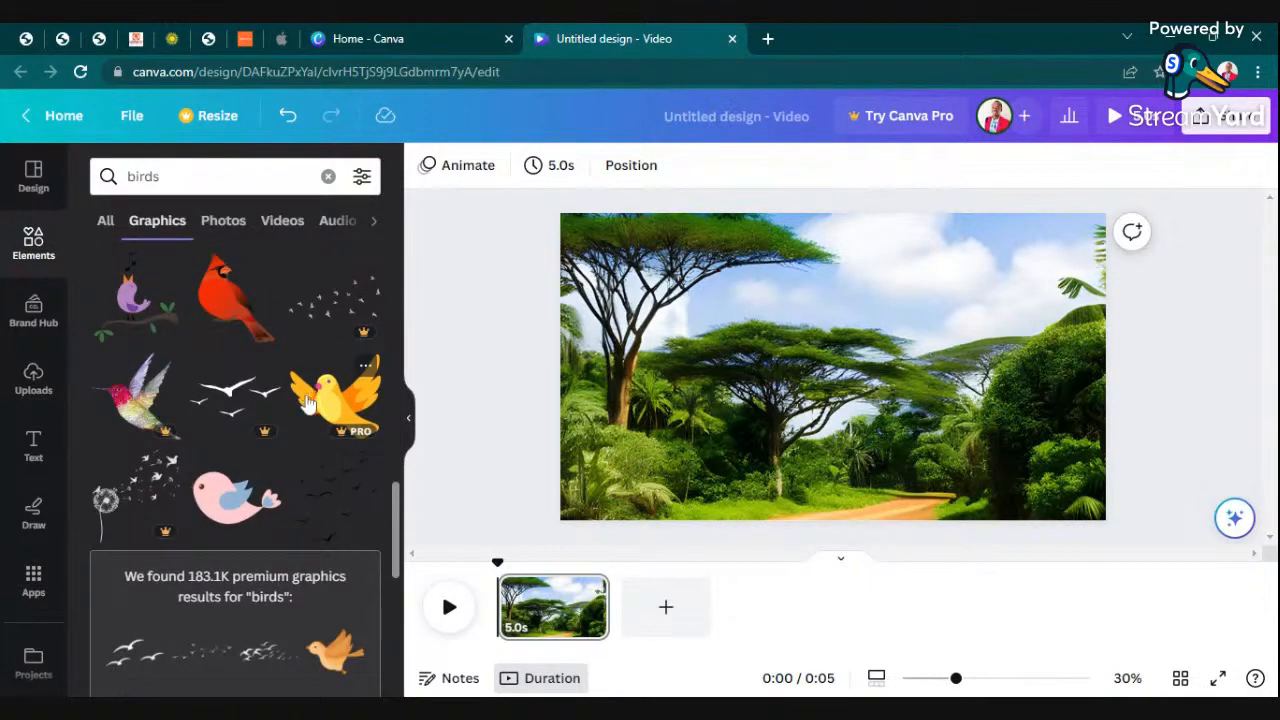
pyautogui.click(232, 500)
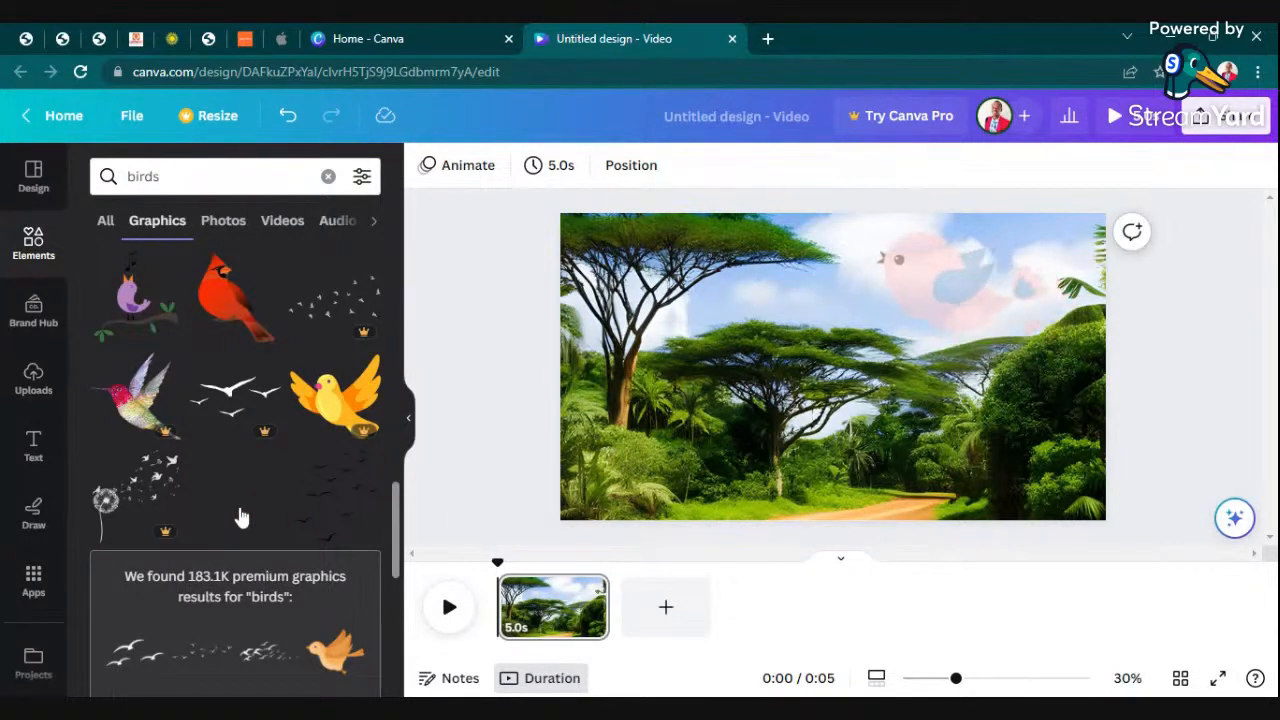
pyautogui.moveTo(1035, 338); pyautogui.dragTo(947, 285)
pyautogui.click(1212, 279)
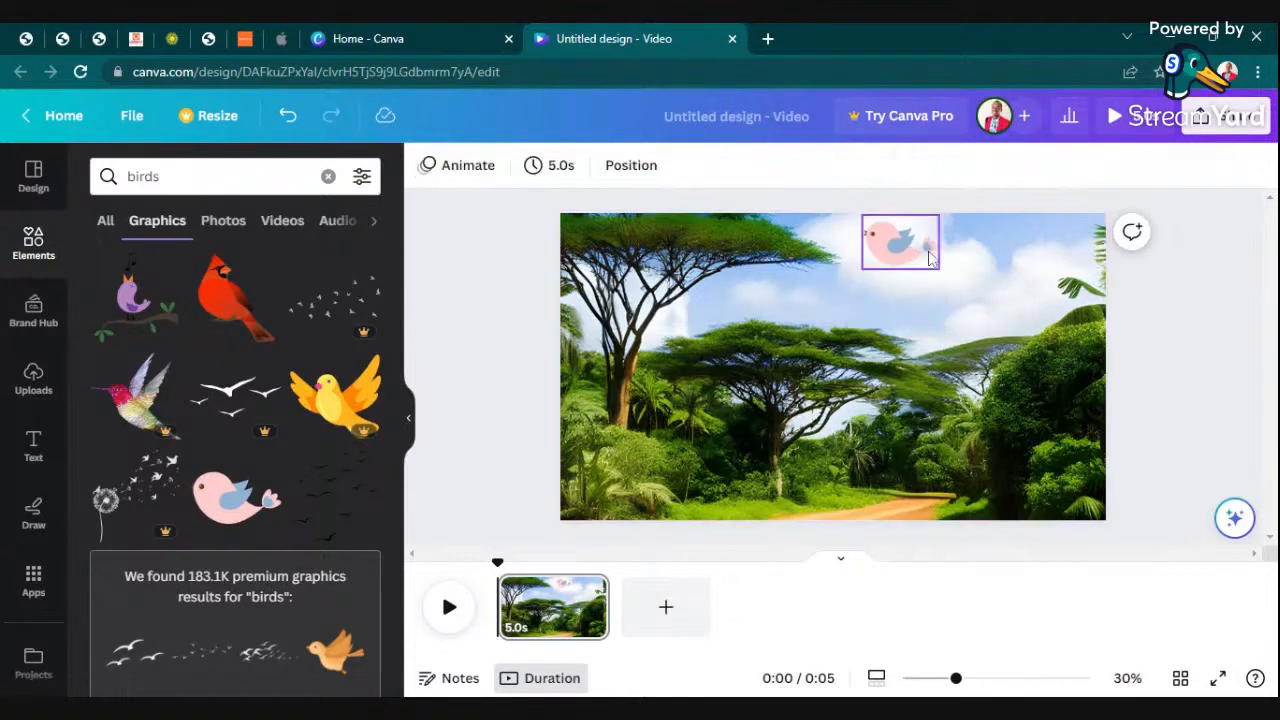
pyautogui.moveTo(896, 245); pyautogui.dragTo(1067, 367)
pyautogui.click(1122, 313)
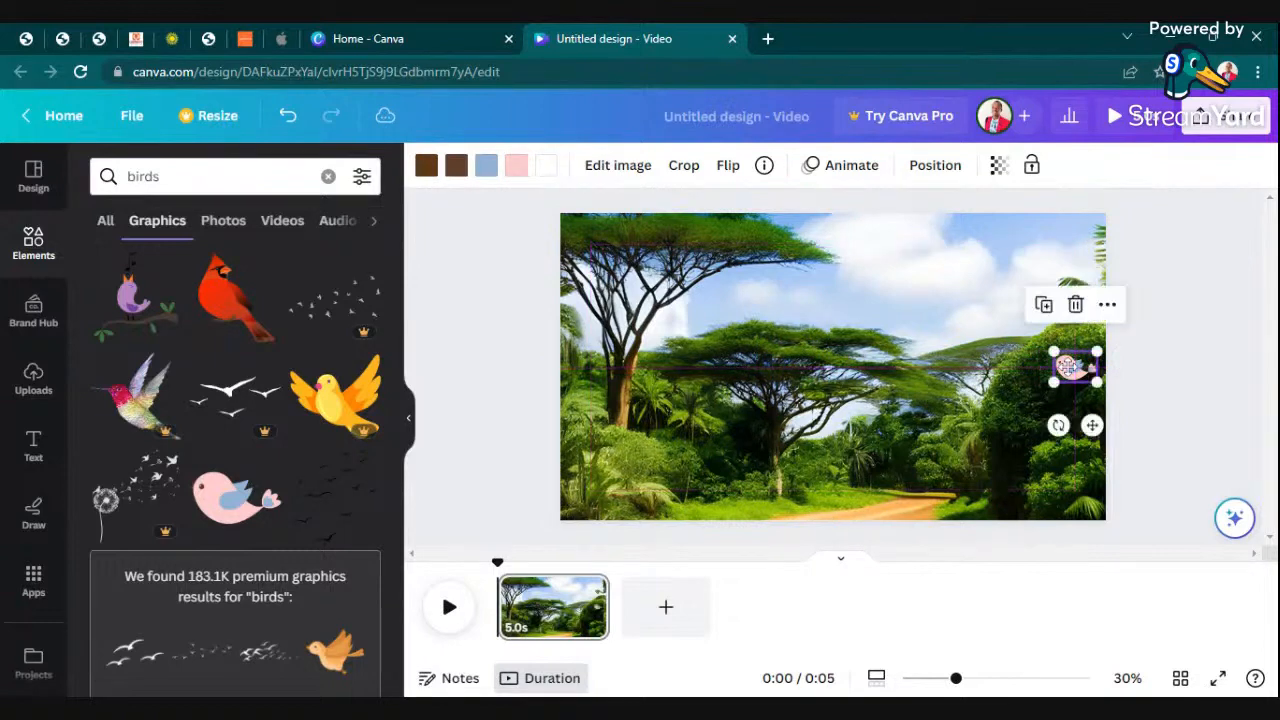
pyautogui.click(1171, 340)
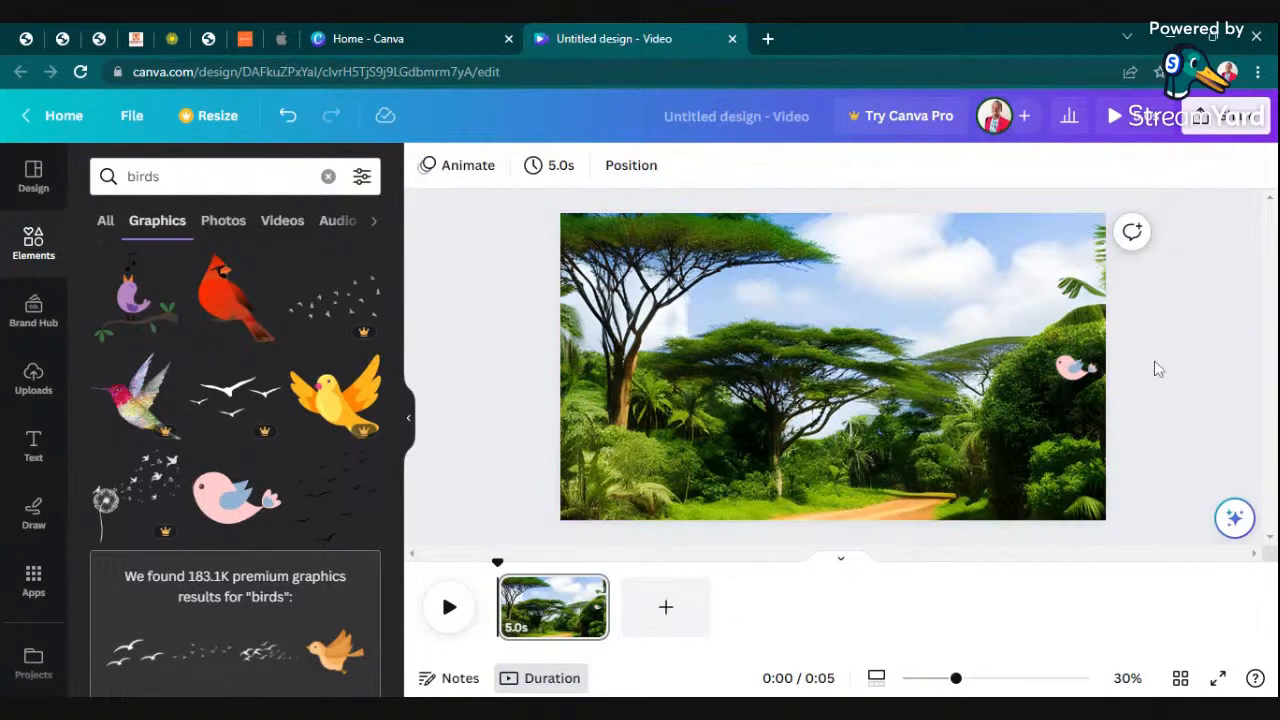
# - Duplicate the small pink bird and place the copy just above and to the left of the original
pyautogui.rightClick(1070, 370)
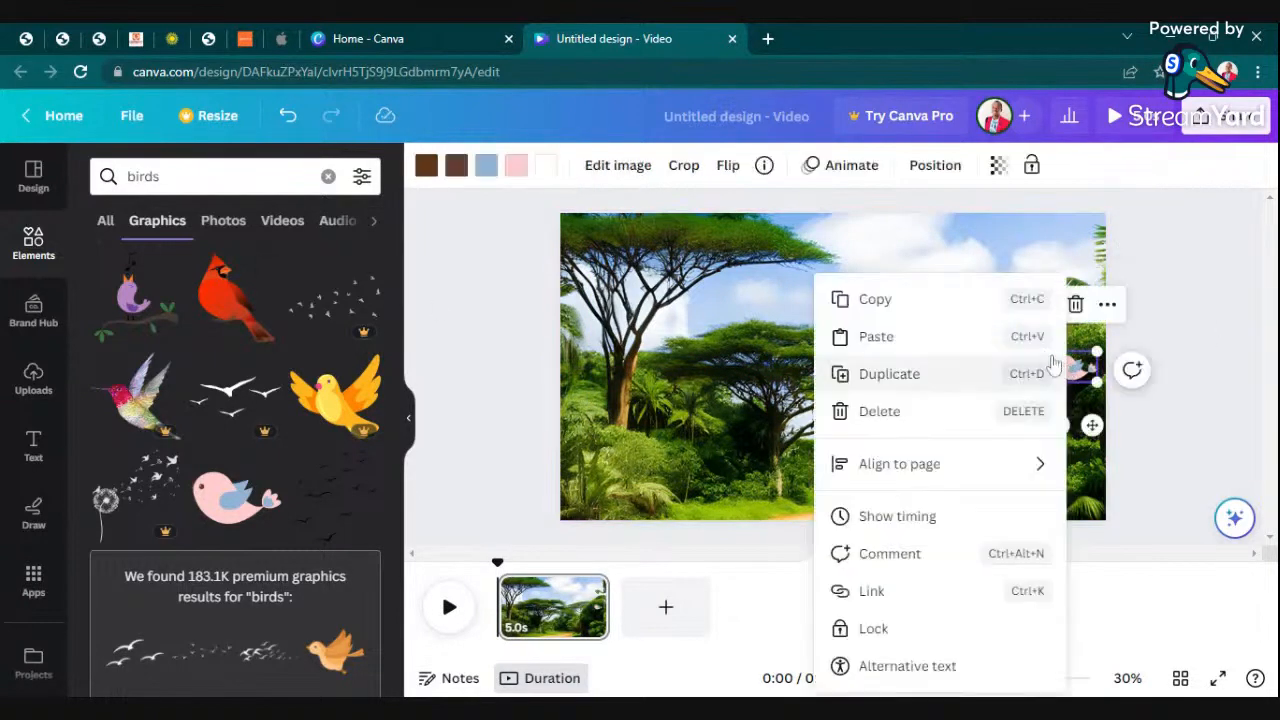
pyautogui.click(920, 371)
pyautogui.moveTo(1057, 372); pyautogui.dragTo(1018, 352)
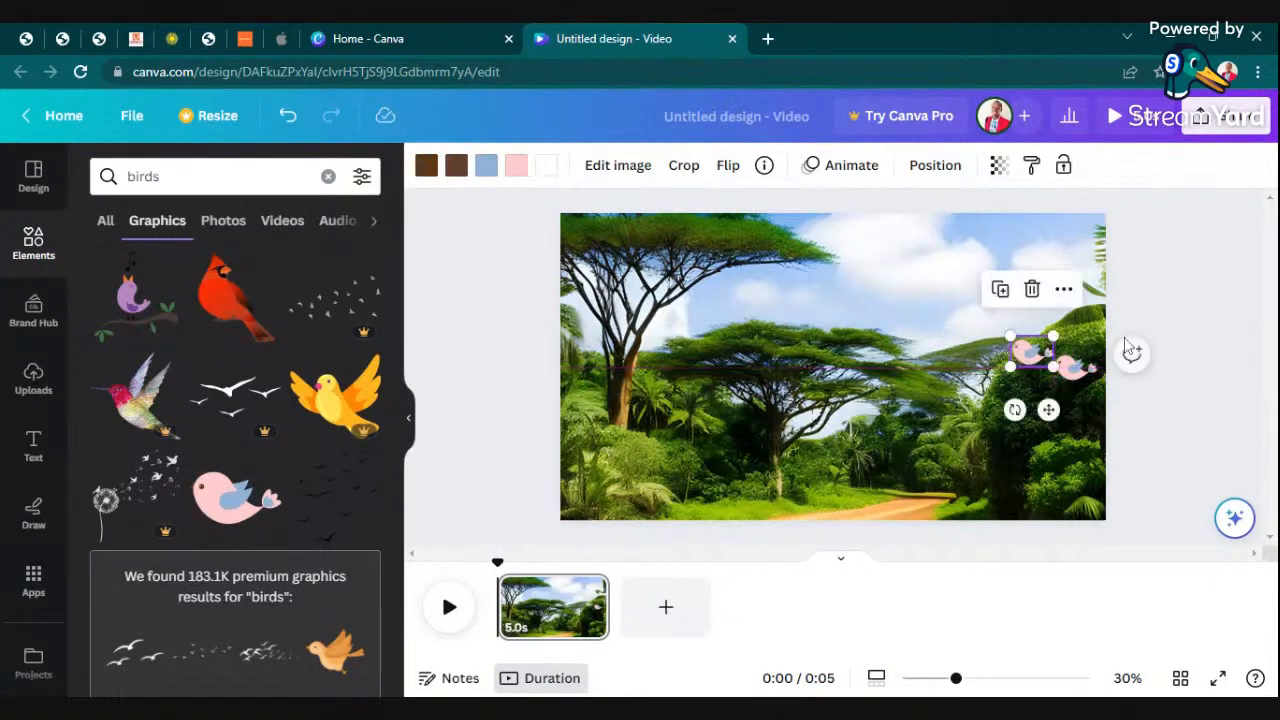
# - Duplicate the upper pink bird, shrink the copy, and place it just left of the other two birds
pyautogui.click(1160, 344)
pyautogui.rightClick(1033, 362)
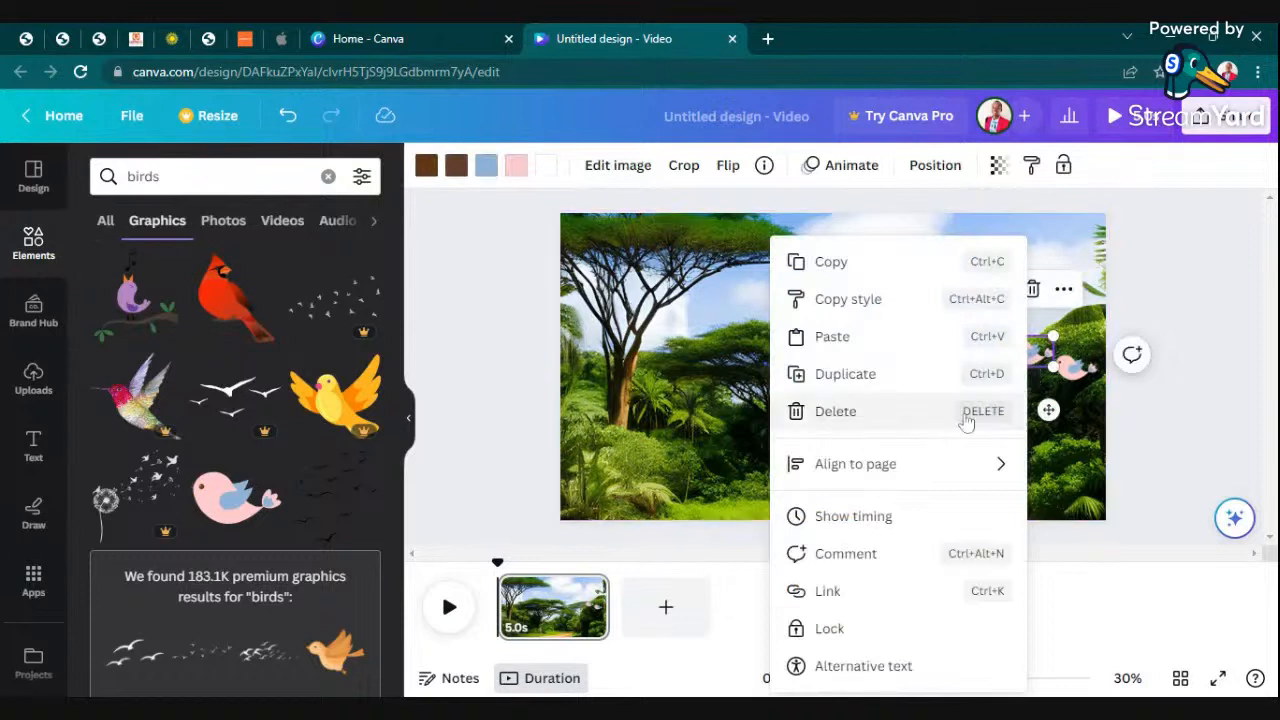
pyautogui.click(848, 374)
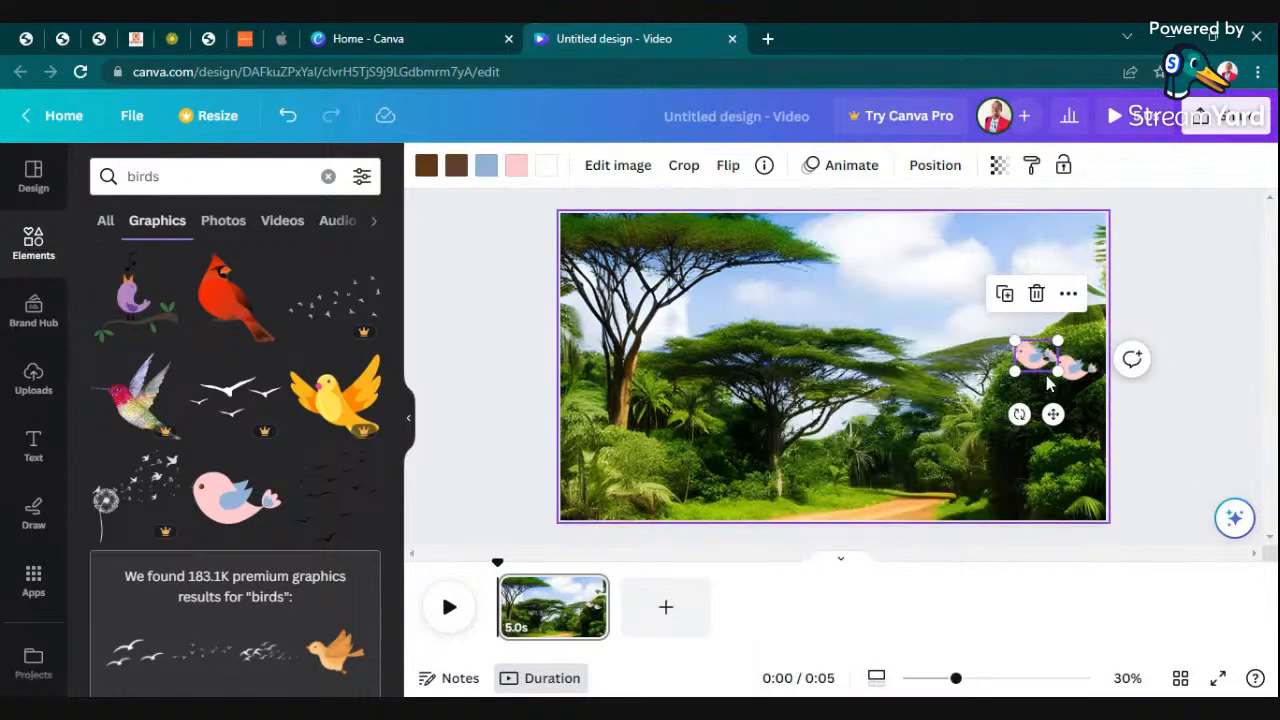
pyautogui.moveTo(1030, 355); pyautogui.dragTo(1050, 390)
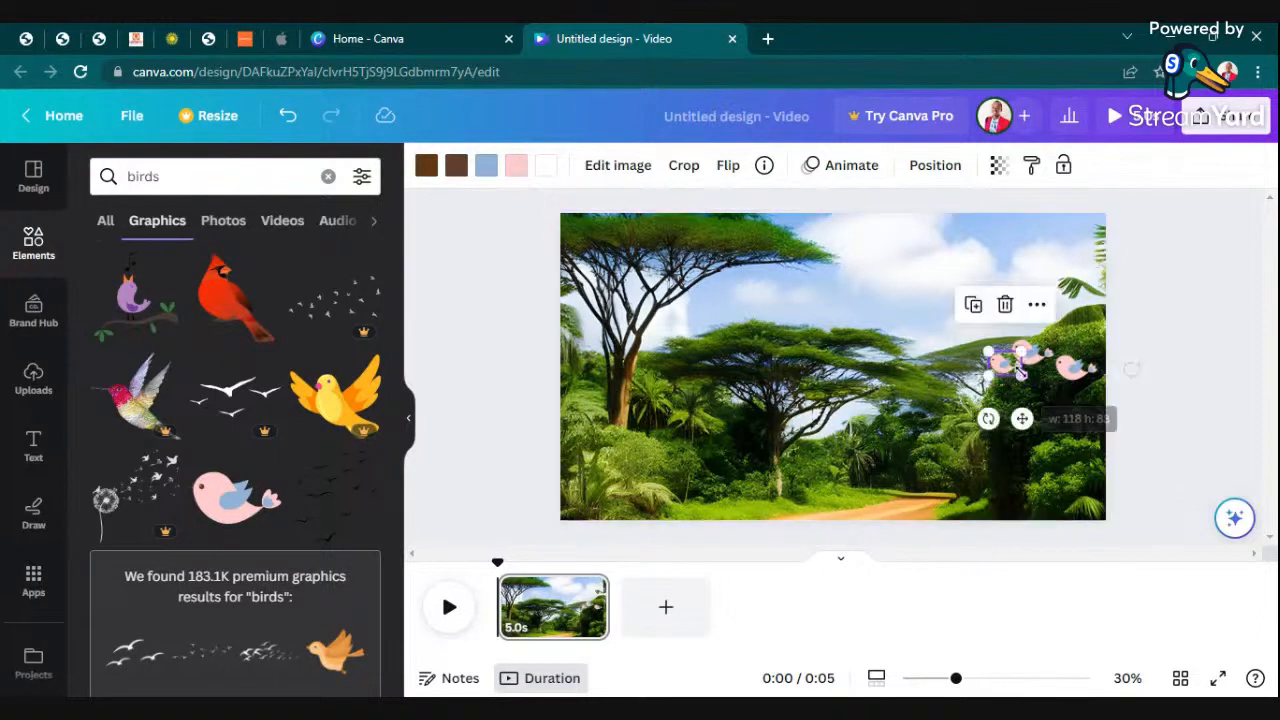
pyautogui.click(1190, 347)
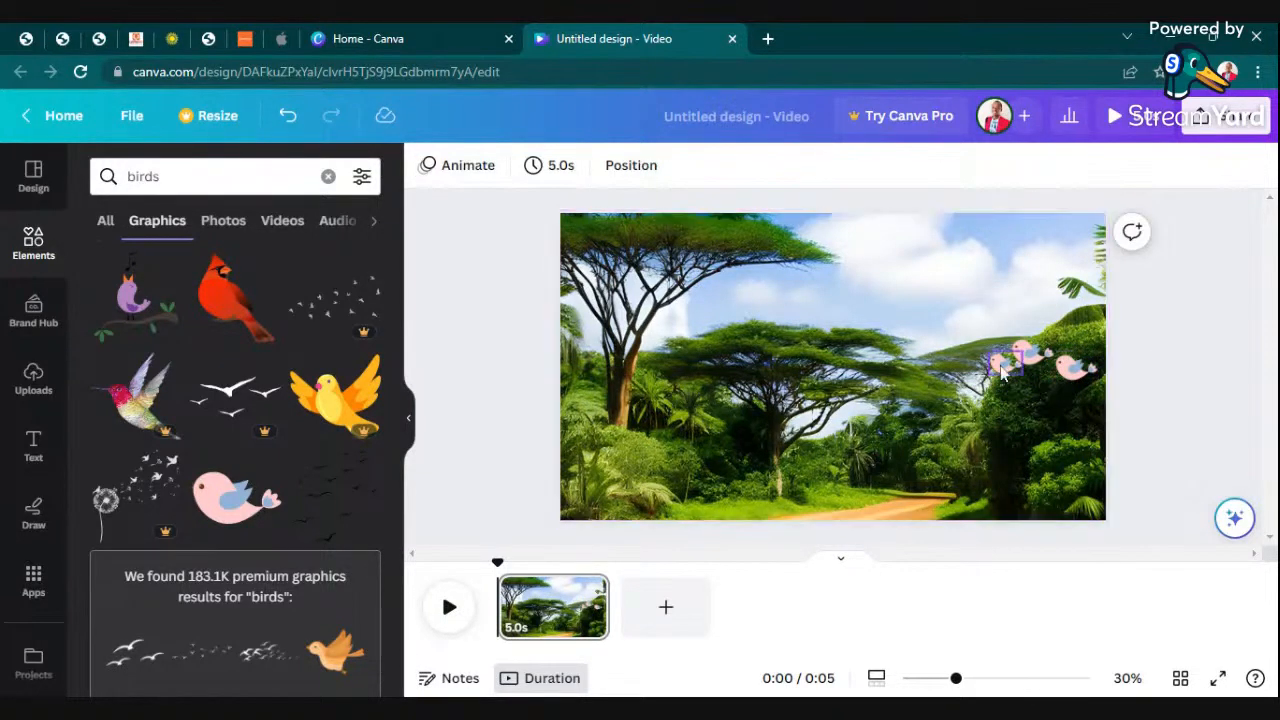
# - Animate all three pink birds together along a custom path flying leftward across the trees, and preview the scene
pyautogui.click(958, 312)
pyautogui.moveTo(960, 313); pyautogui.dragTo(1110, 408)
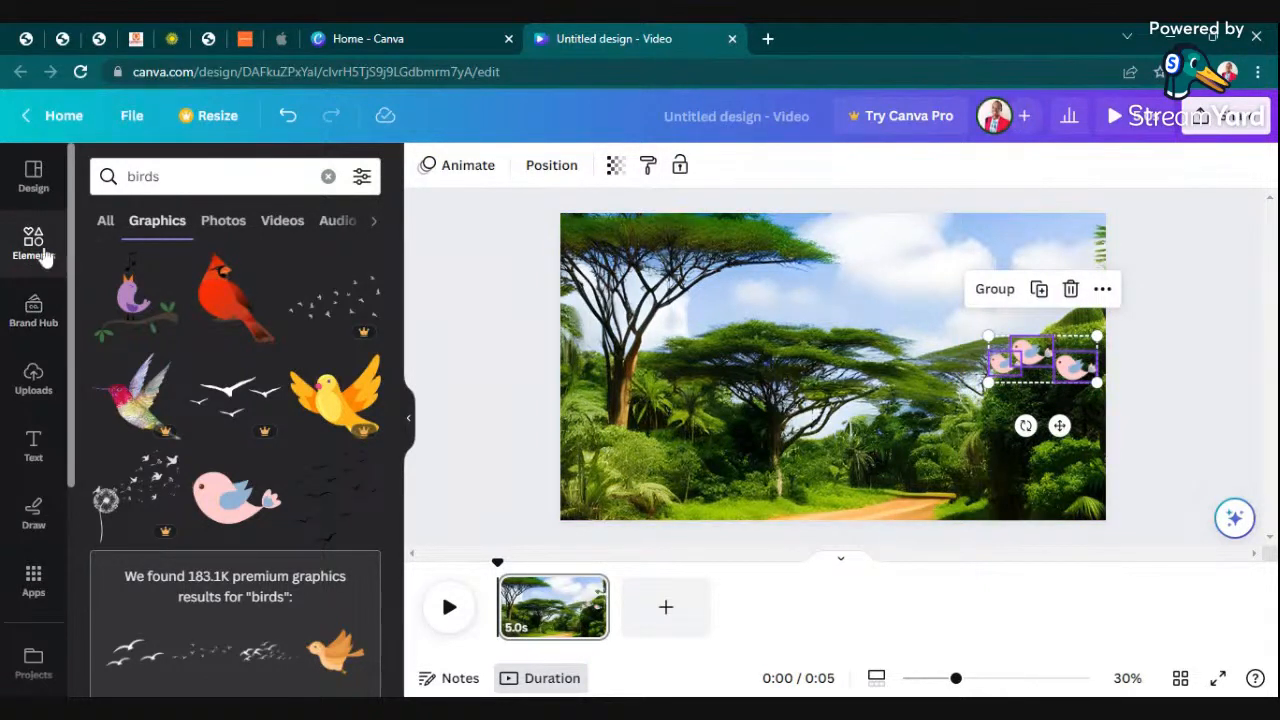
pyautogui.click(446, 170)
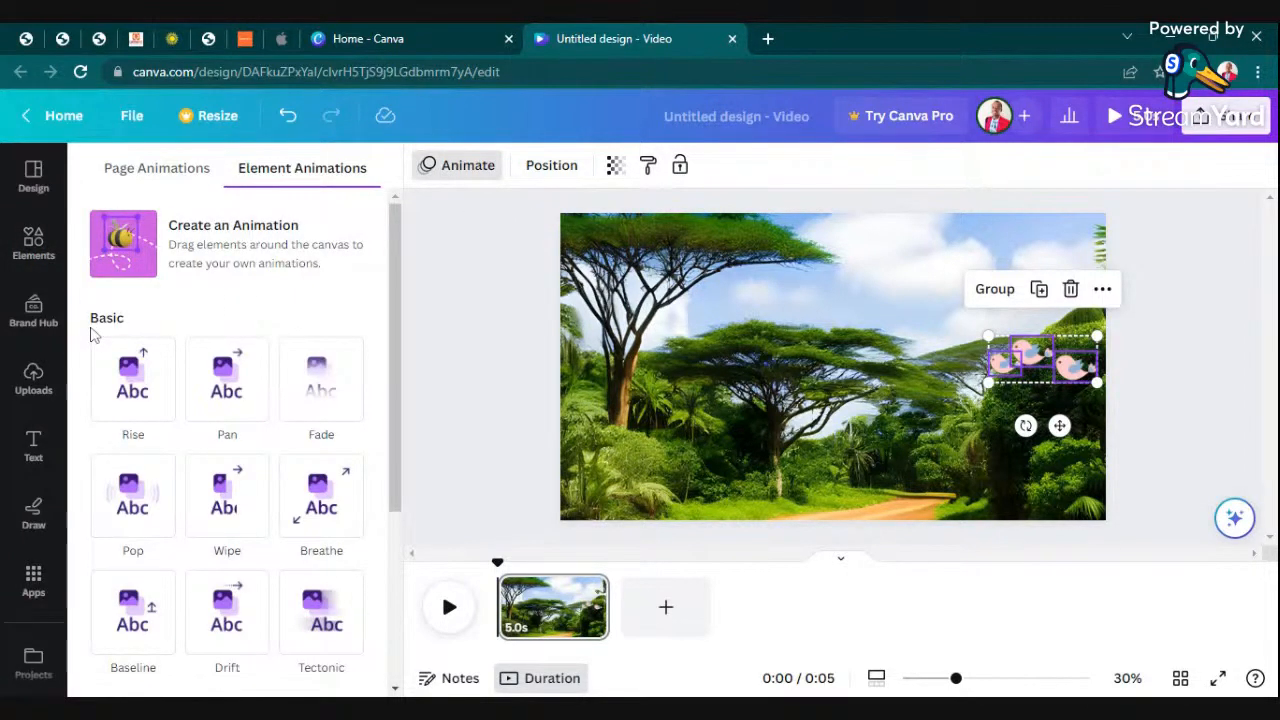
pyautogui.click(123, 243)
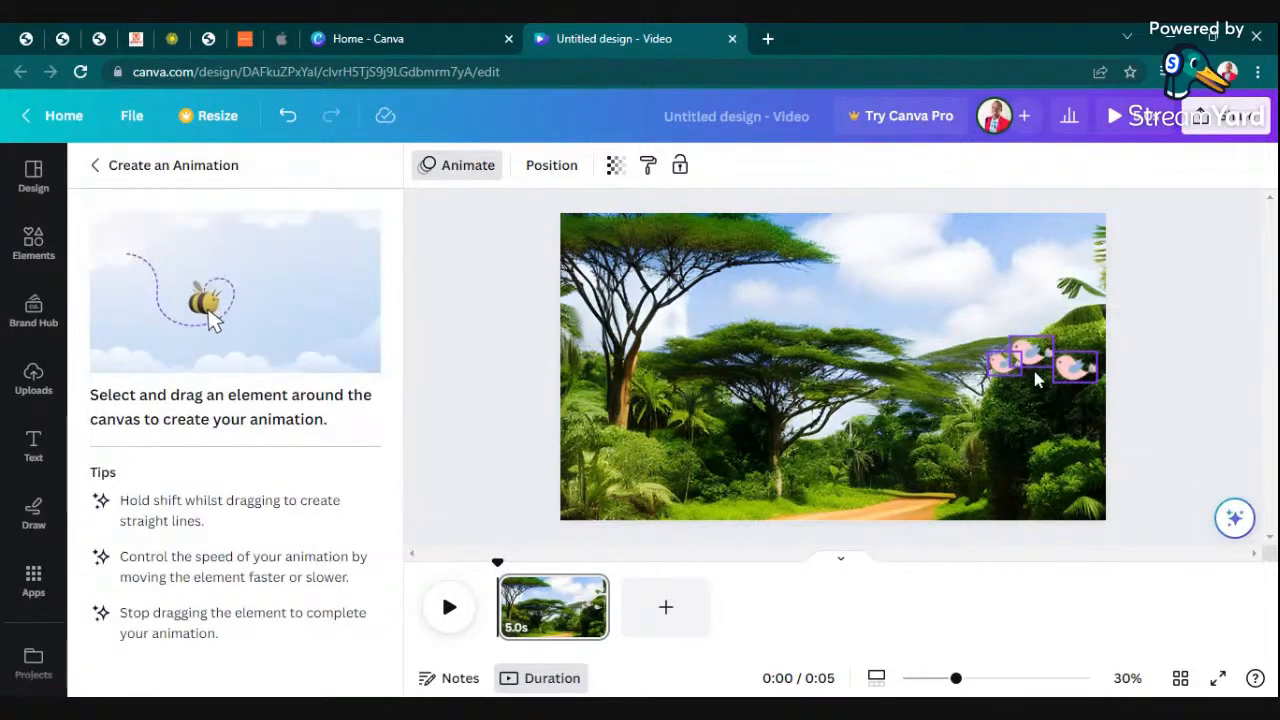
pyautogui.moveTo(1063, 370); pyautogui.dragTo(957, 326)
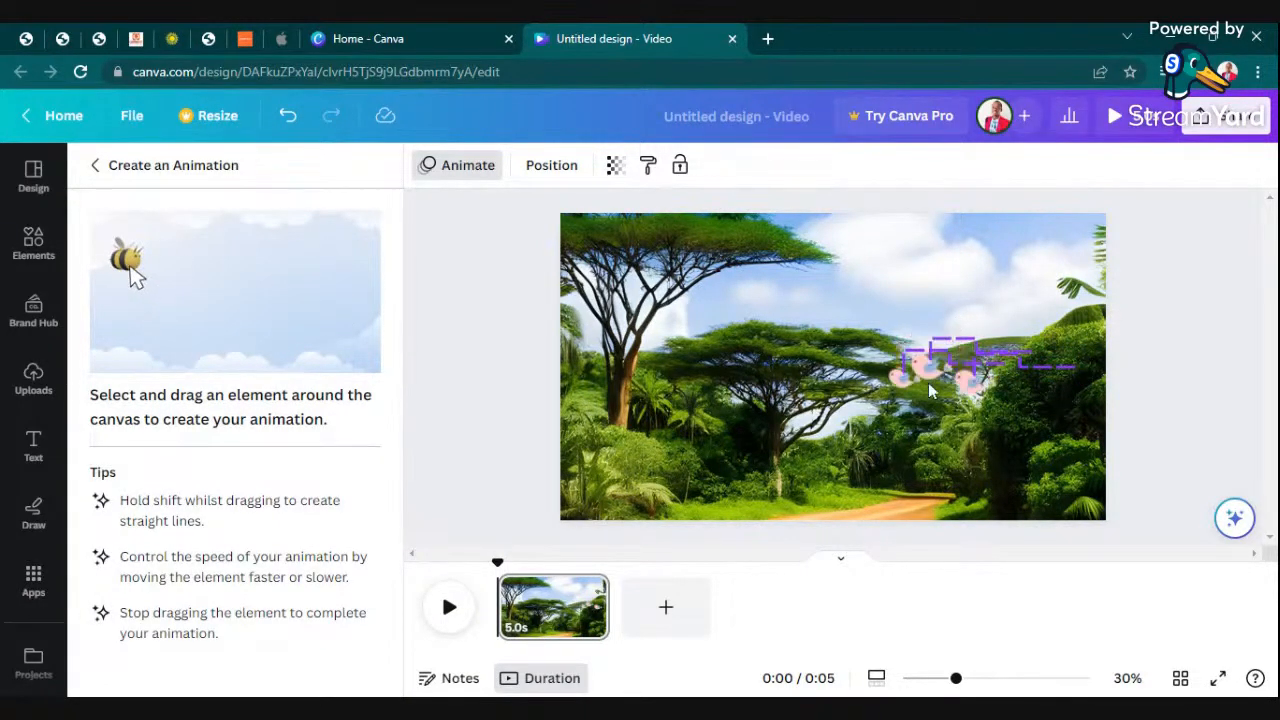
pyautogui.moveTo(930, 386)
pyautogui.mouseDown()
pyautogui.moveTo(854, 412)
pyautogui.moveTo(825, 343)
pyautogui.moveTo(769, 318)
pyautogui.moveTo(732, 346)
pyautogui.moveTo(705, 402)
pyautogui.moveTo(681, 407)
pyautogui.moveTo(654, 389)
pyautogui.moveTo(655, 330)
pyautogui.mouseUp()
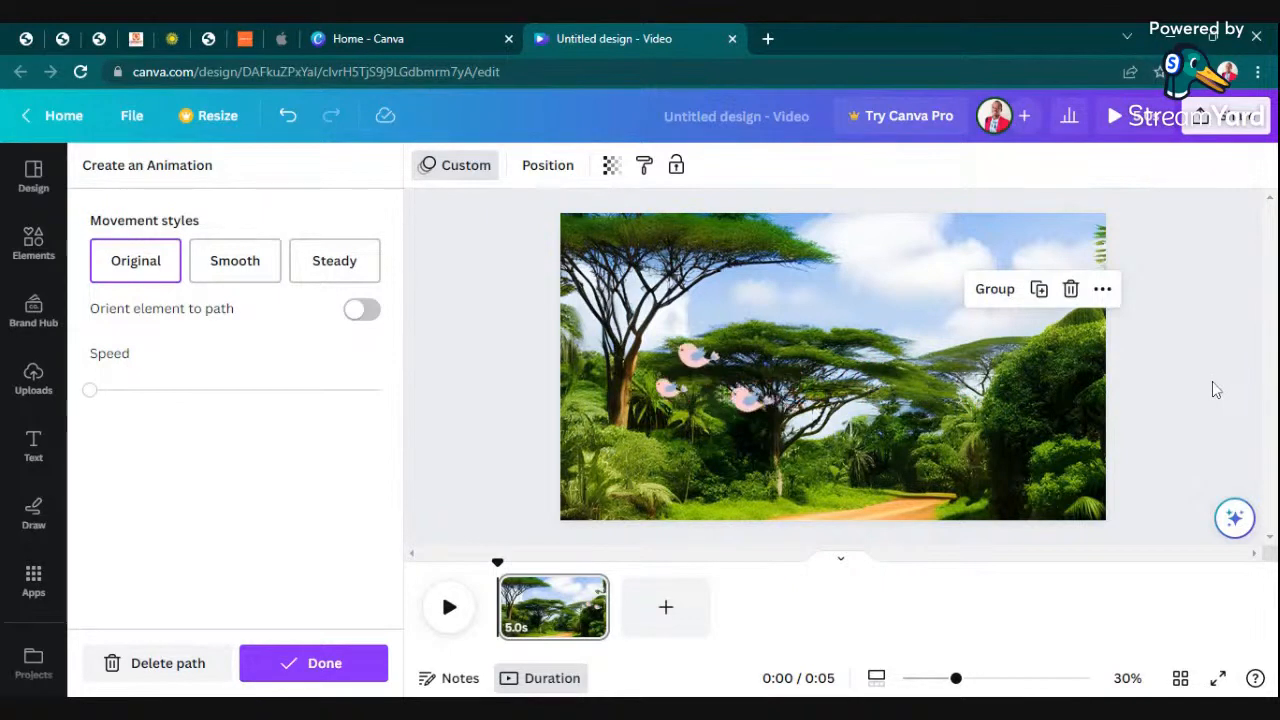
pyautogui.click(1237, 346)
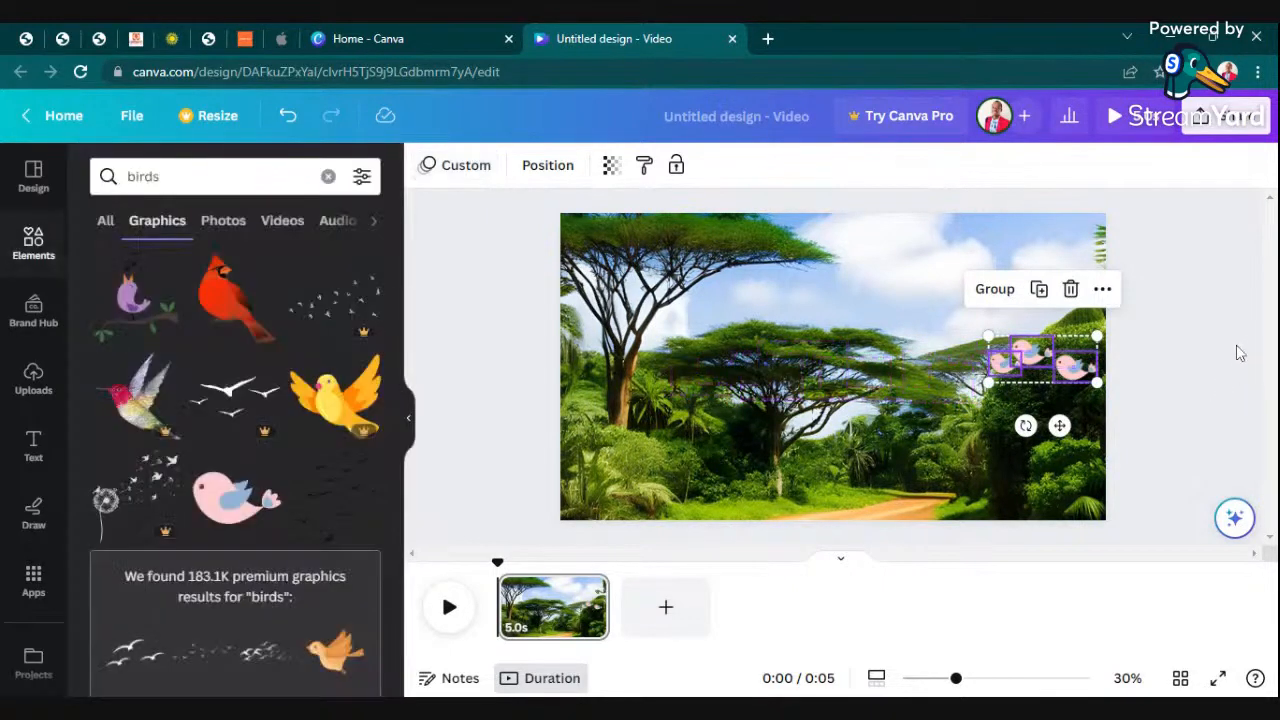
pyautogui.click(1230, 361)
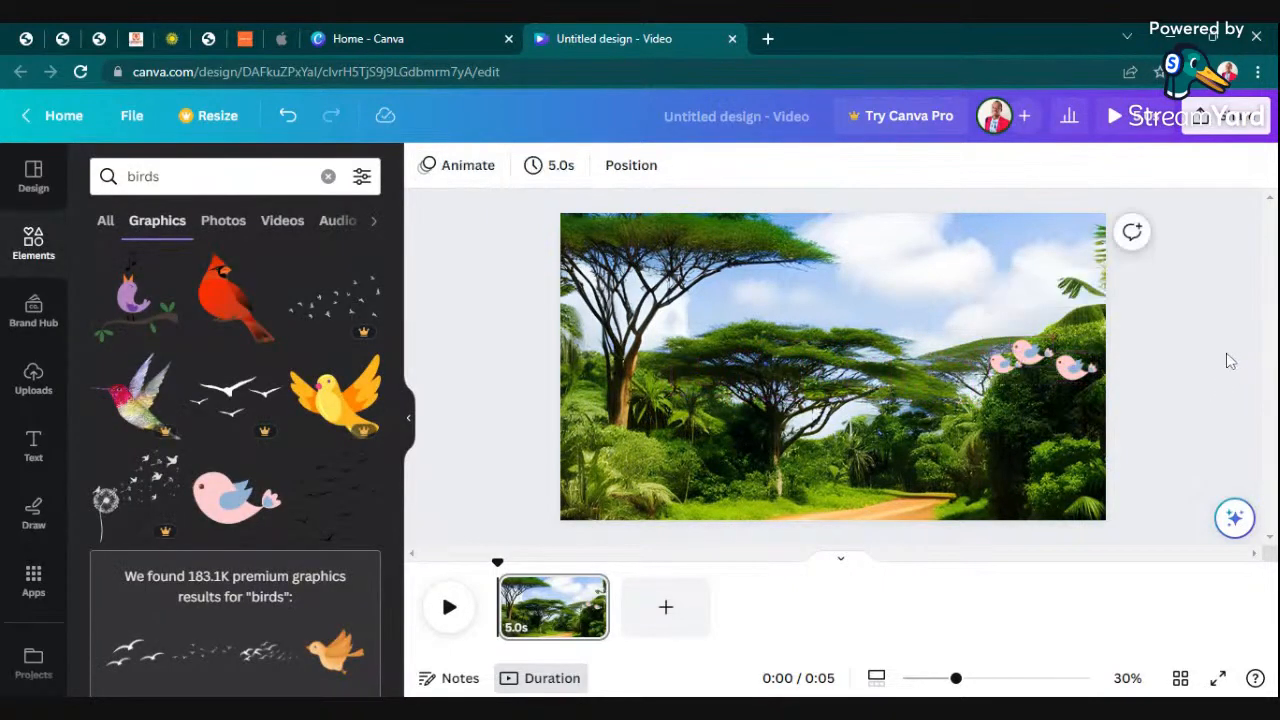
pyautogui.click(1120, 122)
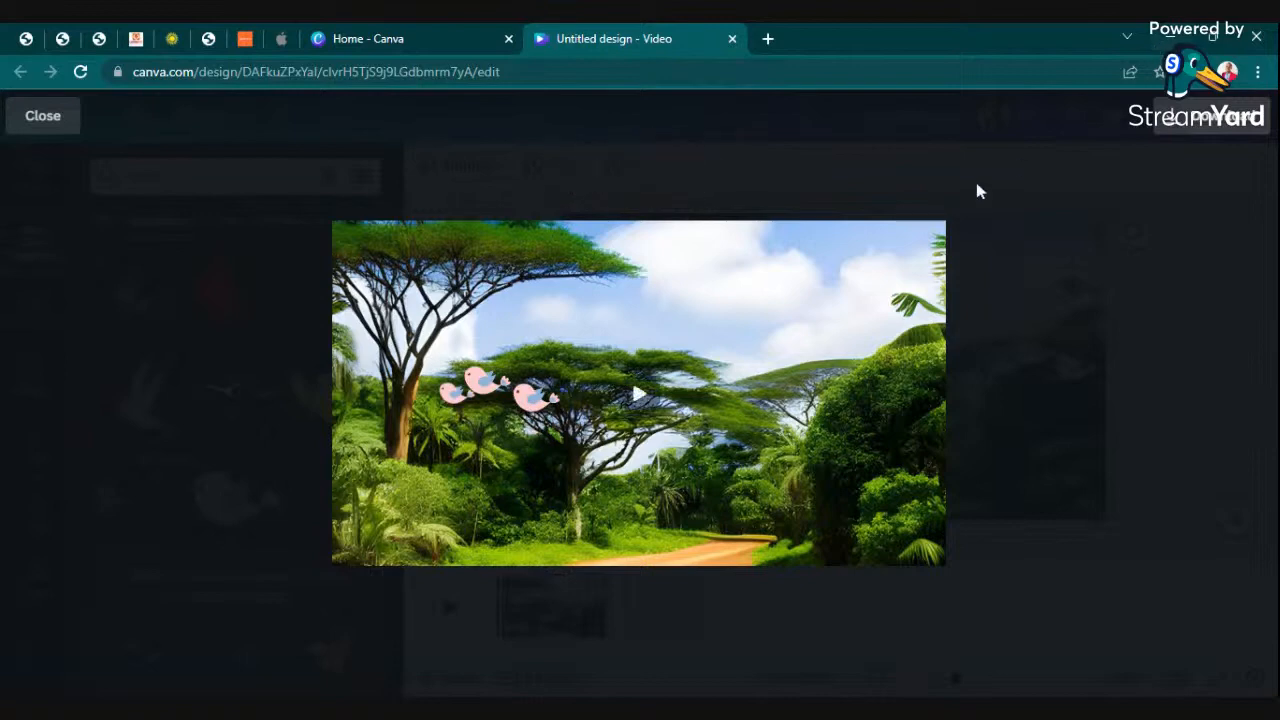
pyautogui.click(58, 120)
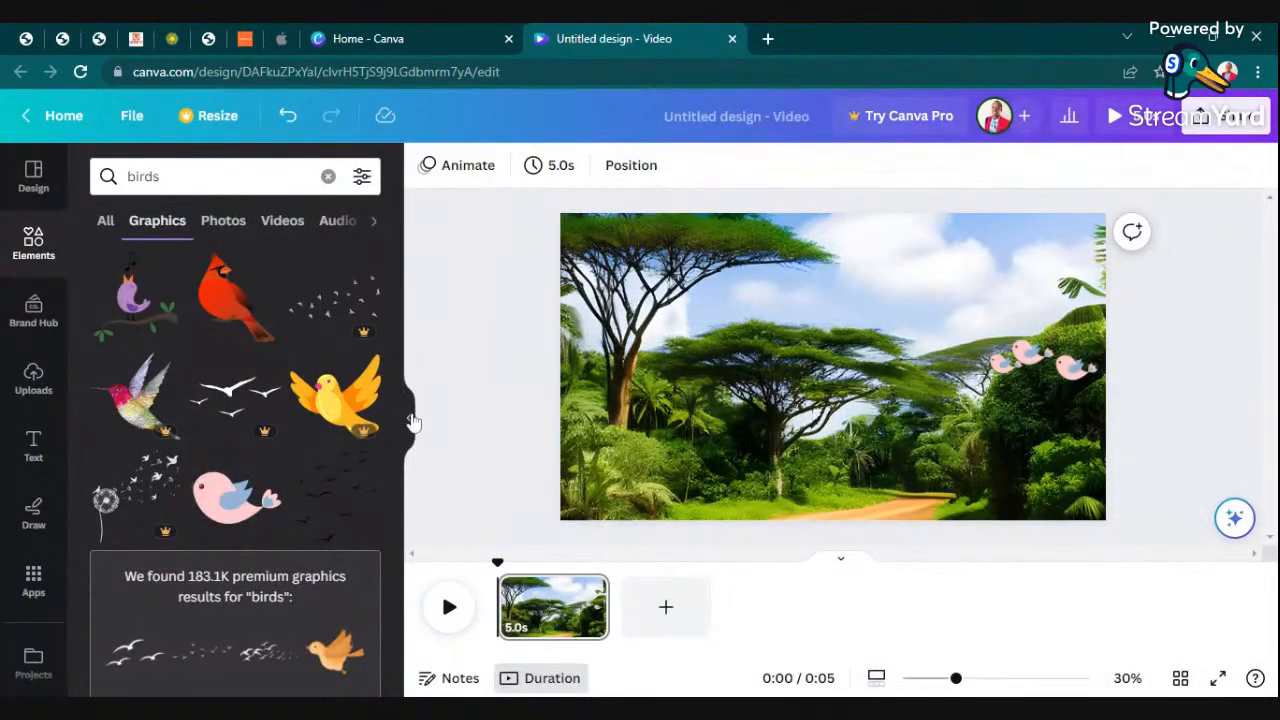
# - Search the audio library for "birds", narrow it to "Birds chirping", and look through the tracks for a free one
pyautogui.click(411, 422)
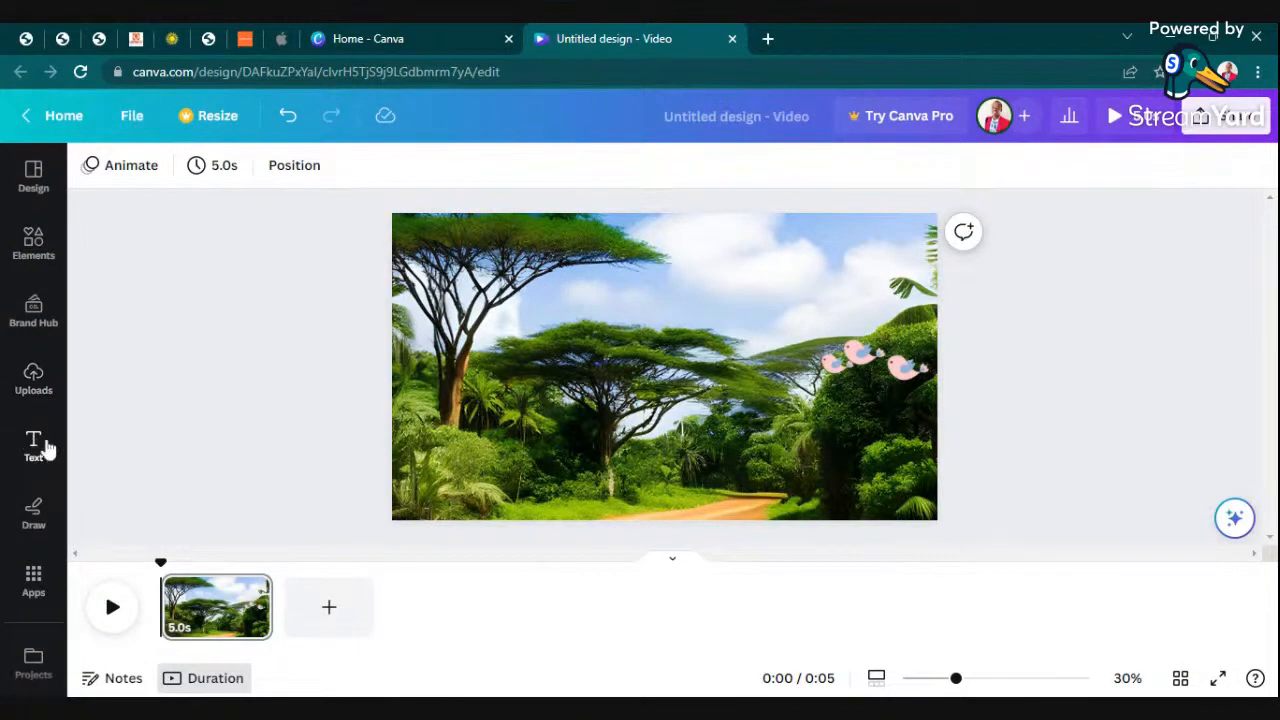
pyautogui.scroll(-3, 30, 443)
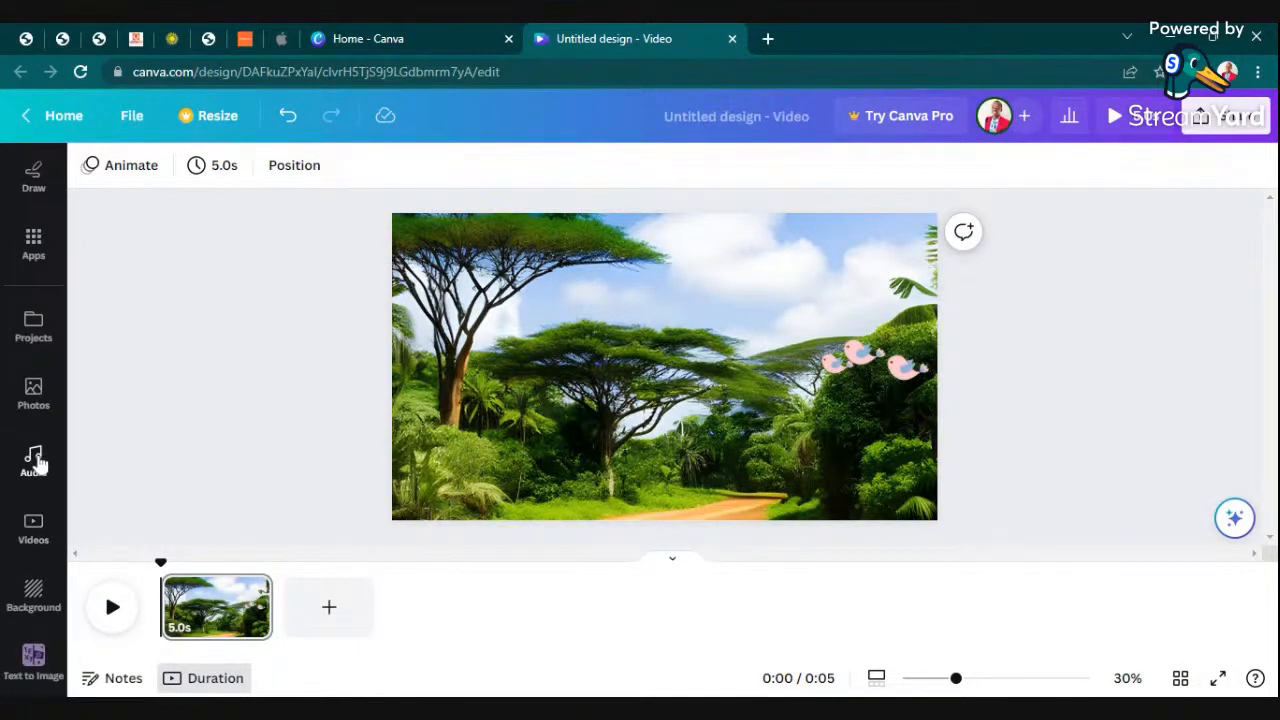
pyautogui.click(33, 460)
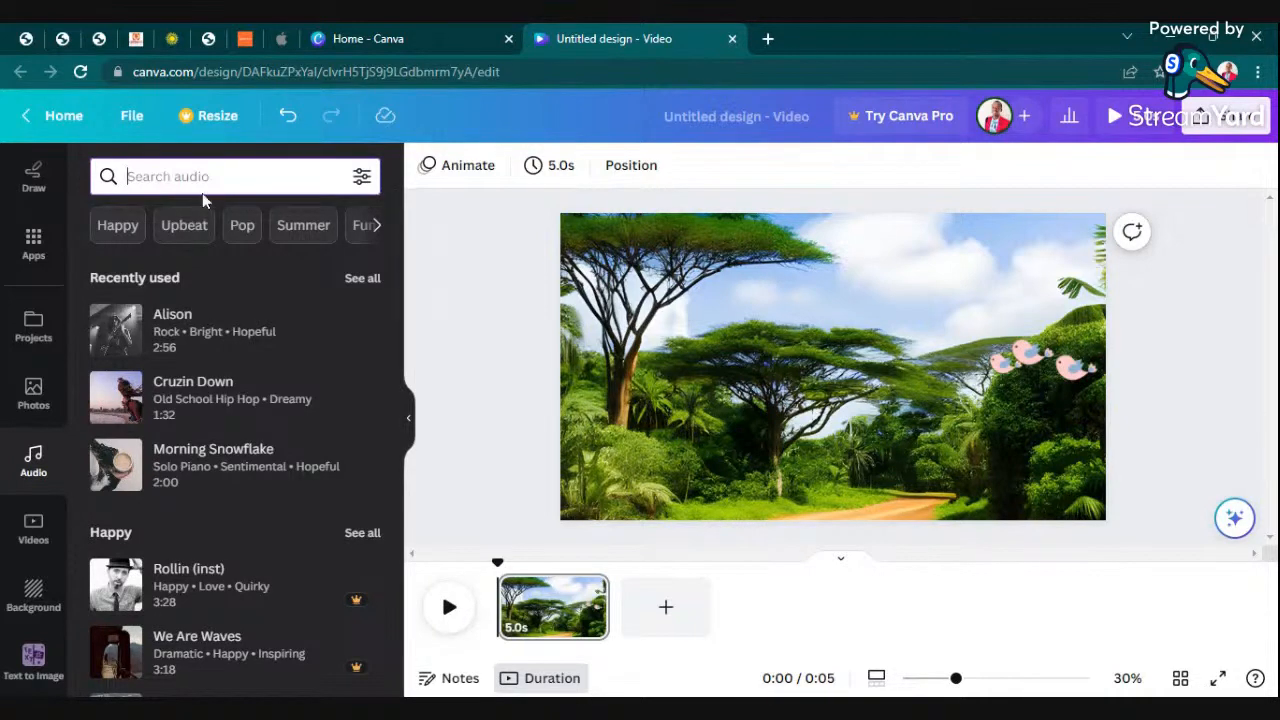
pyautogui.write('birds')
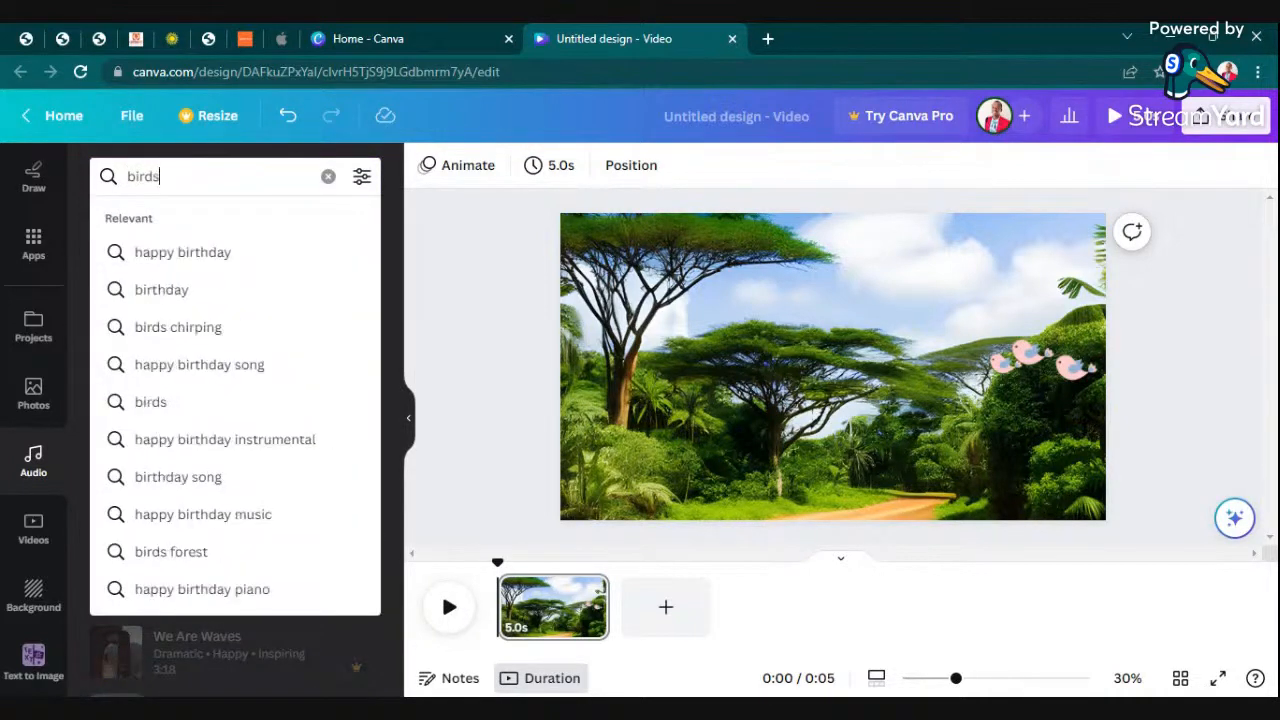
pyautogui.press('Return')
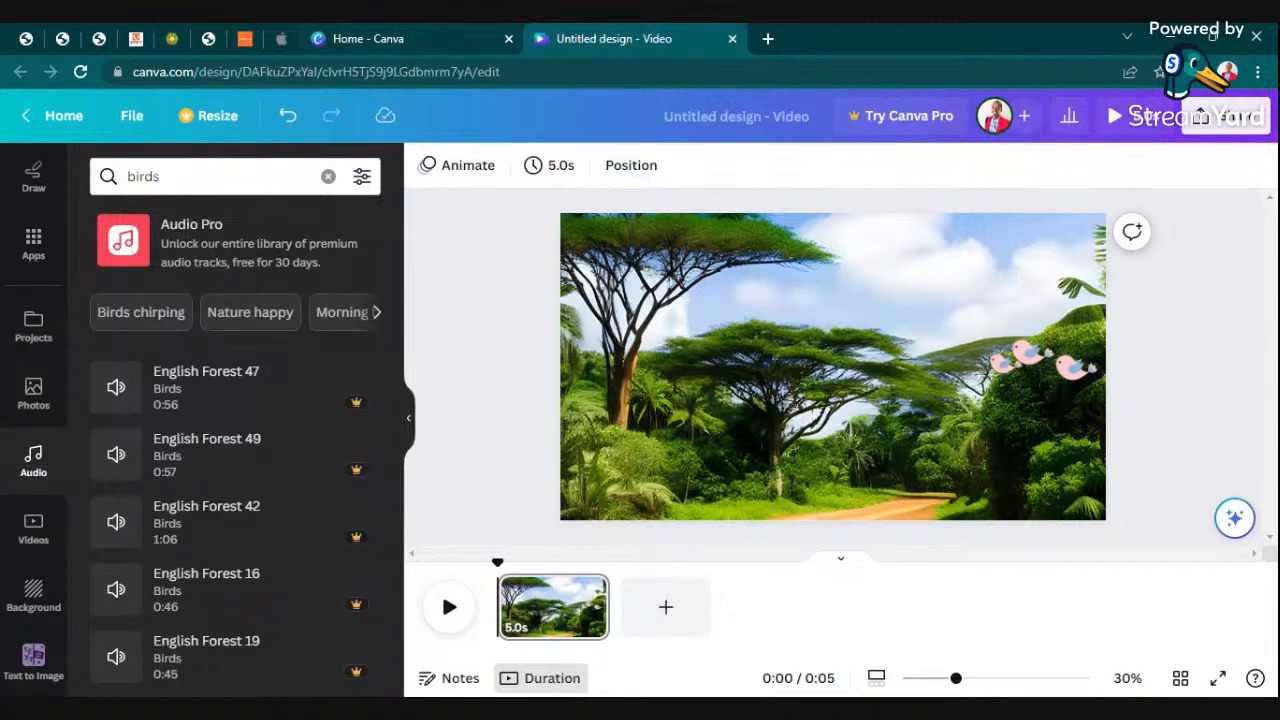
pyautogui.click(137, 312)
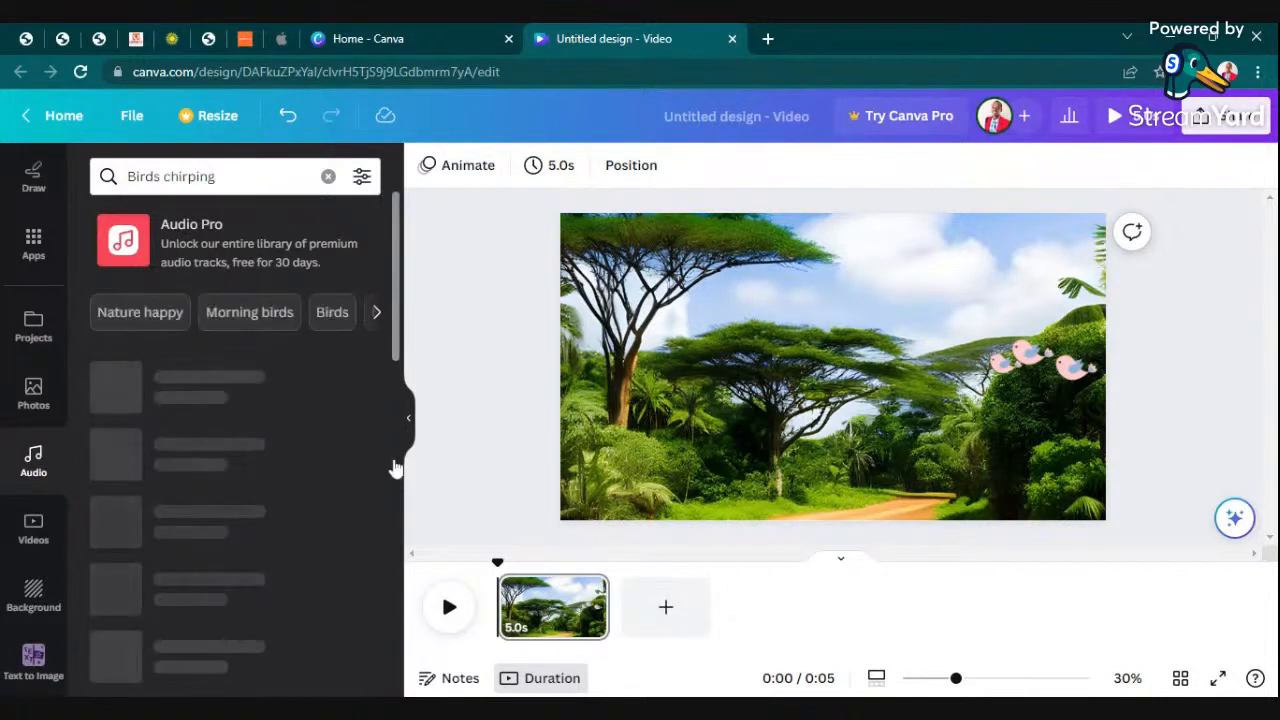
pyautogui.scroll(-10, 229, 449)
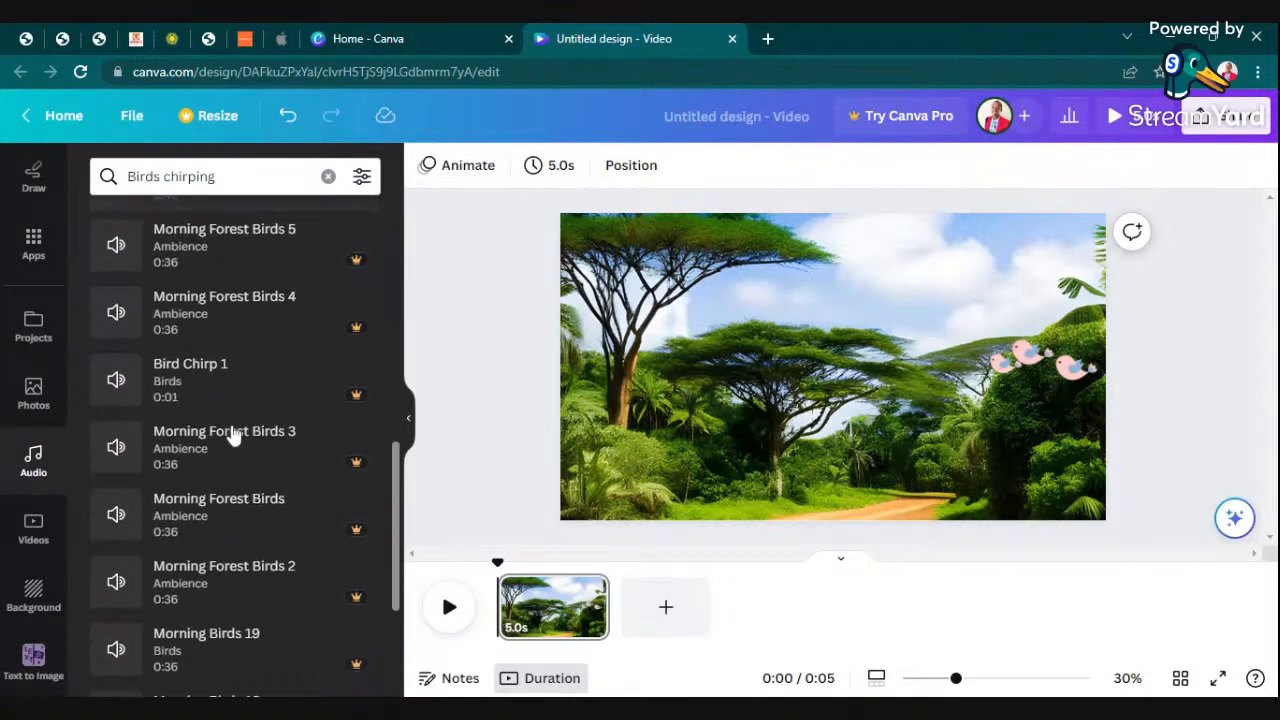
pyautogui.scroll(-10, 231, 437)
pyautogui.scroll(3, 323, 455)
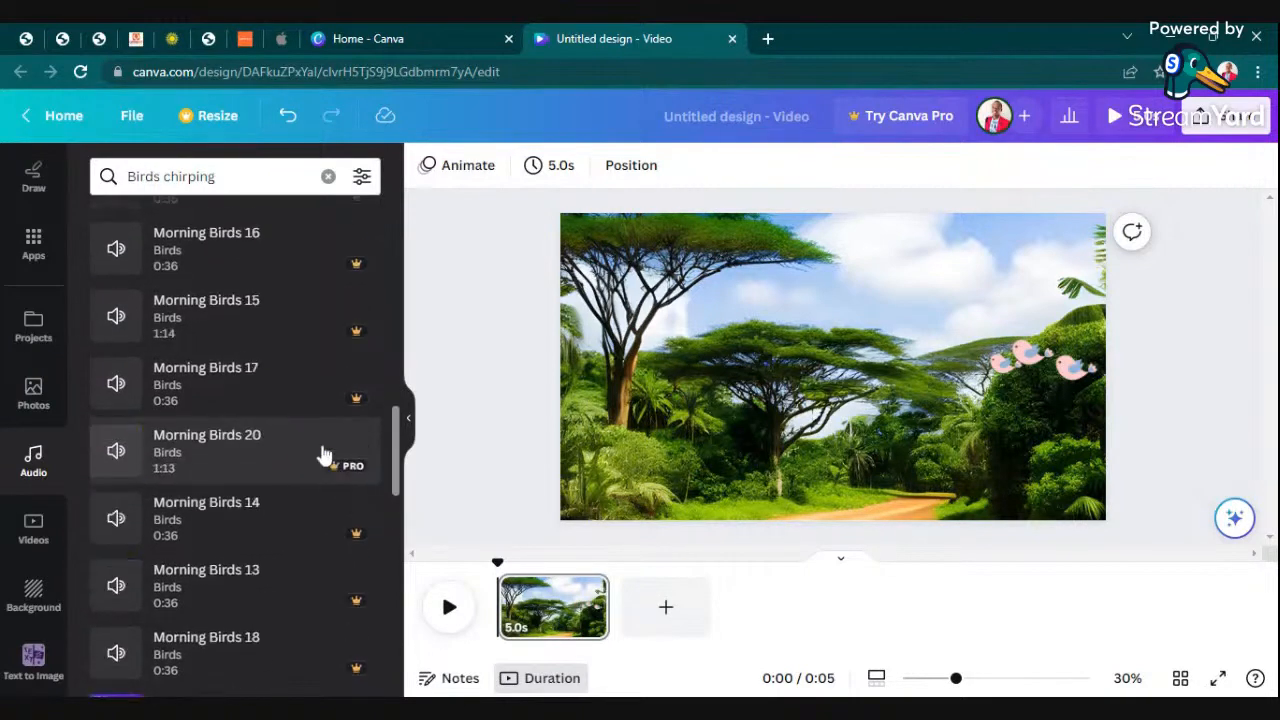
pyautogui.scroll(15, 251, 380)
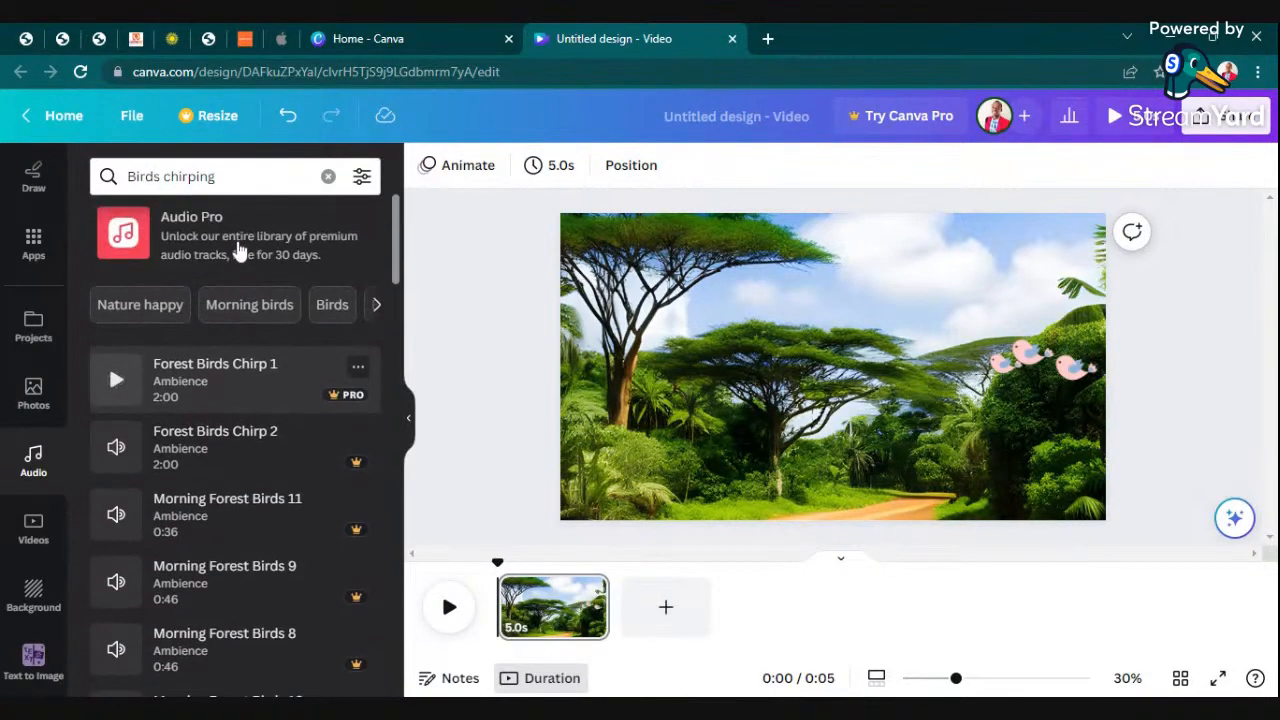
# - Clear the bird sound search and browse the audio library's Calm category for a suitable track
pyautogui.click(328, 177)
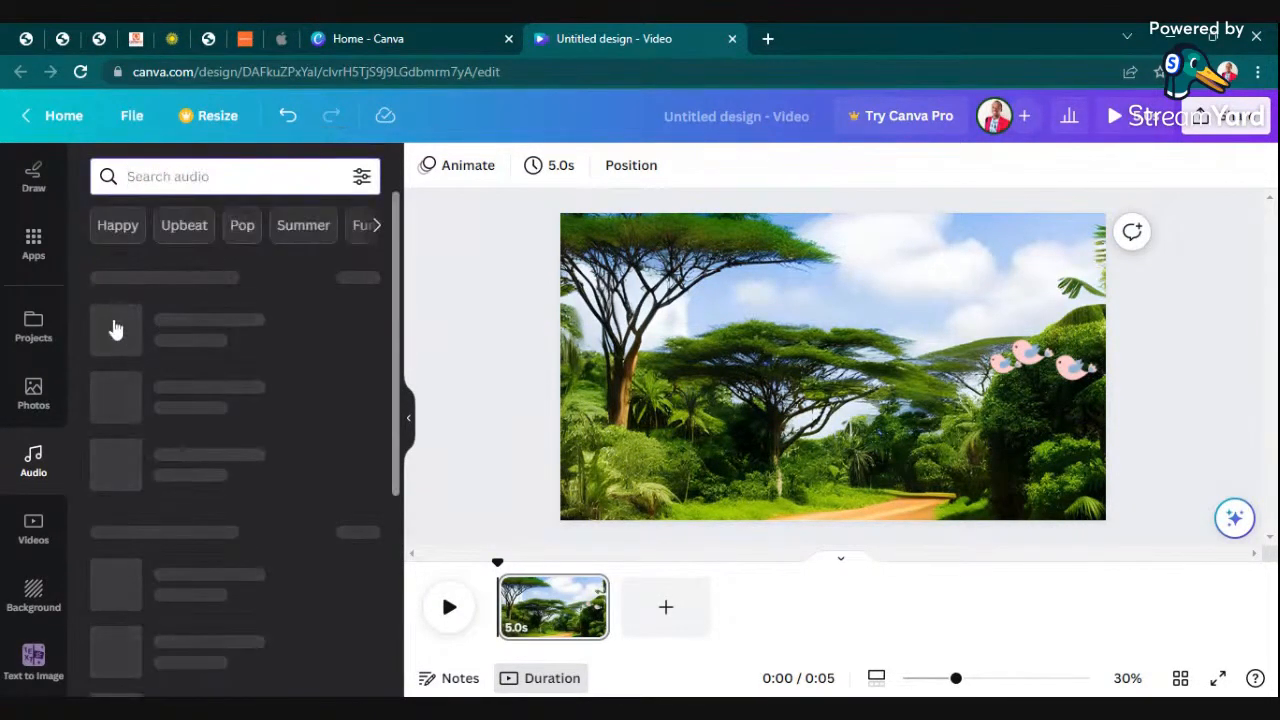
pyautogui.click(372, 225)
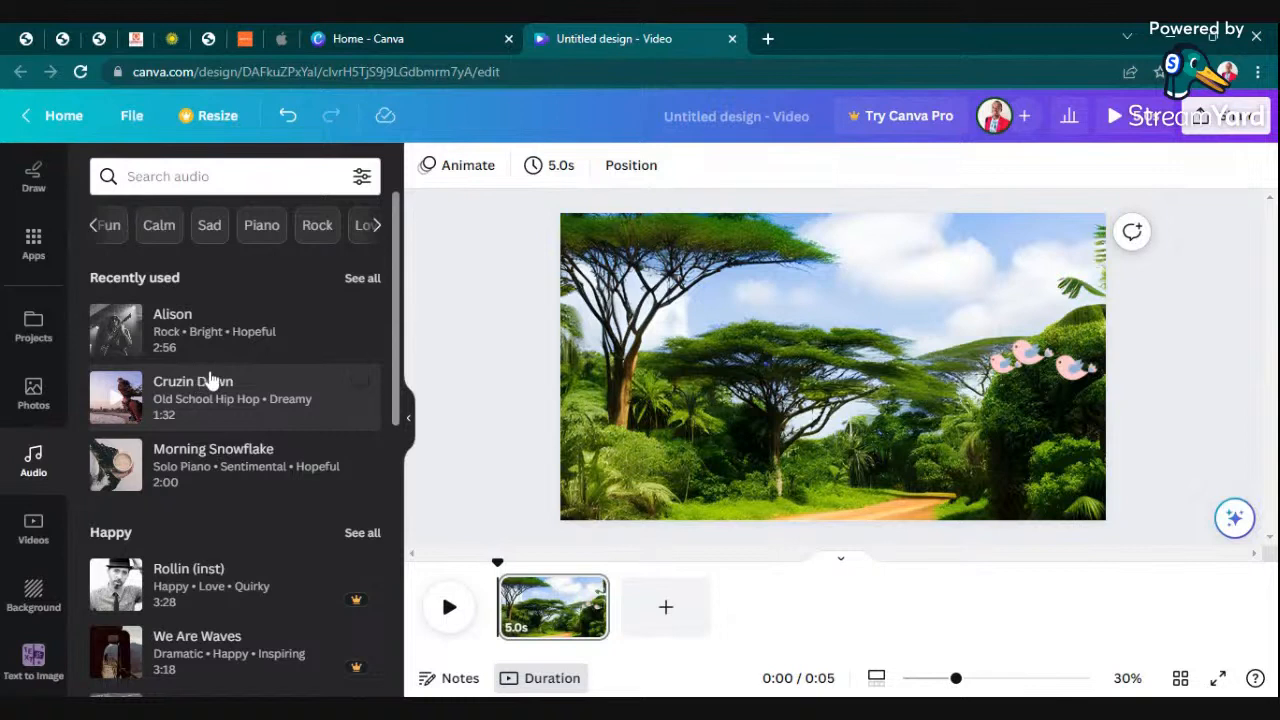
pyautogui.click(103, 227)
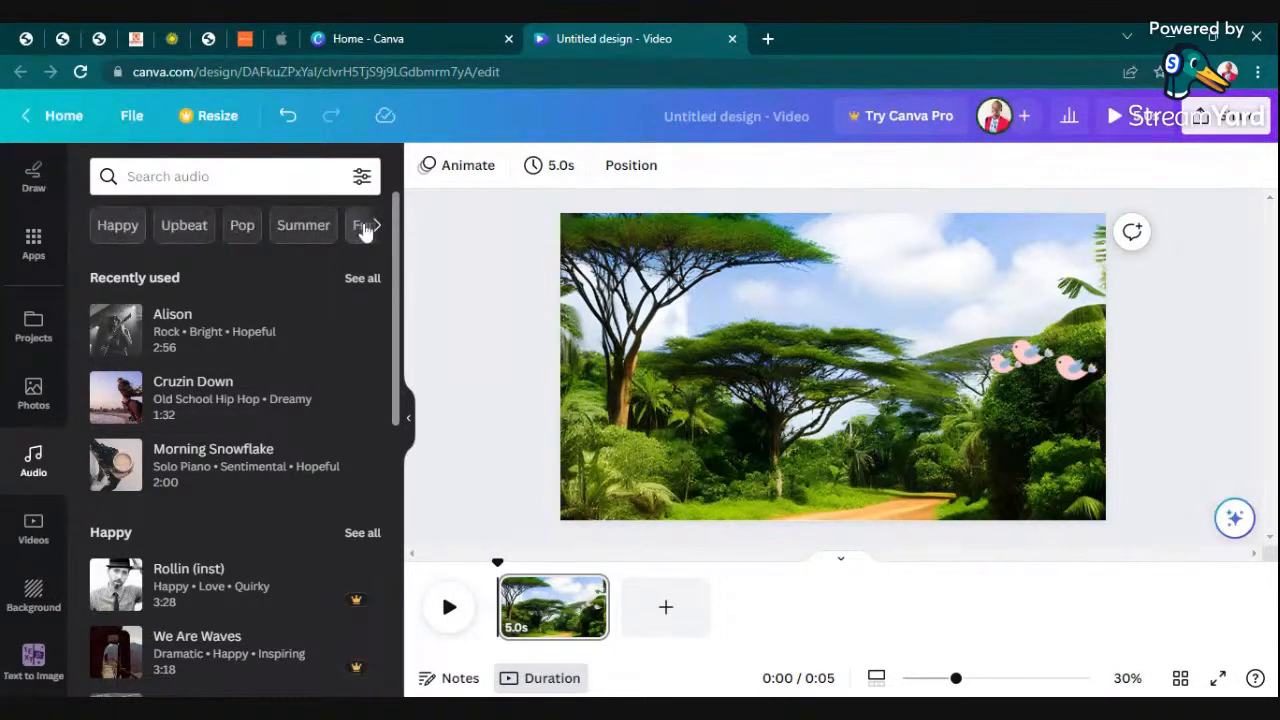
pyautogui.click(371, 225)
pyautogui.click(158, 226)
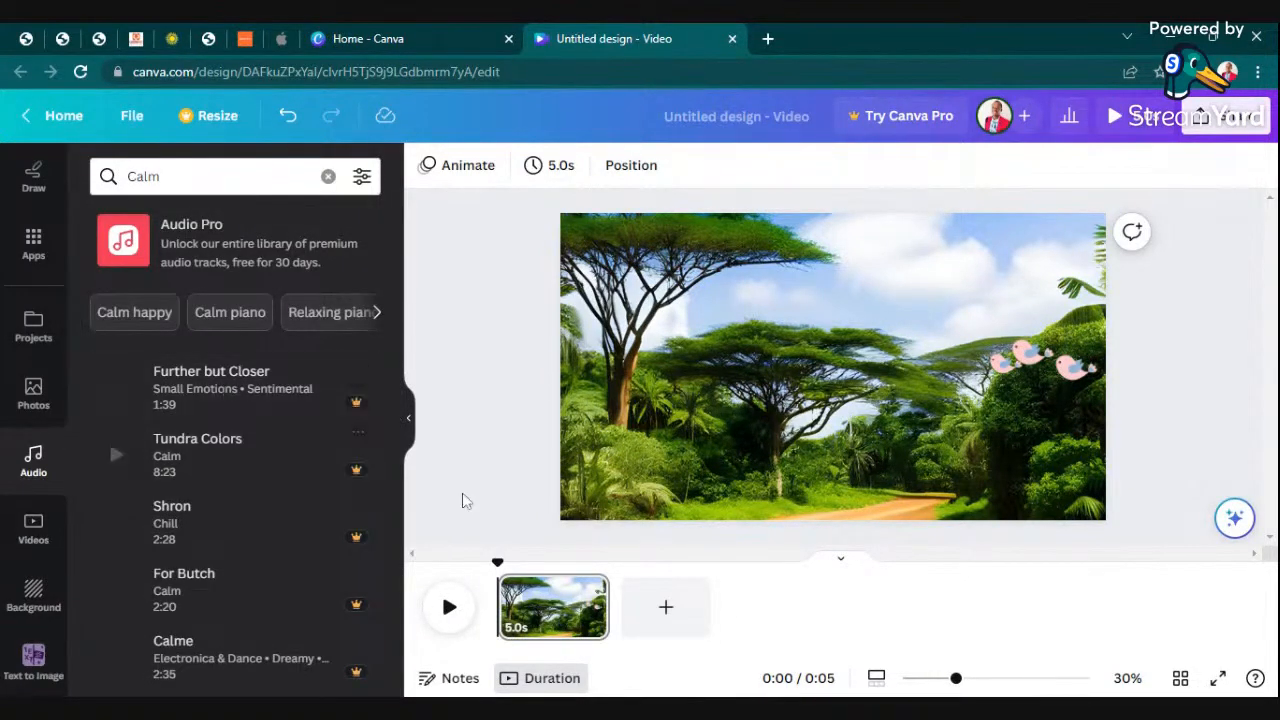
pyautogui.scroll(-12, 331, 517)
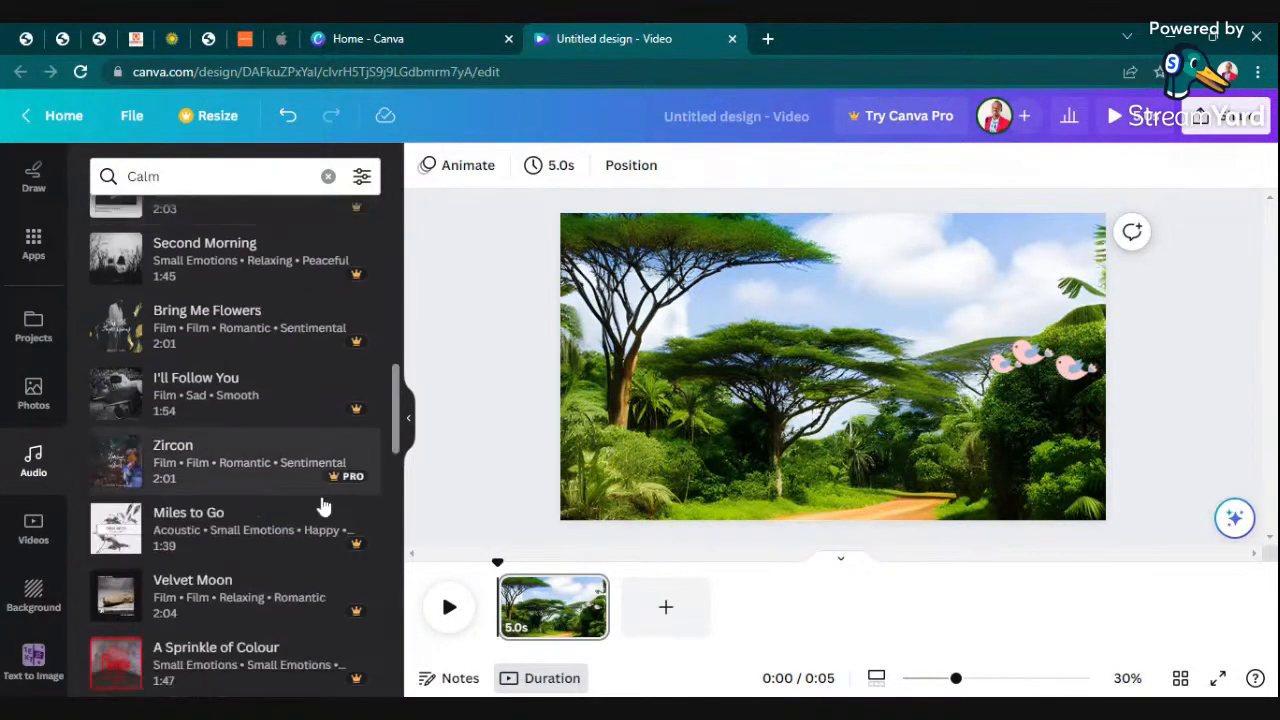
pyautogui.scroll(8, 300, 455)
pyautogui.scroll(6, 300, 455)
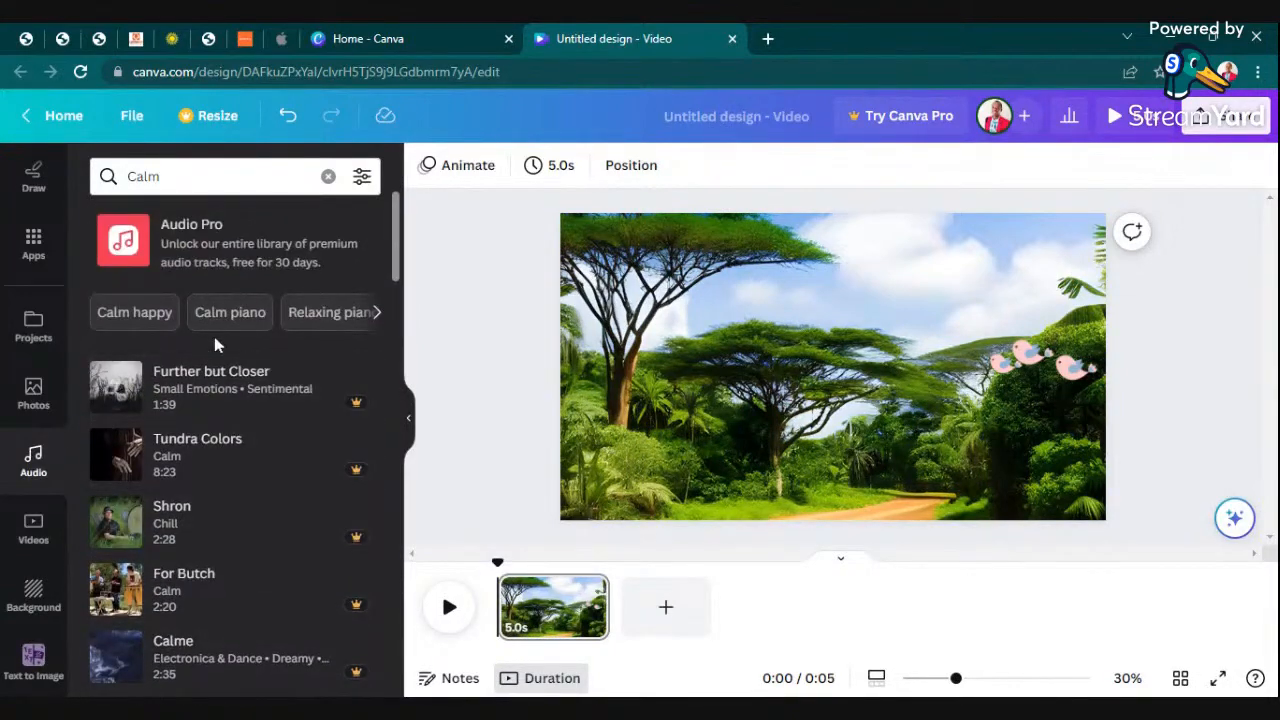
pyautogui.click(118, 238)
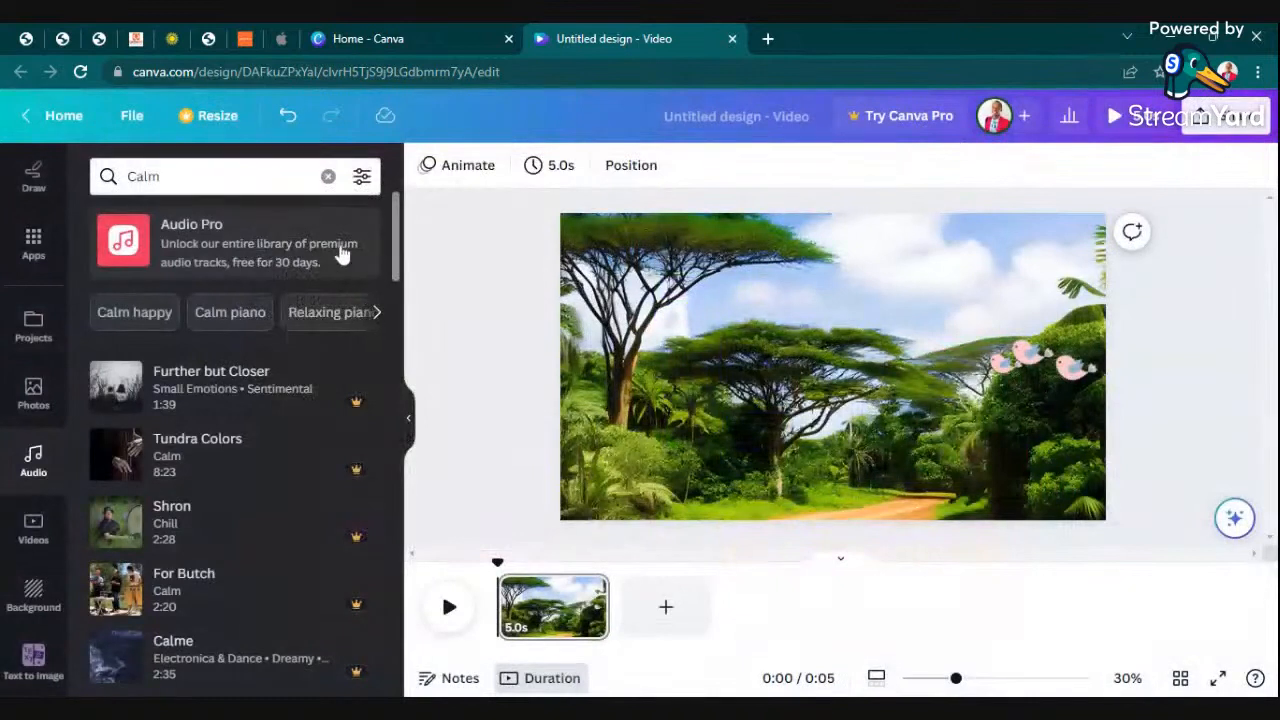
# - Clear the Calm search, play the recently used Morning Snowflake track, and open its details
pyautogui.click(327, 177)
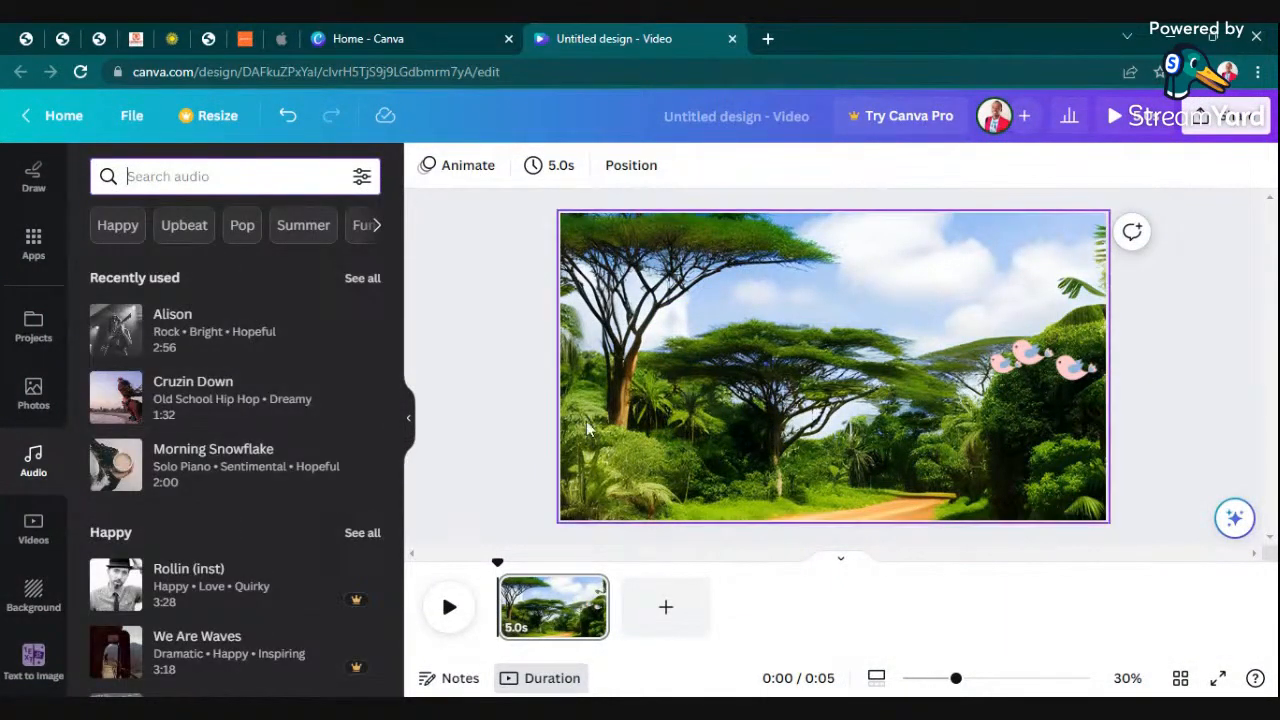
pyautogui.click(117, 470)
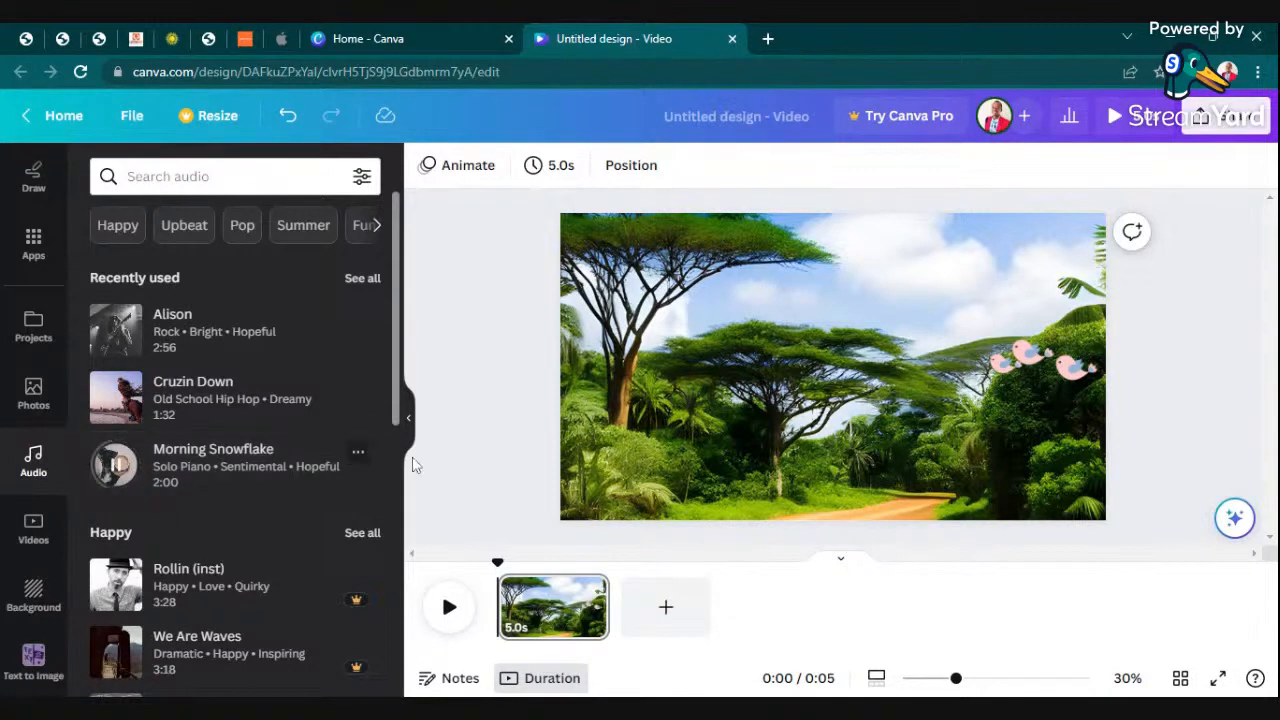
pyautogui.click(358, 458)
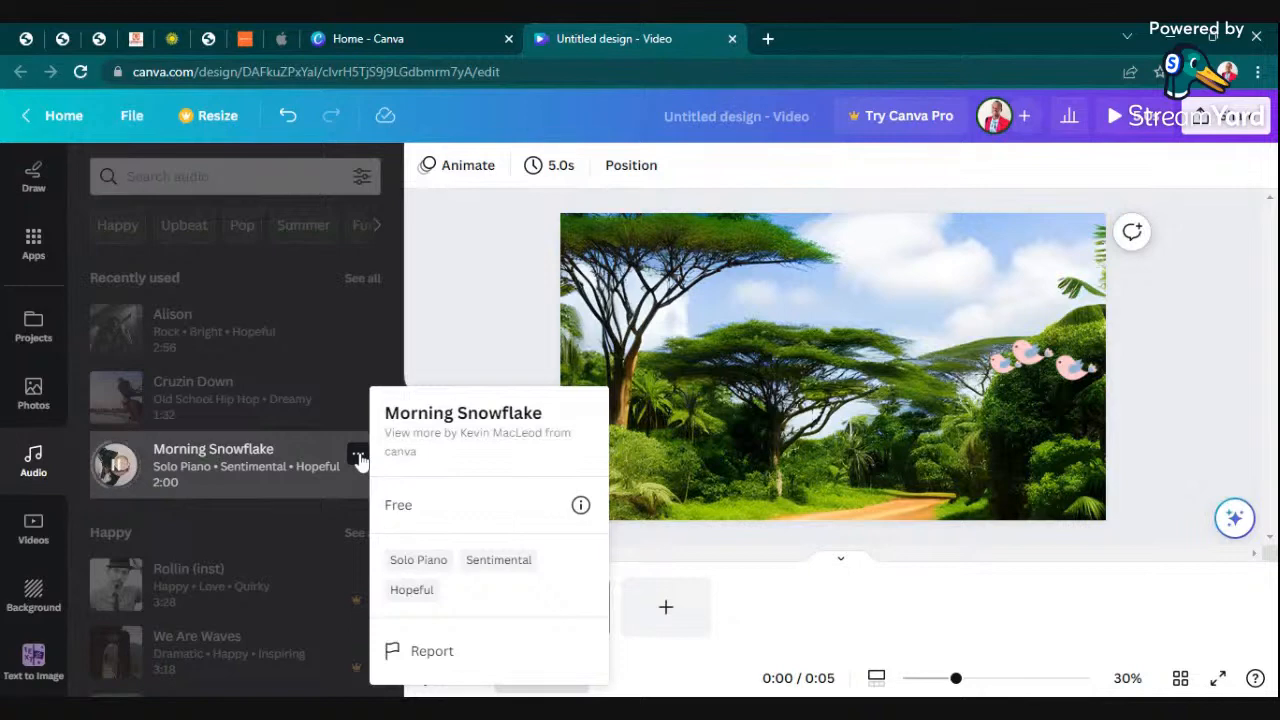
# - Try to place the Morning Snowflake track on the jungle scene's timeline, and preview the video
pyautogui.click(200, 462)
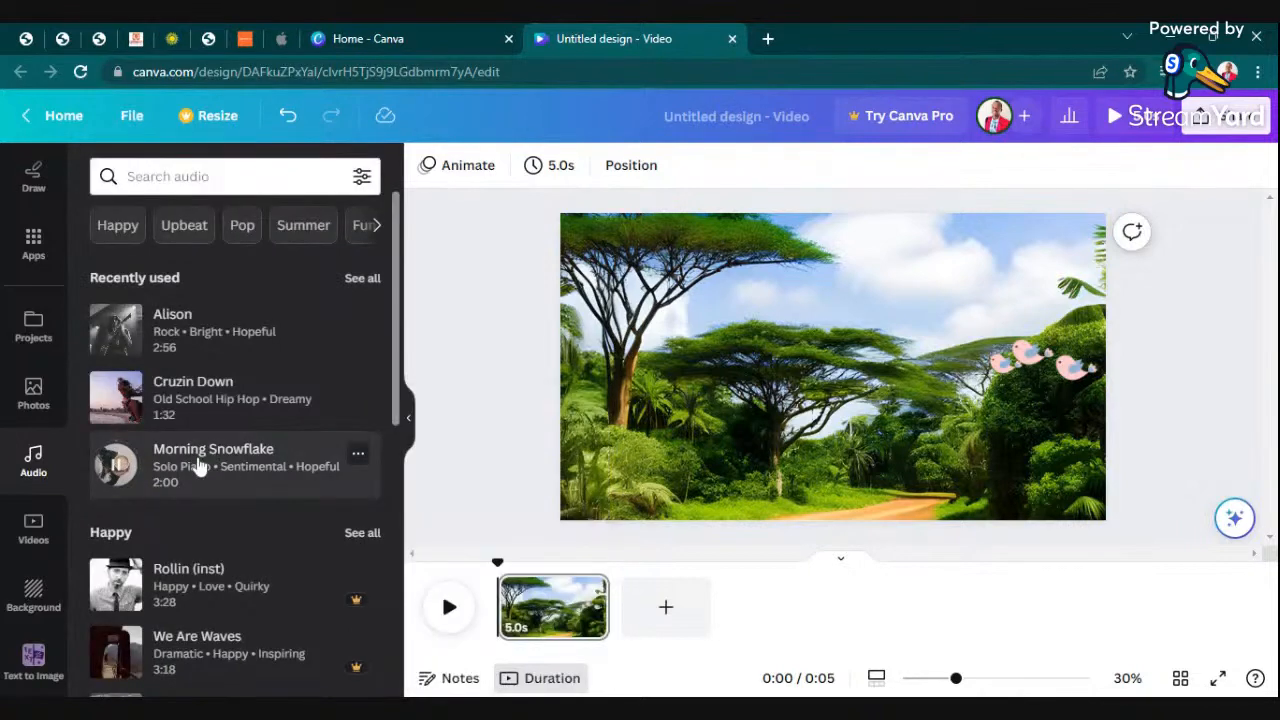
pyautogui.click(358, 456)
pyautogui.click(280, 460)
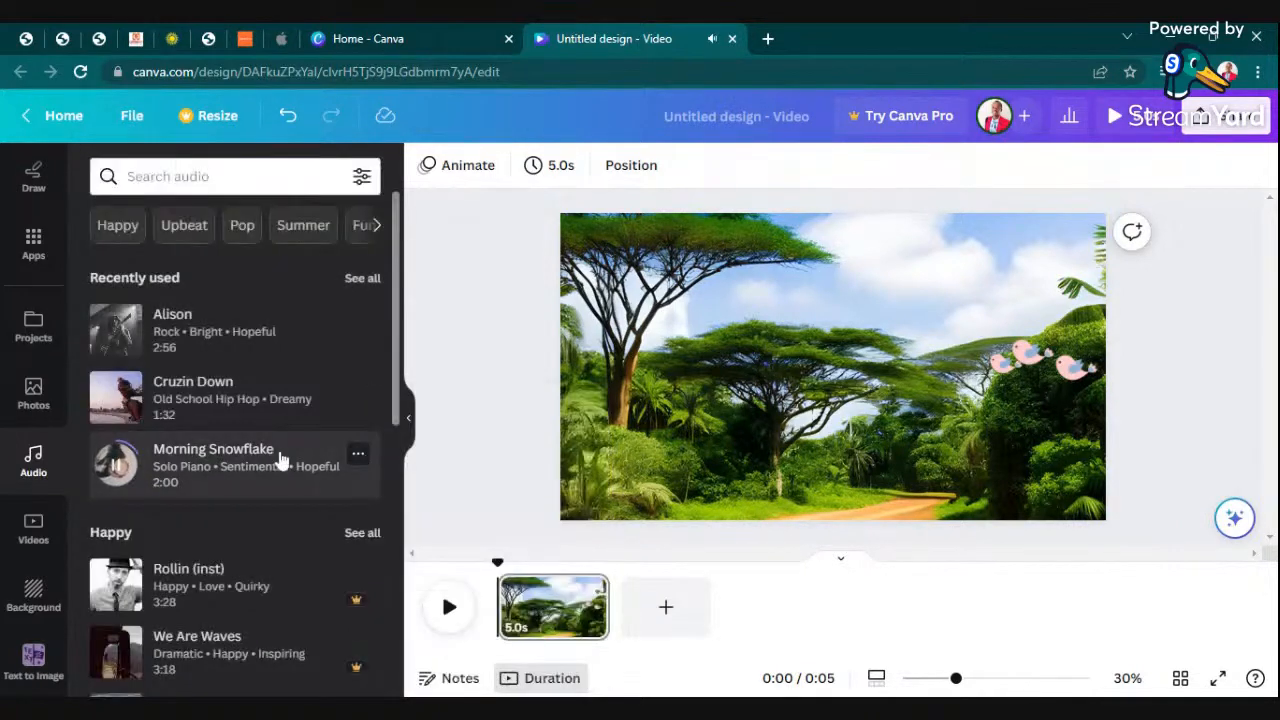
pyautogui.moveTo(252, 466); pyautogui.dragTo(555, 622)
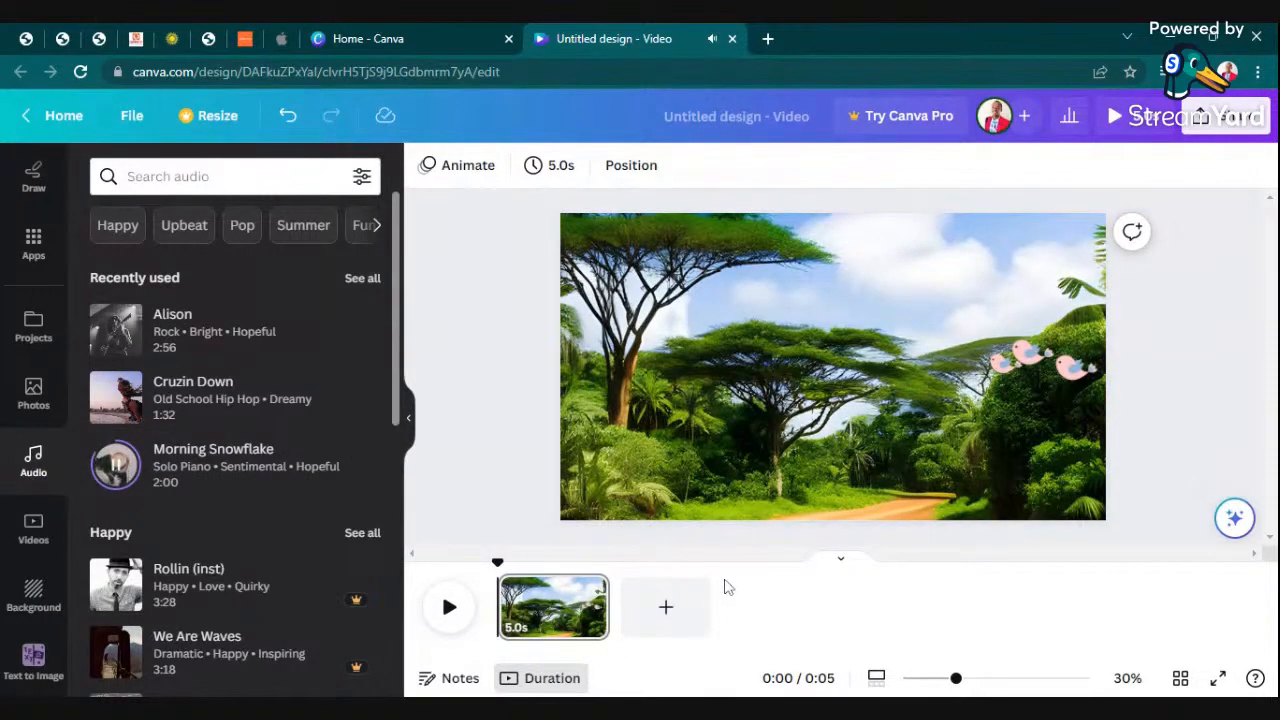
pyautogui.moveTo(190, 470); pyautogui.dragTo(250, 480)
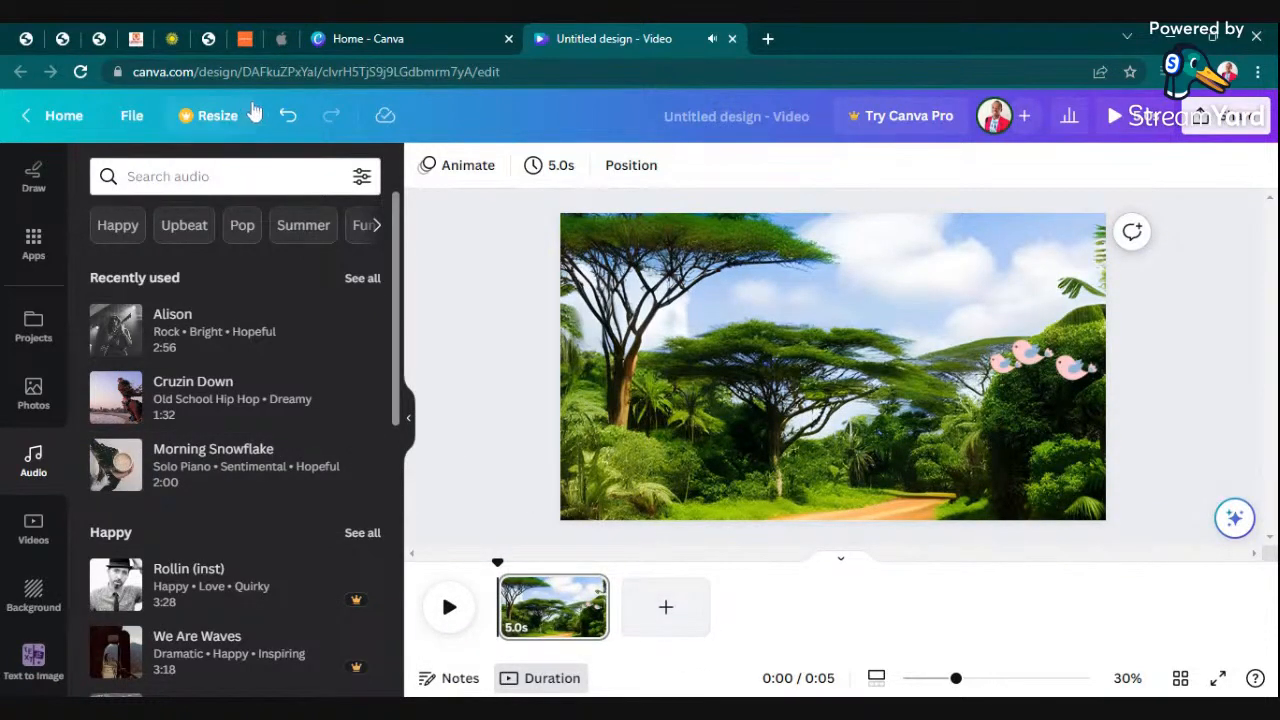
pyautogui.click(287, 117)
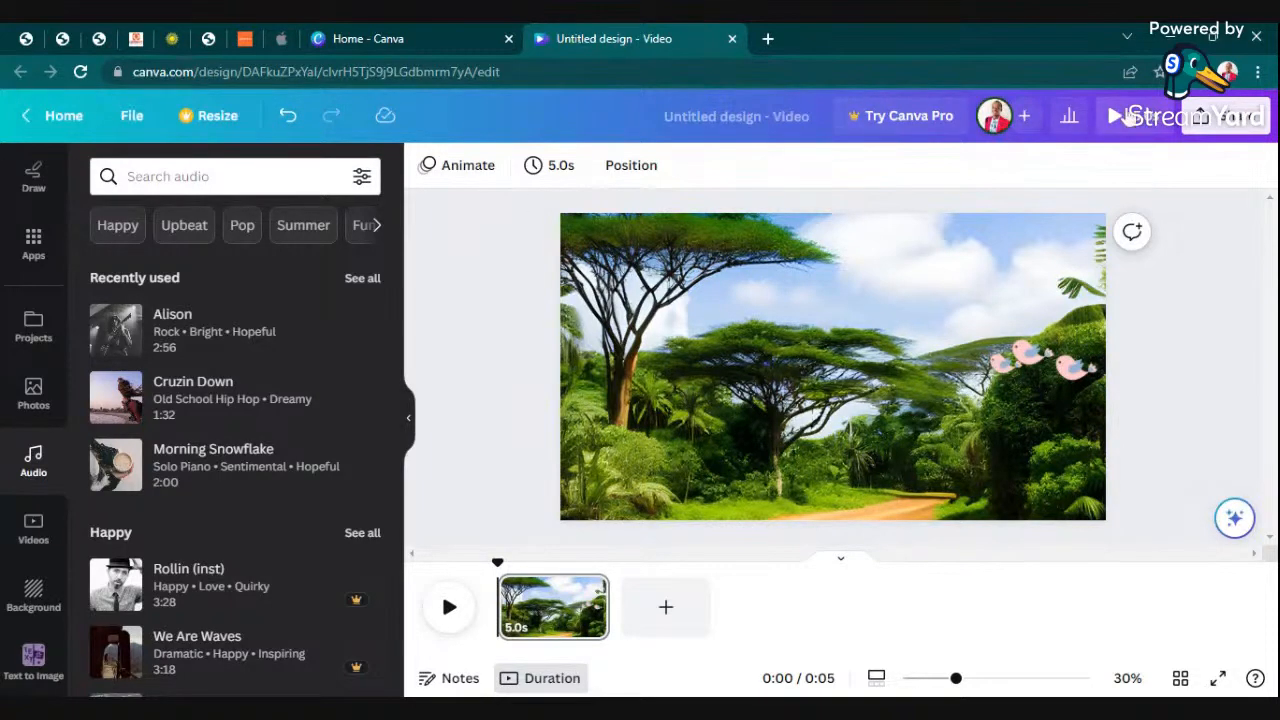
pyautogui.click(1128, 117)
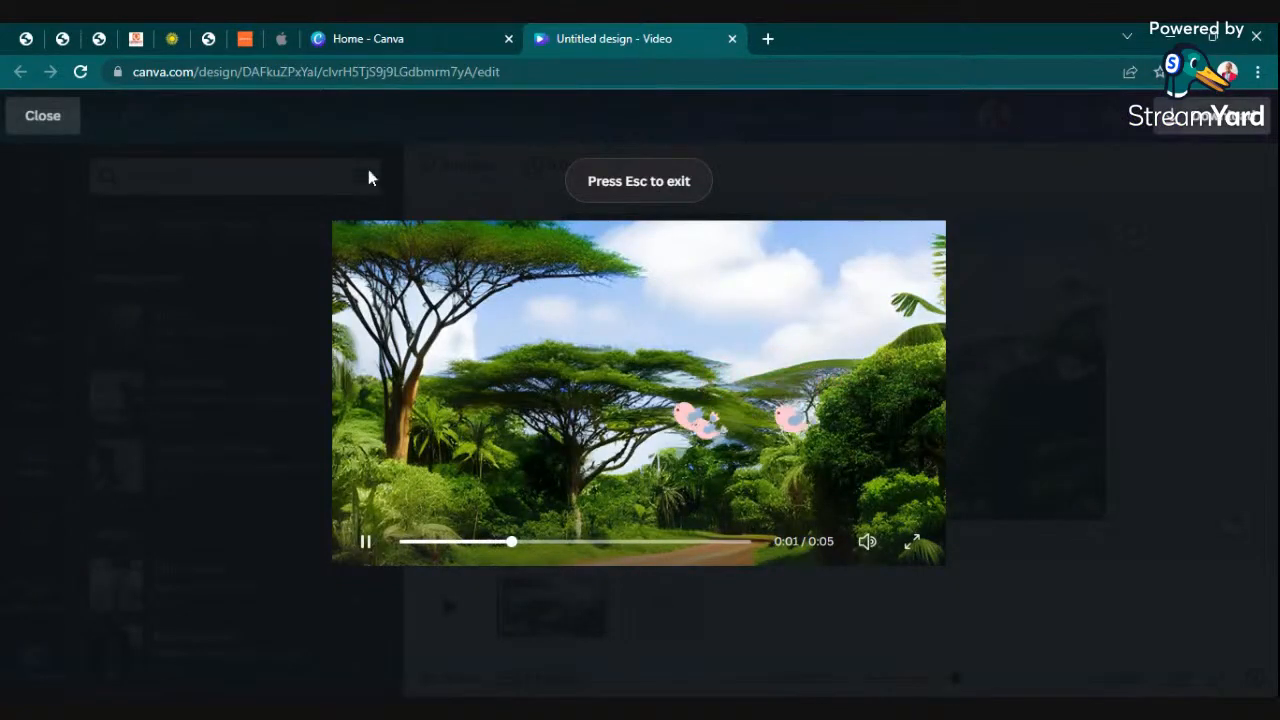
pyautogui.click(30, 122)
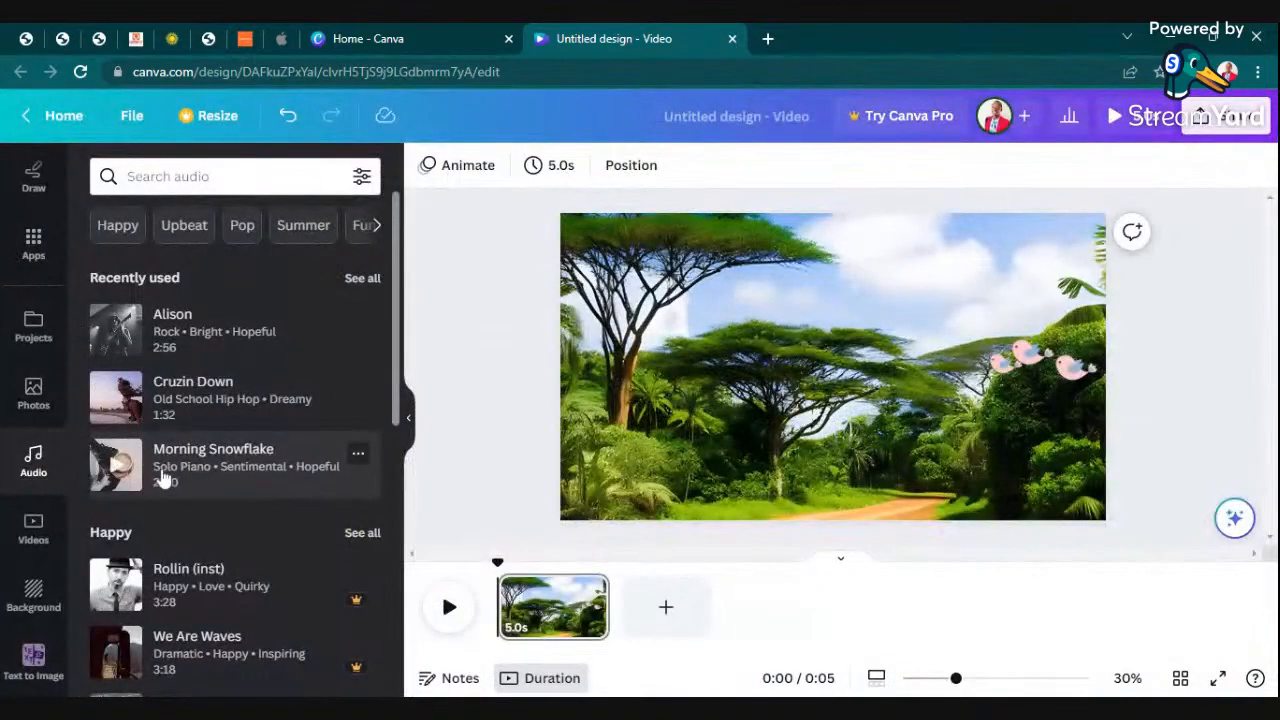
# - Add the Morning Snowflake track to the jungle scene as background music and preview the video with sound
pyautogui.moveTo(163, 473); pyautogui.dragTo(628, 508)
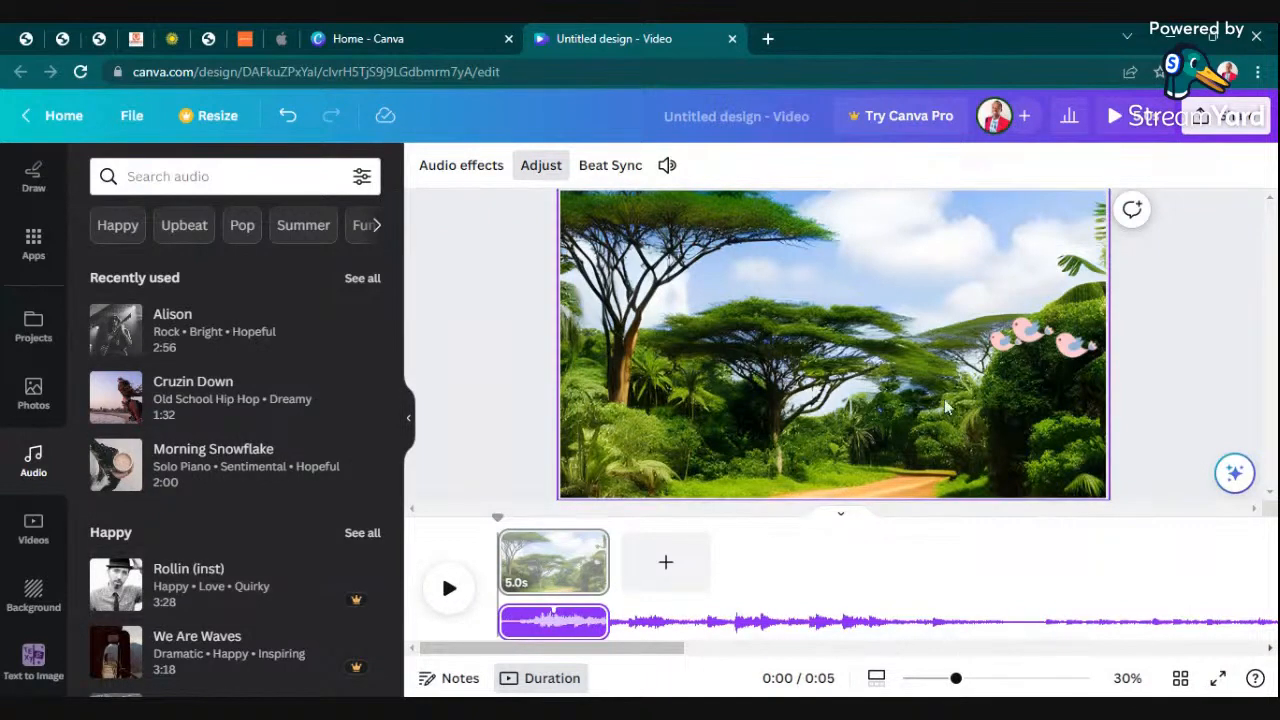
pyautogui.click(1118, 118)
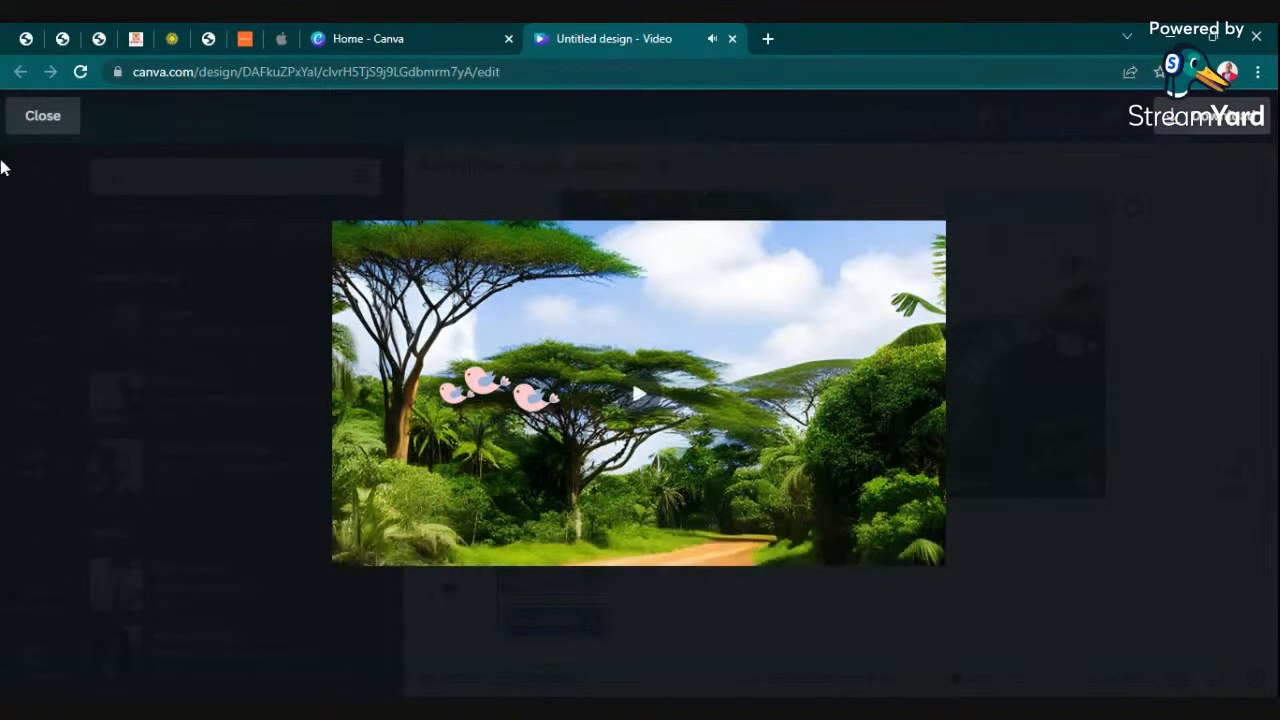
pyautogui.click(40, 116)
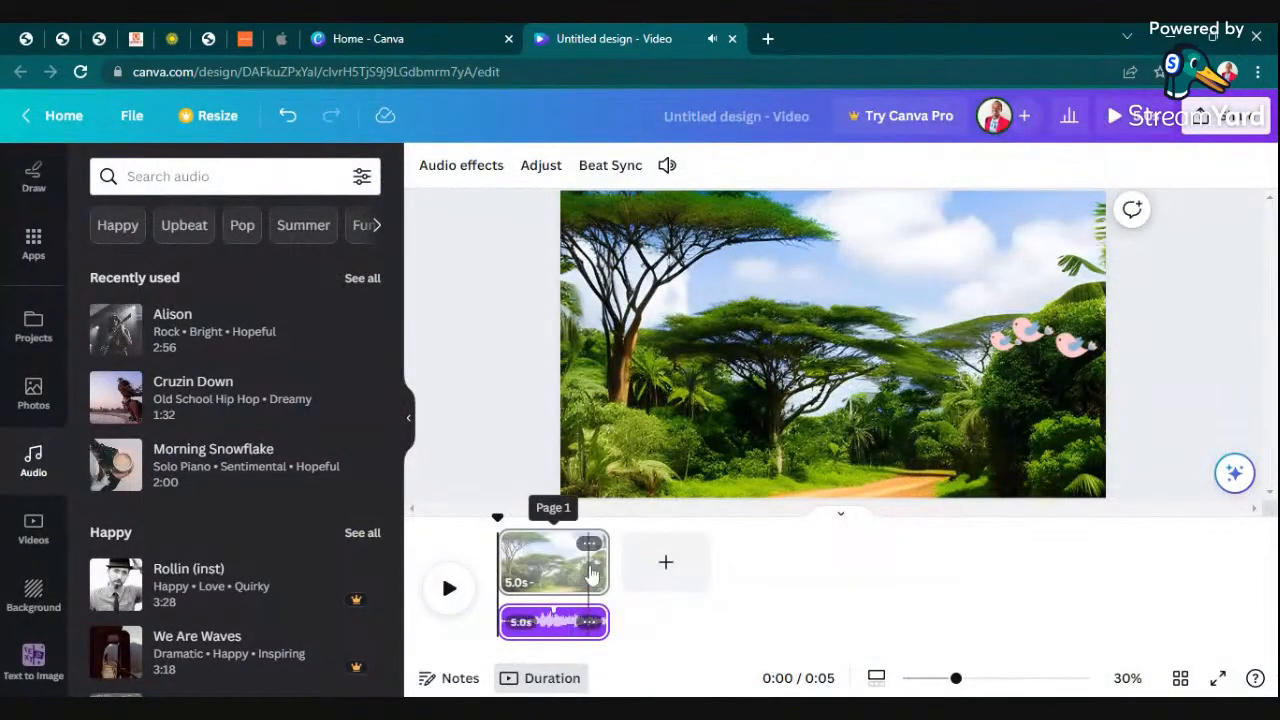
# - Duplicate the jungle scene four times to make five identical 5.0s pages
pyautogui.rightClick(550, 573)
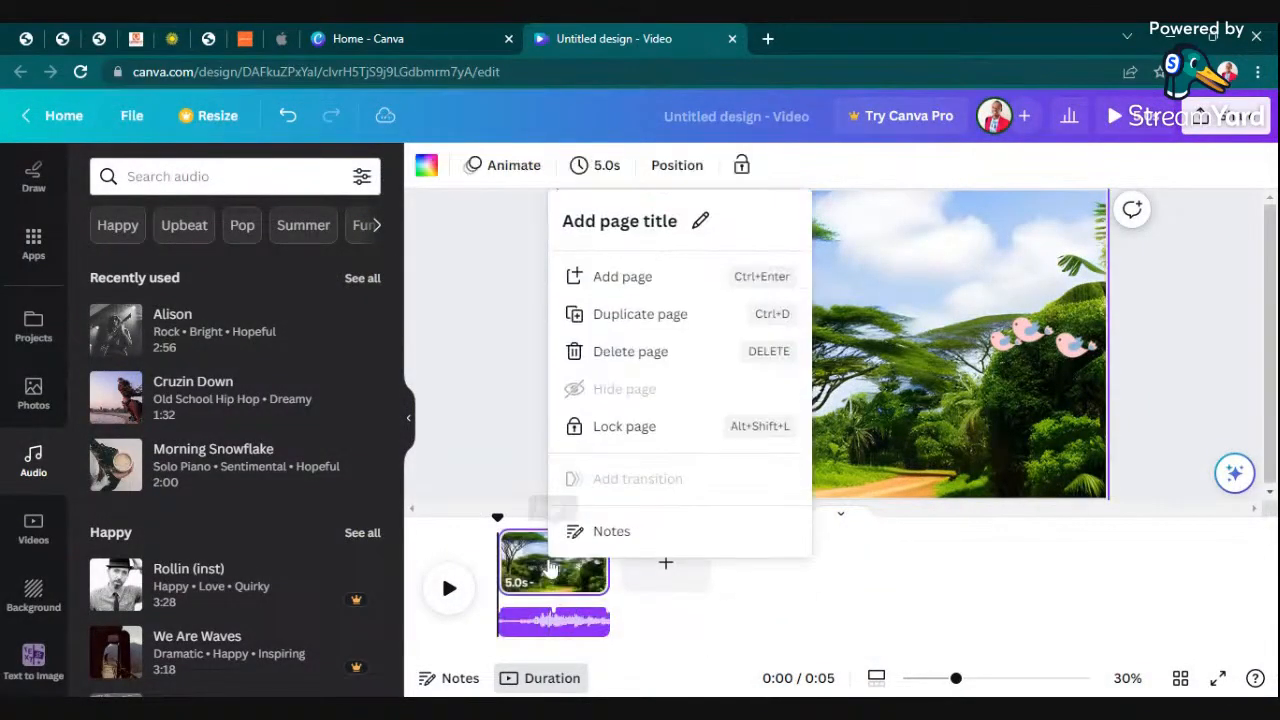
pyautogui.click(626, 318)
pyautogui.rightClick(679, 560)
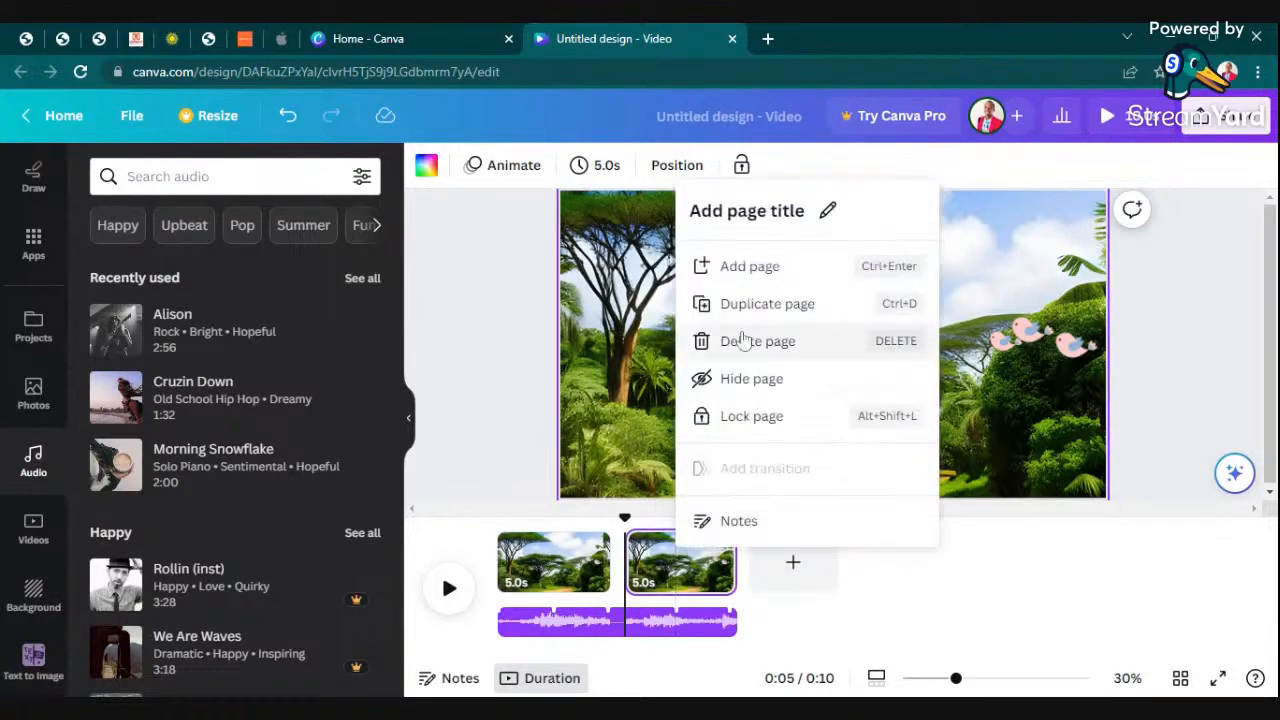
pyautogui.click(747, 305)
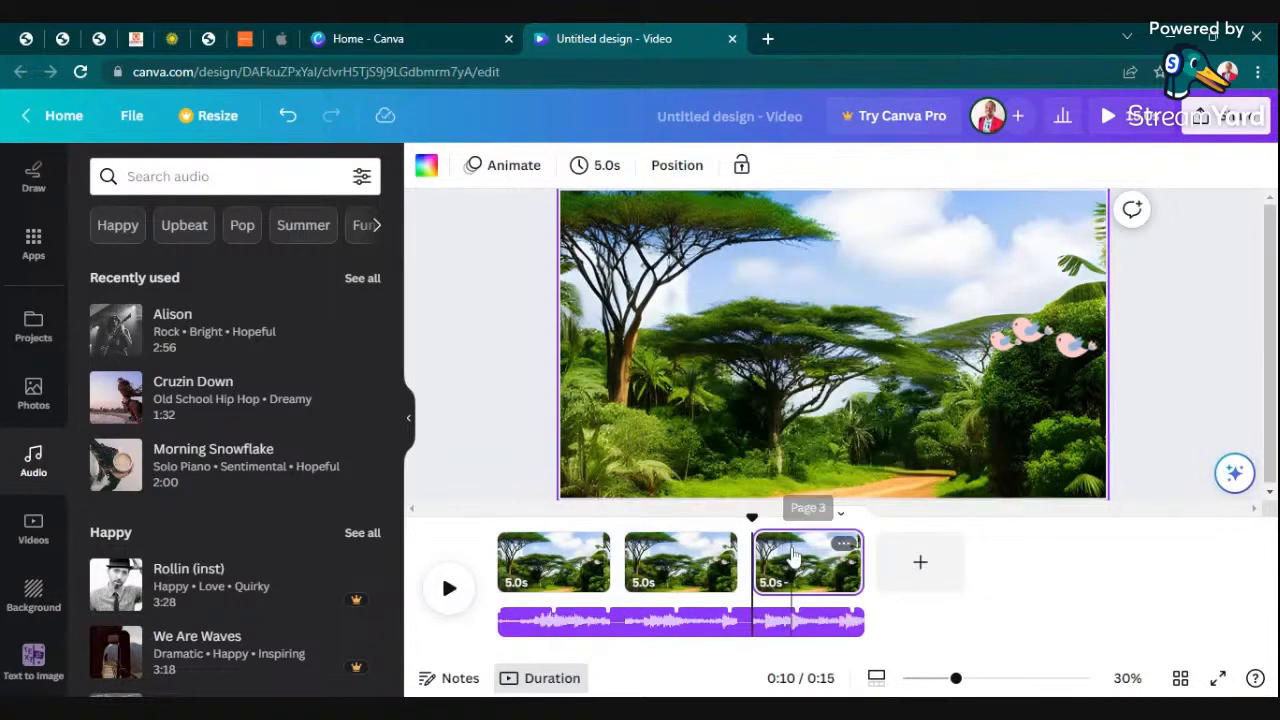
pyautogui.rightClick(792, 555)
pyautogui.click(846, 306)
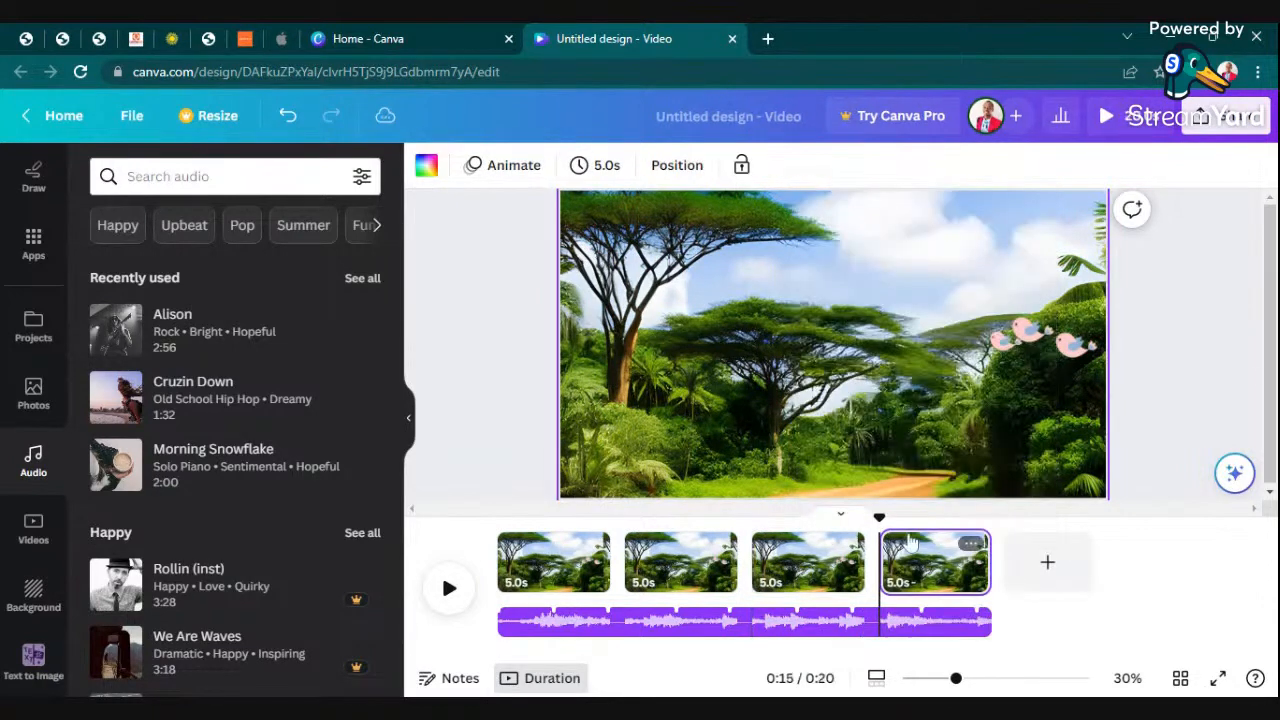
pyautogui.rightClick(930, 555)
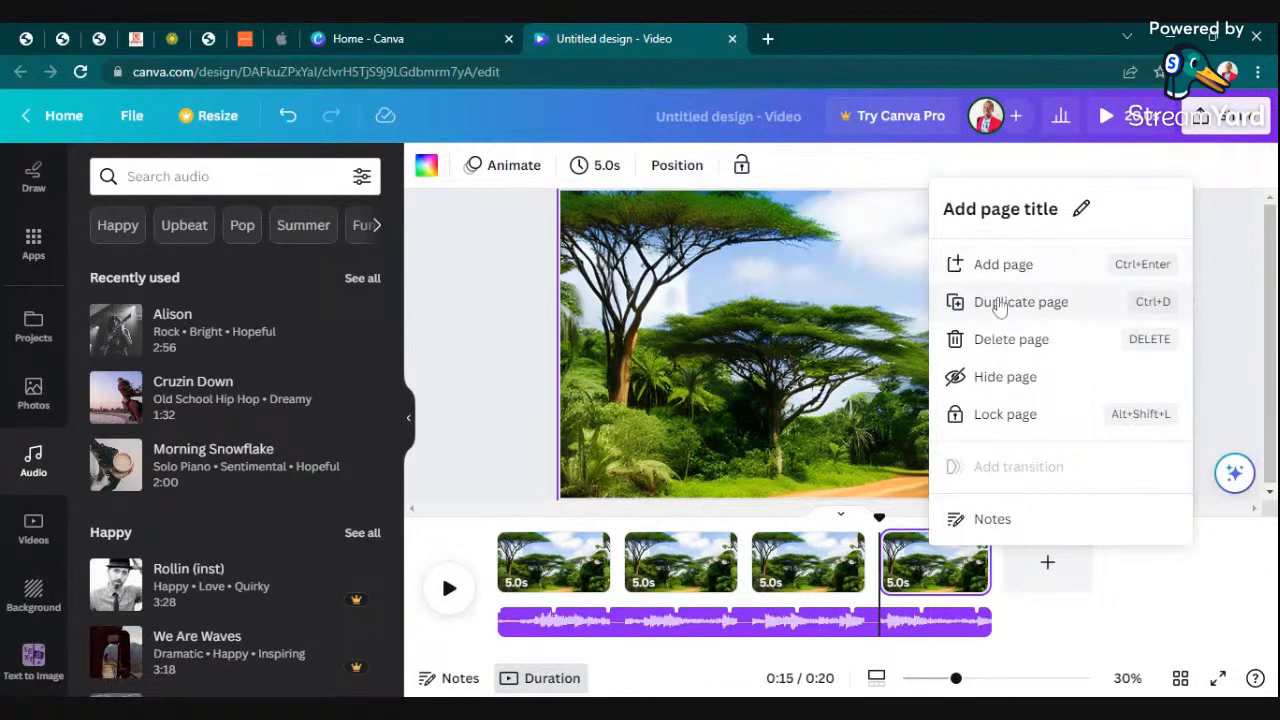
pyautogui.click(1000, 308)
# - Preview the full five-page video, check its download options, and return to the editor
pyautogui.click(1110, 116)
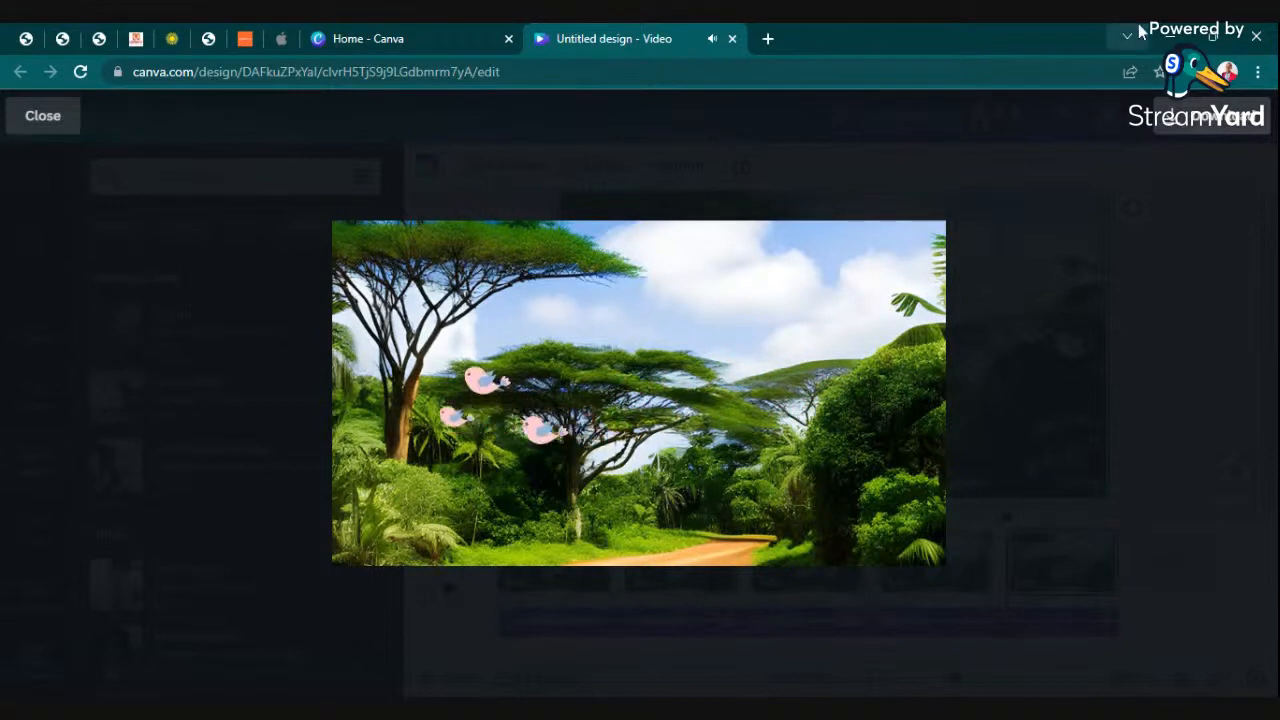
pyautogui.click(1210, 116)
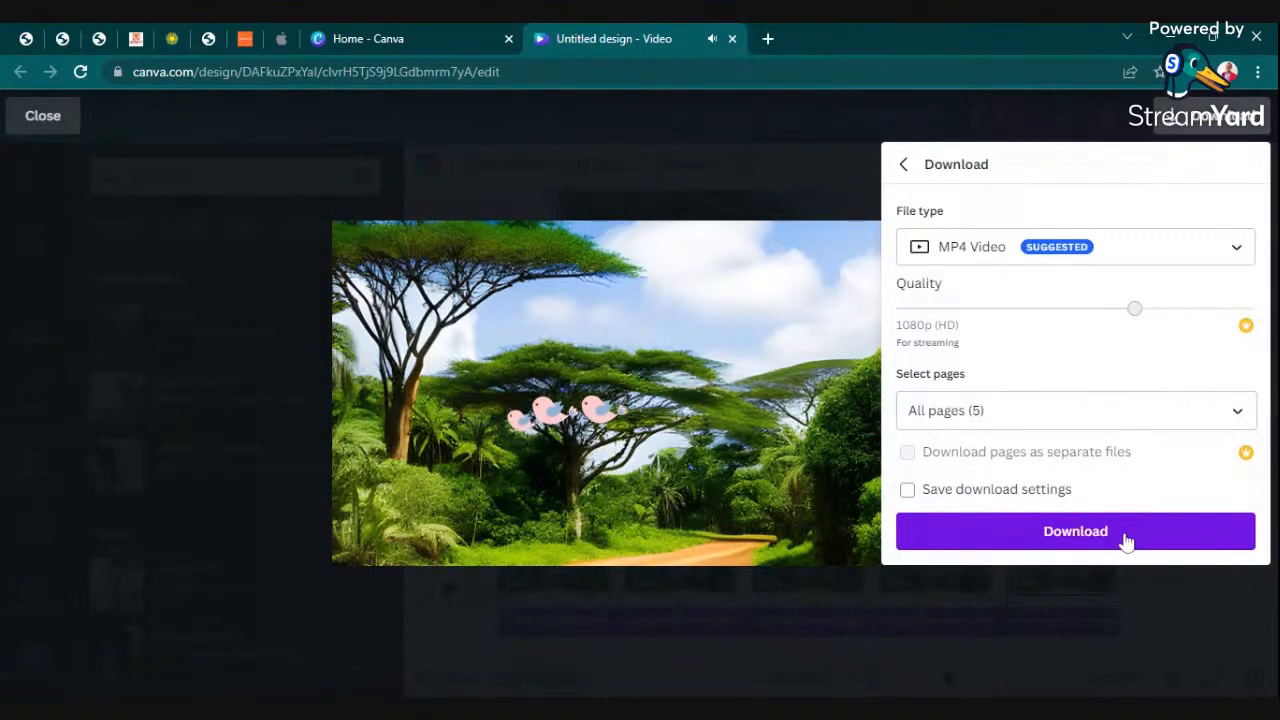
pyautogui.click(751, 257)
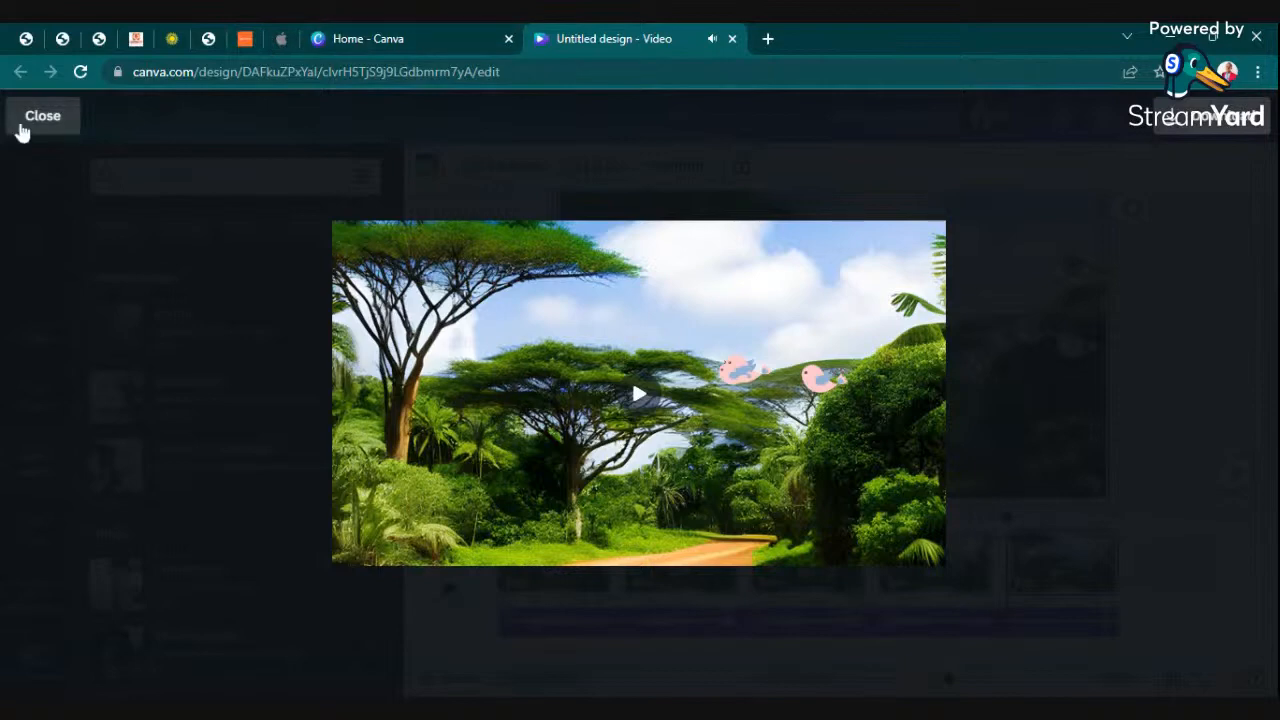
pyautogui.click(24, 120)
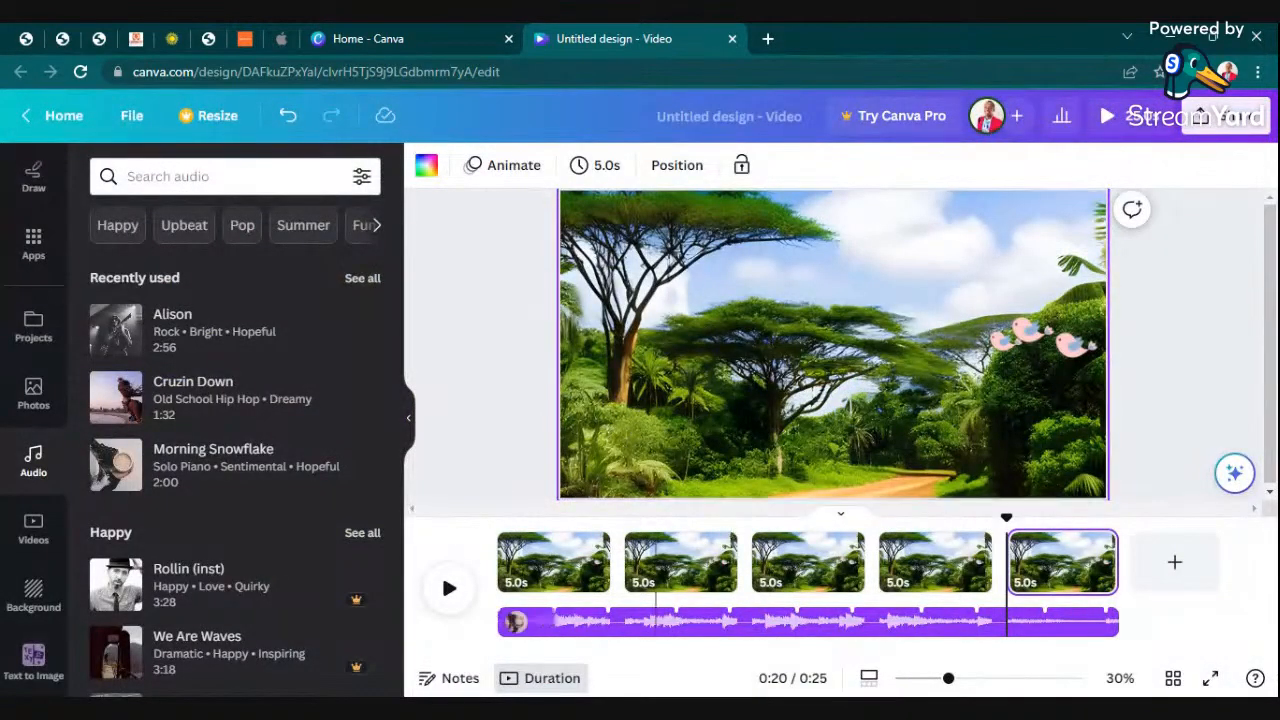